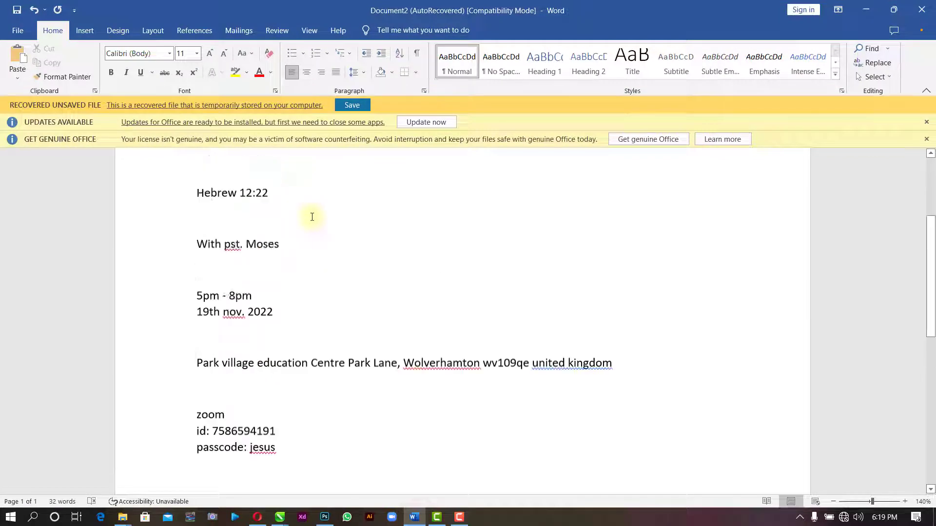
# Copy the "outstretched arms outreach ministry" line from the Word document and switch to Photoshop.
pyautogui.moveTo(411, 259); pyautogui.dragTo(167, 259)
pyautogui.hotkey('ctrl', 'c')
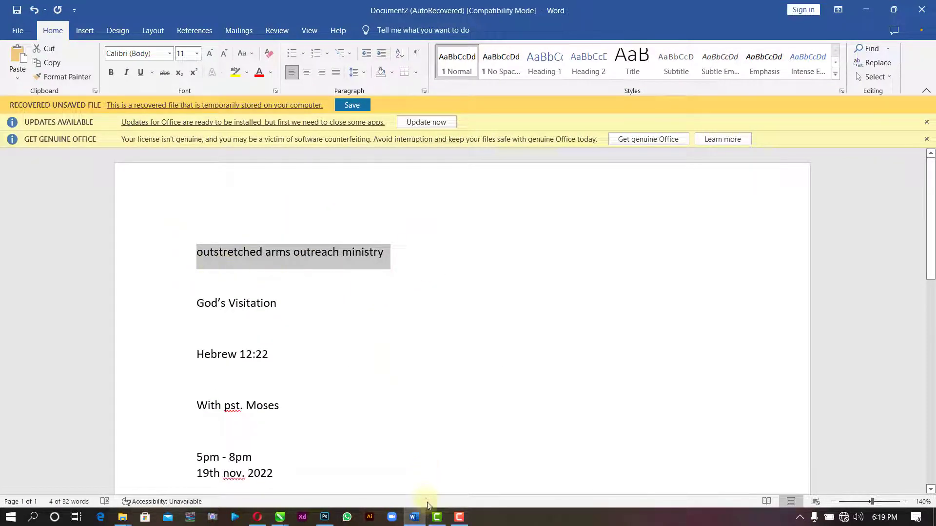
pyautogui.click(325, 517)
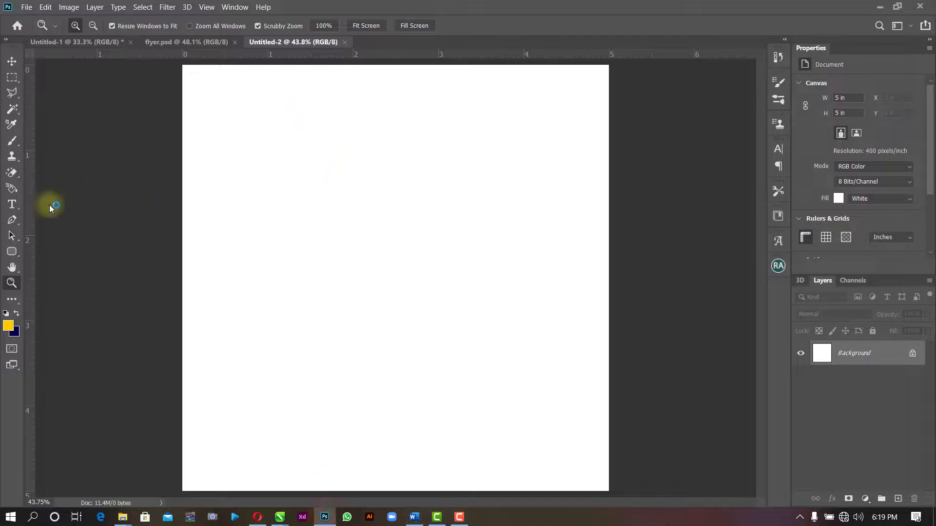
# Set the Type tool's text color to black, 000000.
pyautogui.click(12, 204)
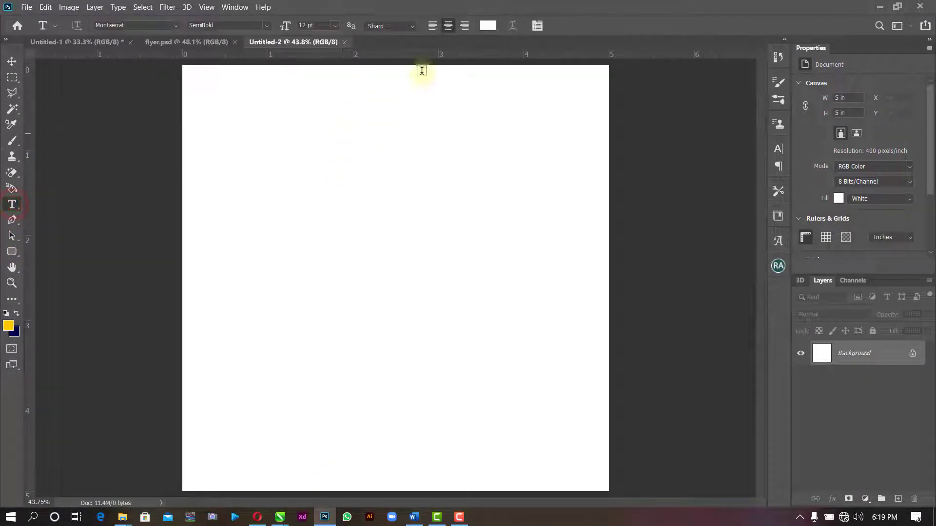
pyautogui.click(487, 25)
pyautogui.moveTo(704, 166); pyautogui.dragTo(867, 337)
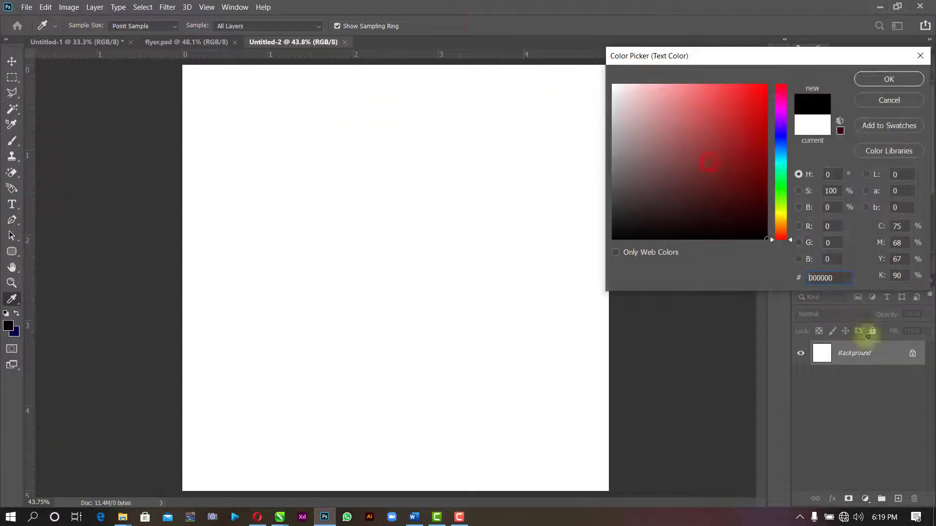
pyautogui.click(895, 81)
# Paste the copied ministry name as a text layer near the canvas's upper edge and move it fully onto the canvas.
pyautogui.click(271, 121)
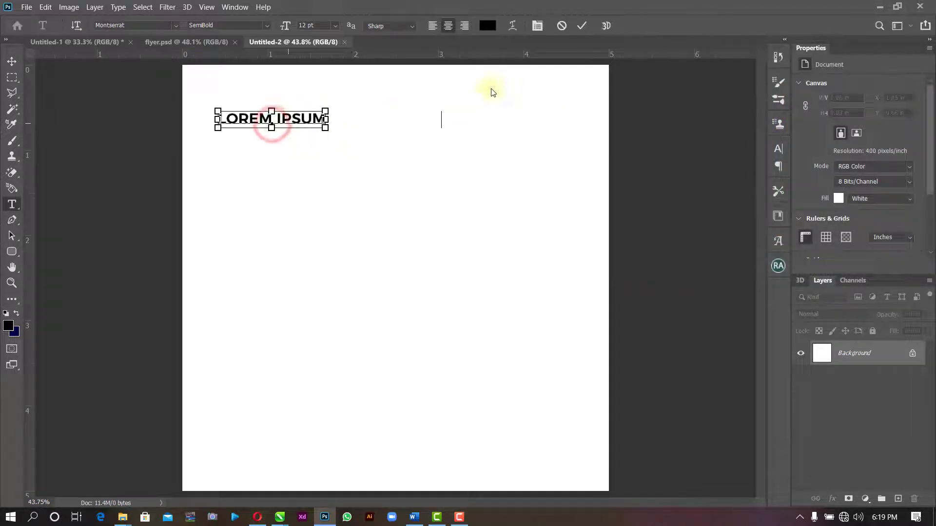
pyautogui.hotkey('ctrl', 'v')
pyautogui.click(582, 25)
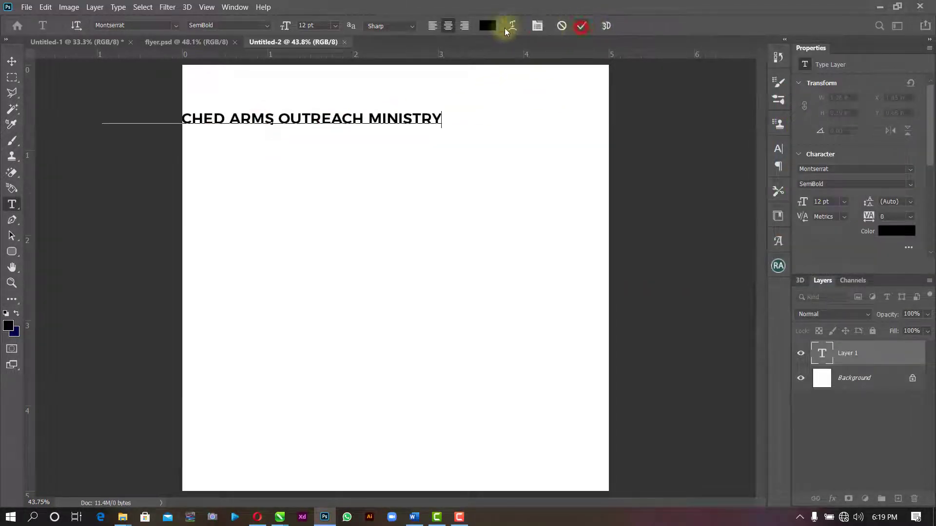
pyautogui.click(10, 60)
pyautogui.moveTo(359, 121); pyautogui.dragTo(477, 124)
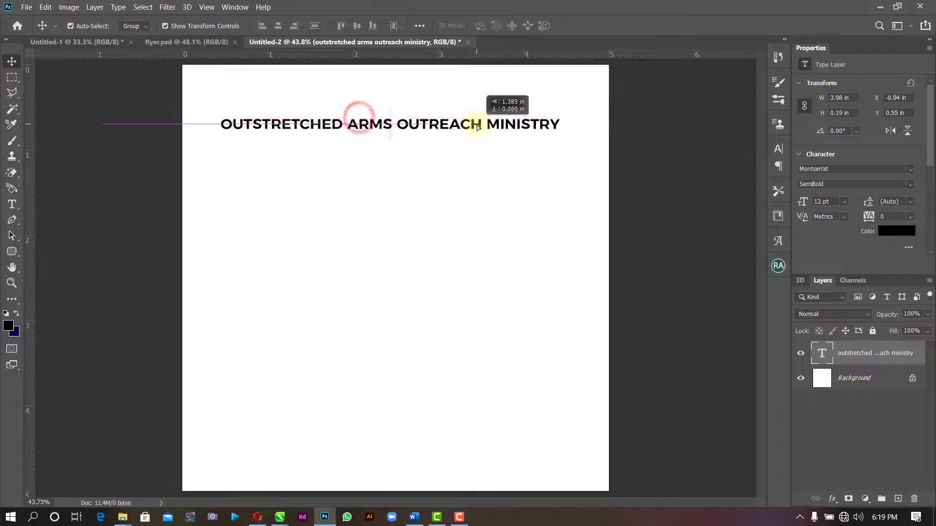
# Set the ministry name text to the Light font style at 7 pt.
pyautogui.click(911, 185)
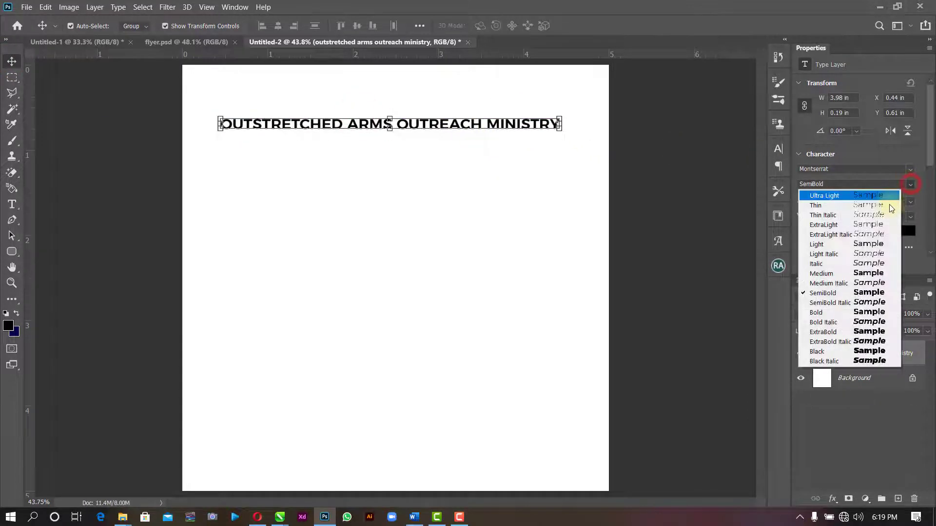
pyautogui.click(824, 244)
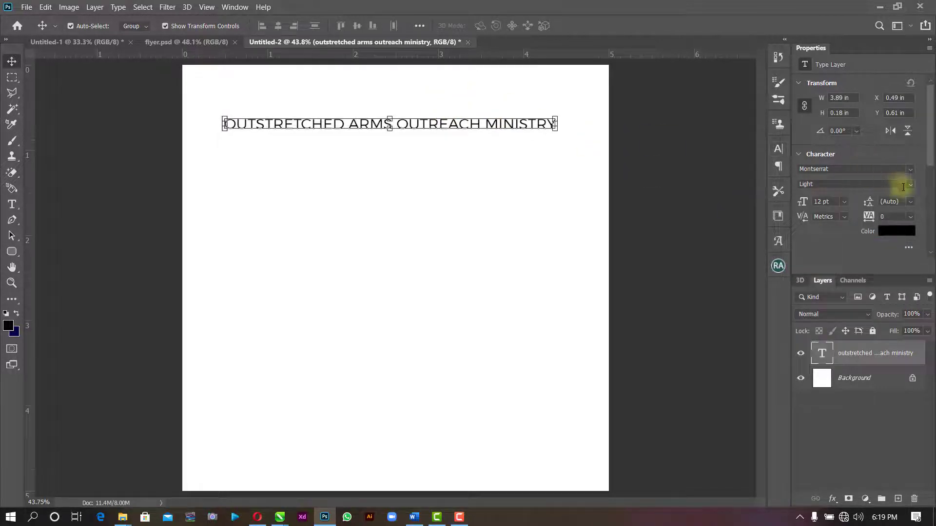
pyautogui.click(844, 202)
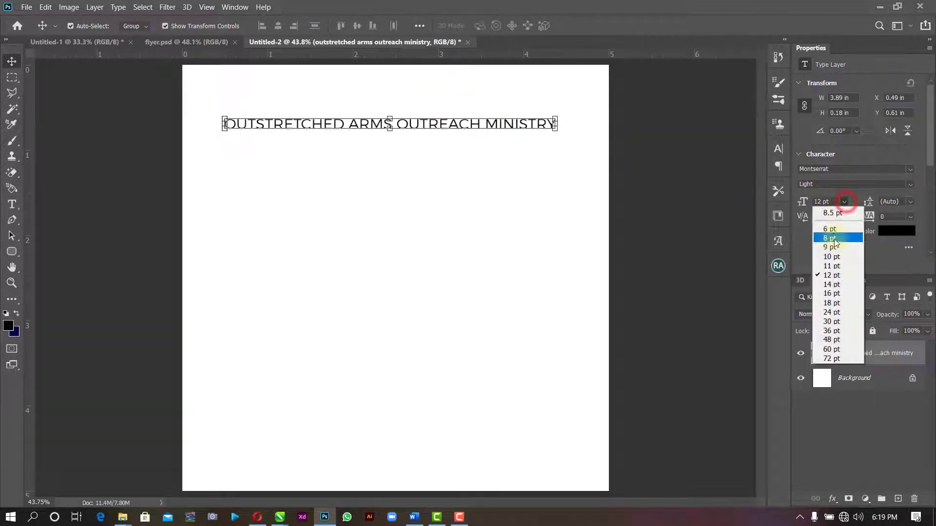
pyautogui.click(830, 228)
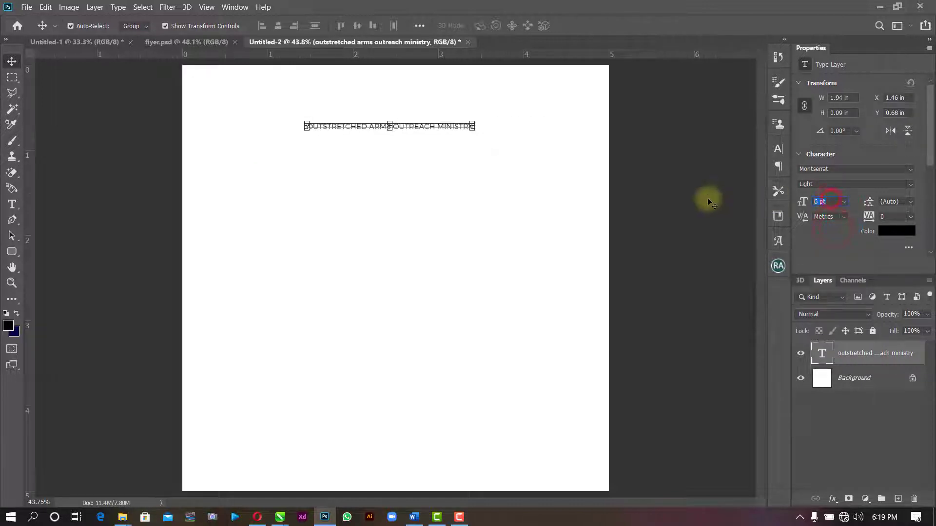
pyautogui.write('7')
pyautogui.press('Return')
pyautogui.click(522, 213)
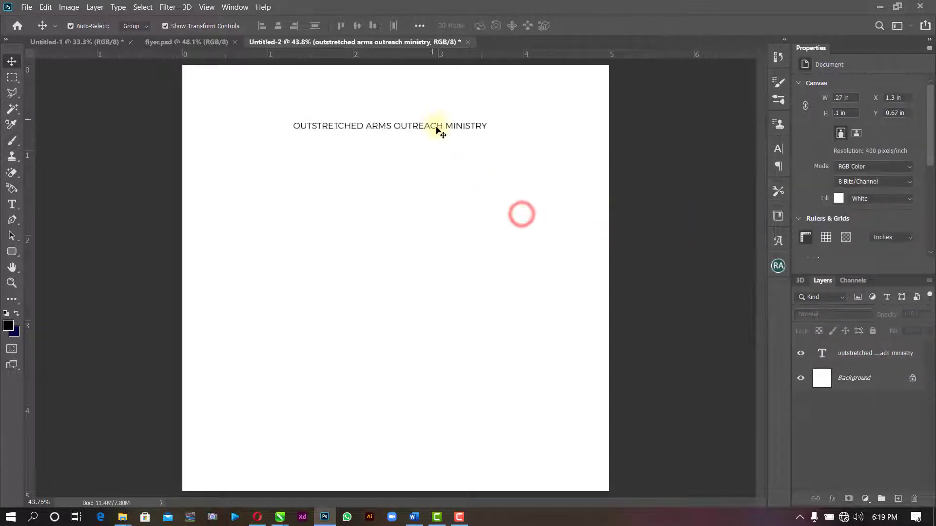
# Center the ministry name horizontally on the Background layer.
pyautogui.click(437, 127)
pyautogui.click(878, 383)
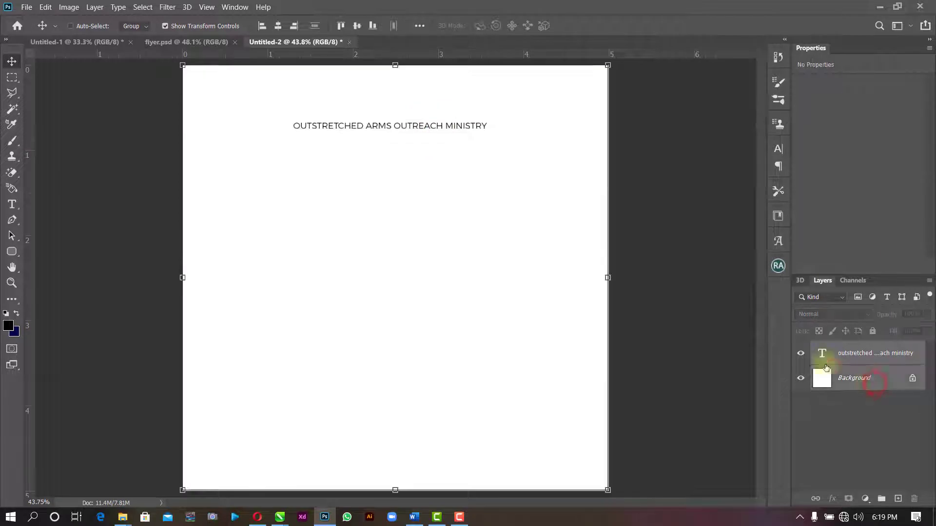
pyautogui.click(278, 26)
pyautogui.click(455, 211)
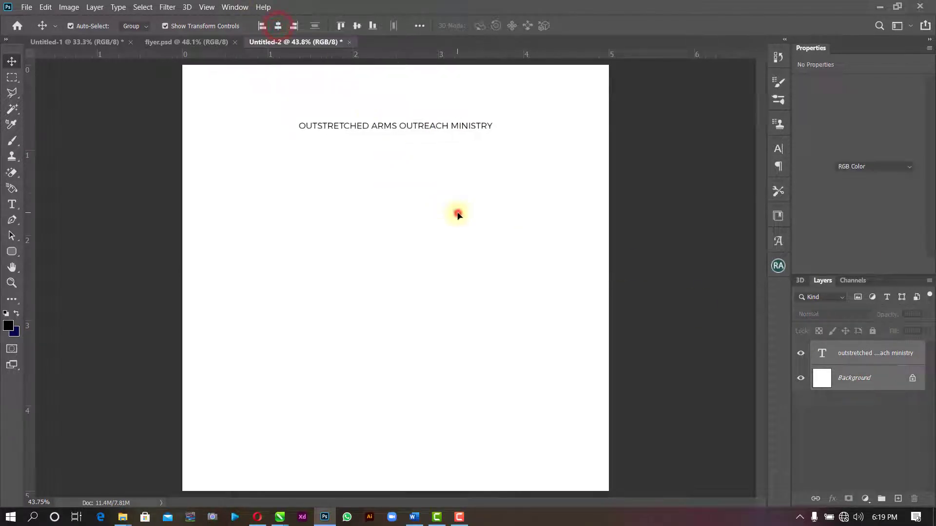
# Copy the "God's Visitation" line from the Word document and return to Photoshop.
pyautogui.click(415, 517)
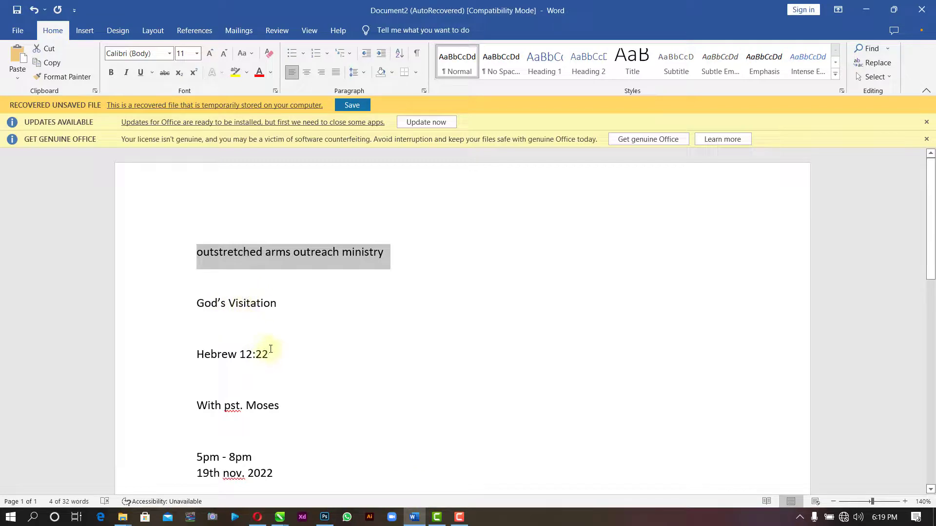
pyautogui.tripleClick(295, 306)
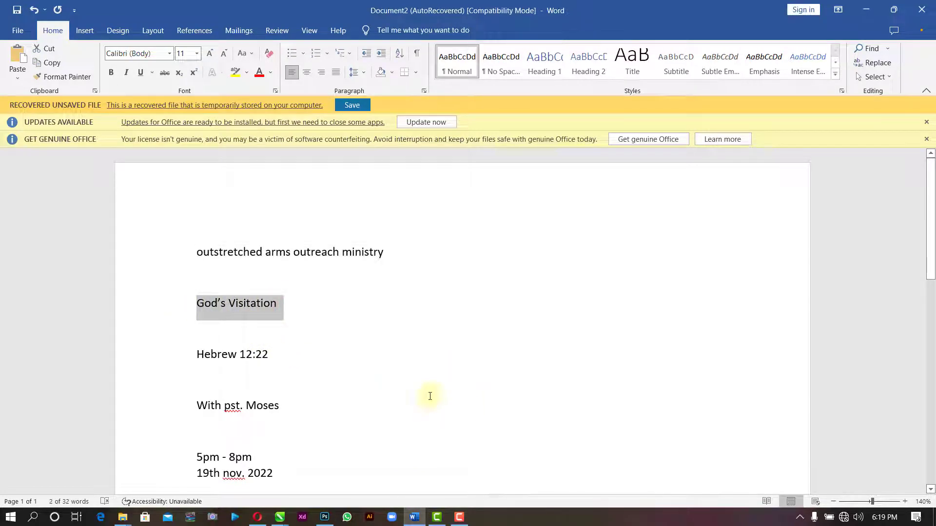
pyautogui.click(324, 517)
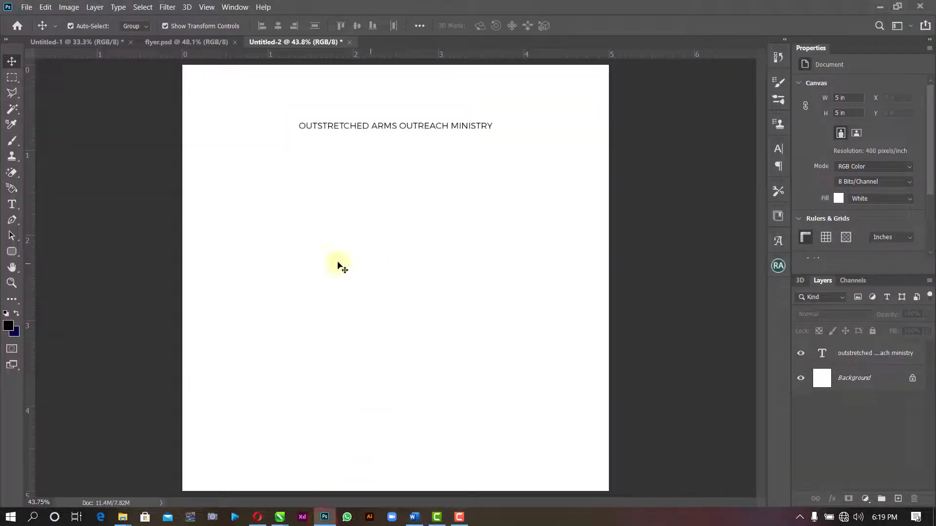
# Add the text "God's Visitation" below the ministry name and break it into two lines after "God's".
pyautogui.click(11, 205)
pyautogui.click(285, 205)
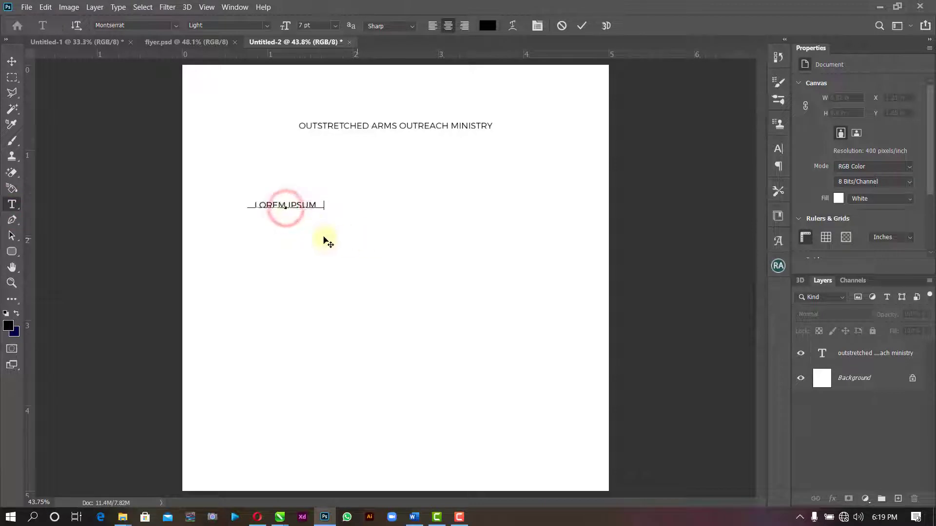
pyautogui.write("GOD'S VISITATION")
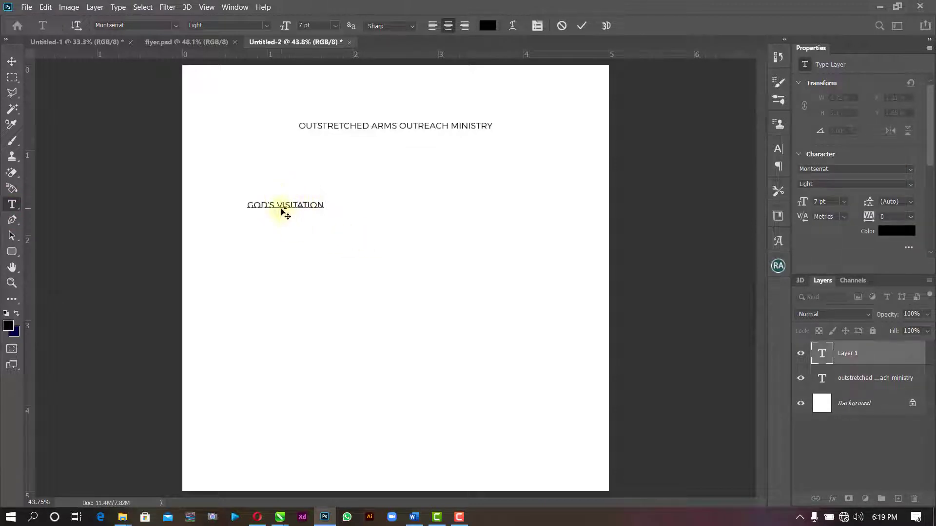
pyautogui.click(278, 205)
pyautogui.press('Return')
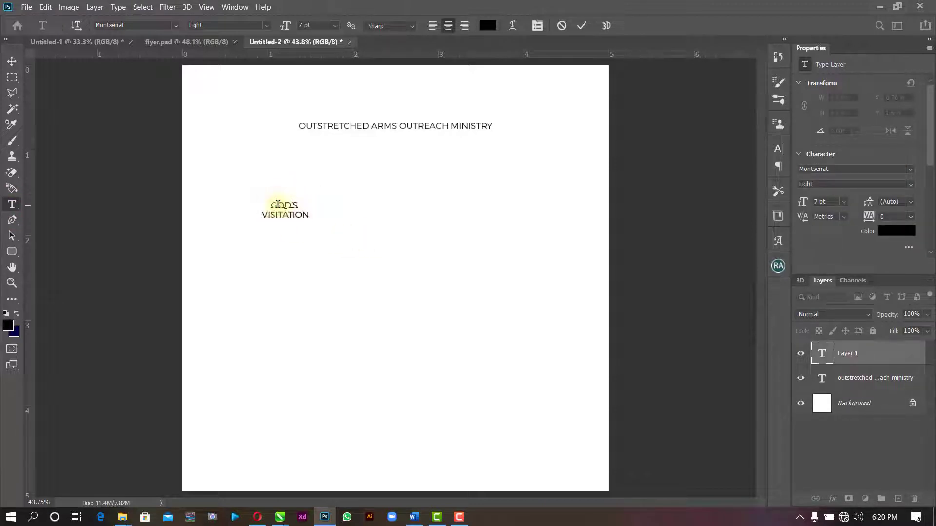
pyautogui.click(581, 26)
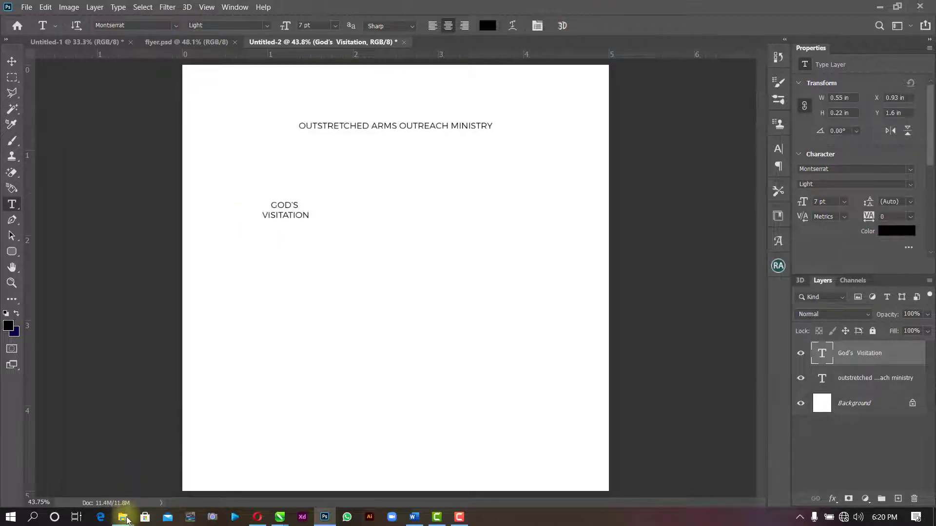
# Open the Shiny_Text_Style_Effect PSD from the God's Visitation folder in File Explorer.
pyautogui.moveTo(126, 520)
pyautogui.click(84, 459)
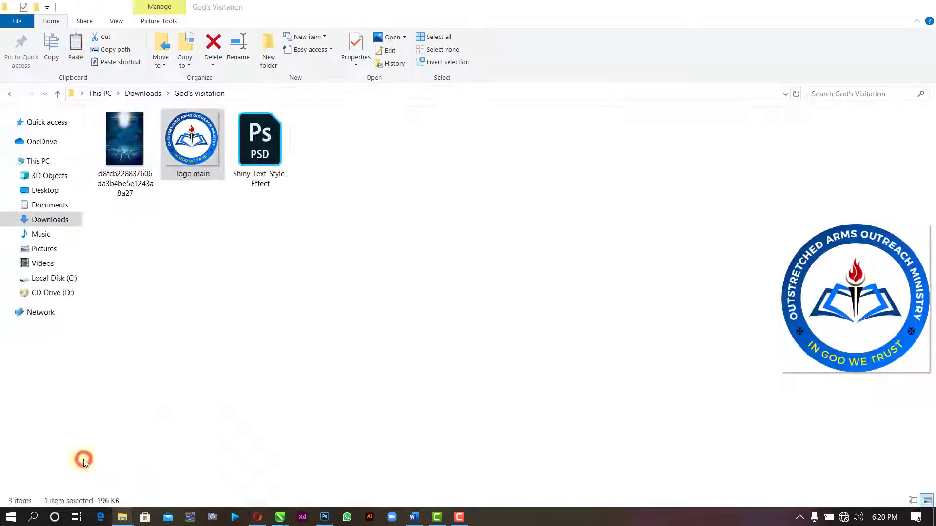
pyautogui.click(261, 150)
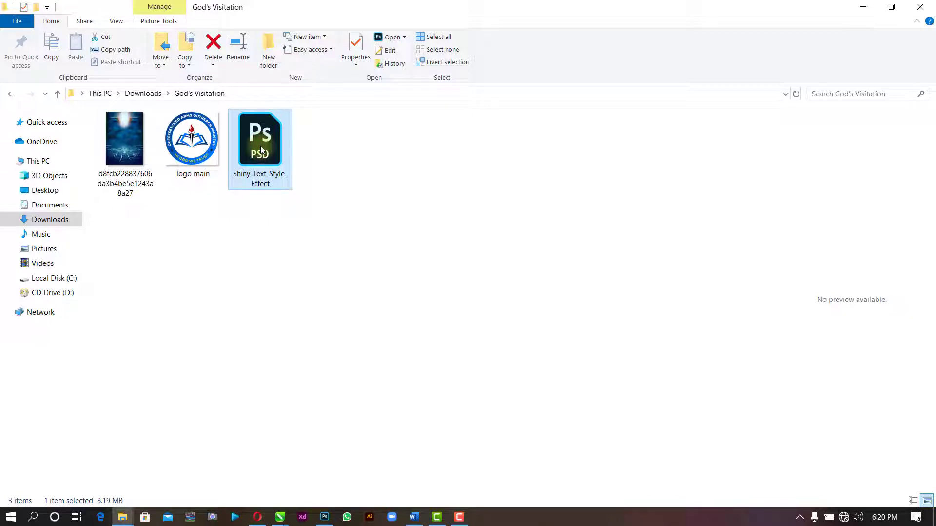
pyautogui.doubleClick(261, 149)
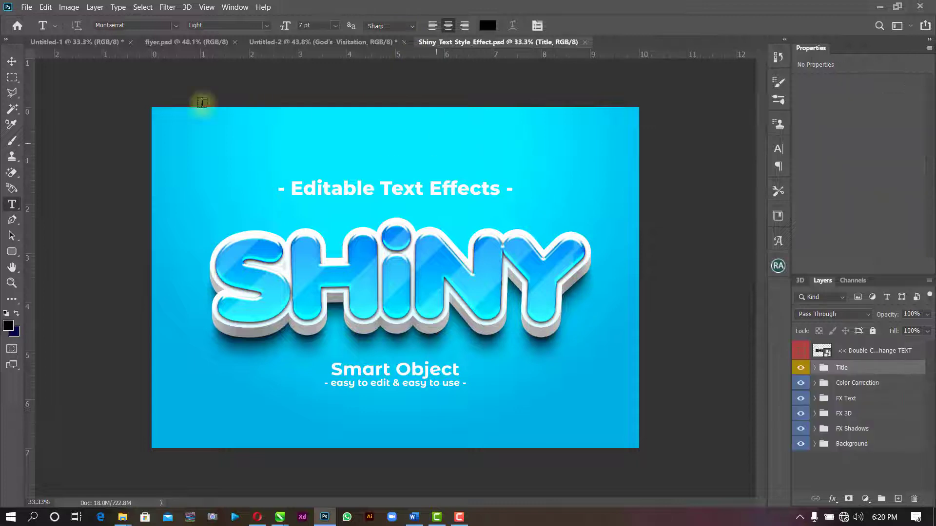
# Hide the Title group and open the contents of the text-changing smart object.
pyautogui.click(12, 61)
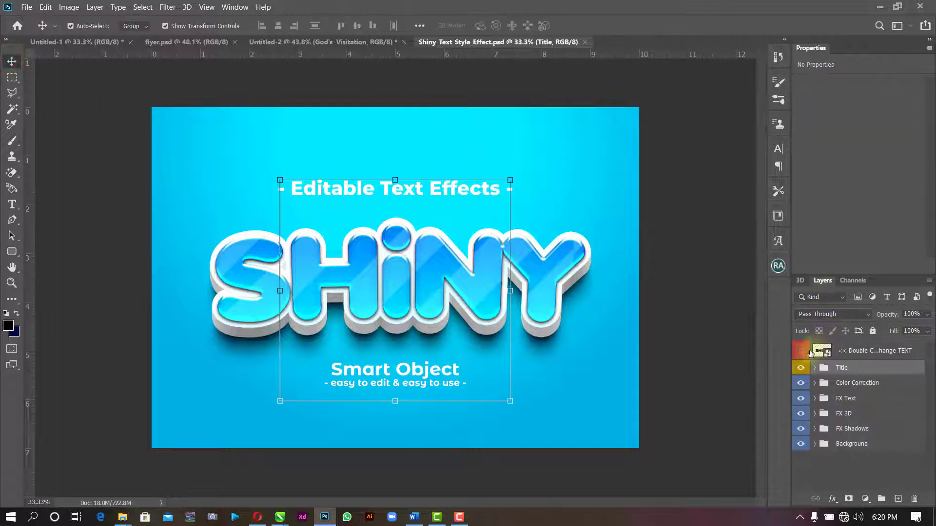
pyautogui.click(800, 369)
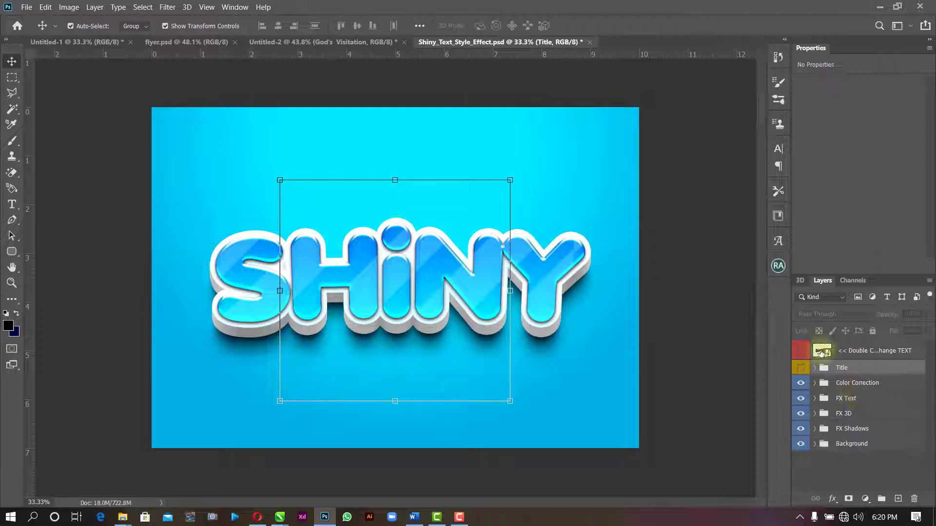
pyautogui.doubleClick(820, 350)
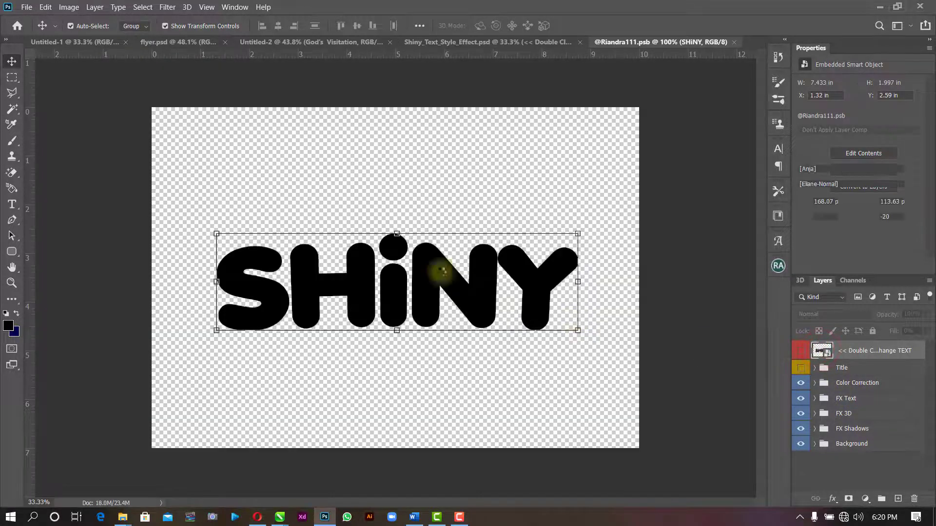
# Hide the SHiNY text layer inside the smart object.
pyautogui.click(566, 218)
pyautogui.click(555, 280)
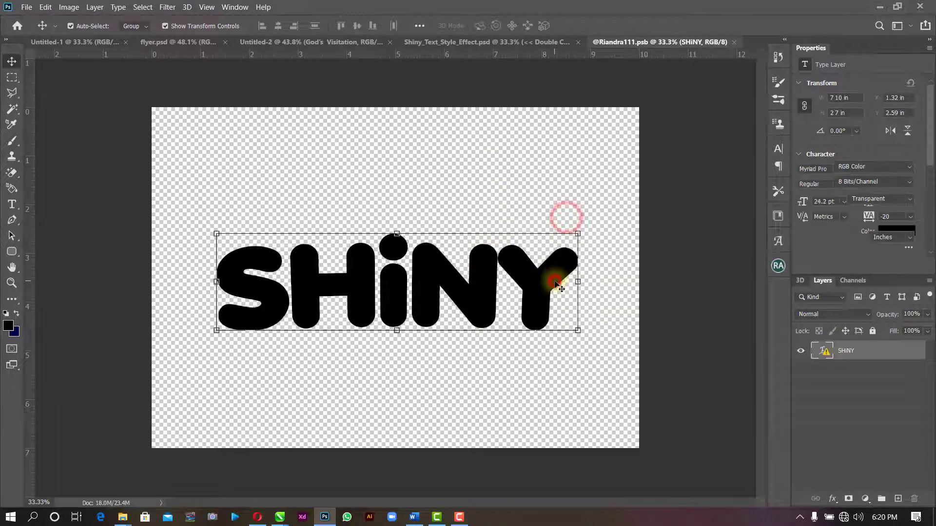
pyautogui.click(800, 350)
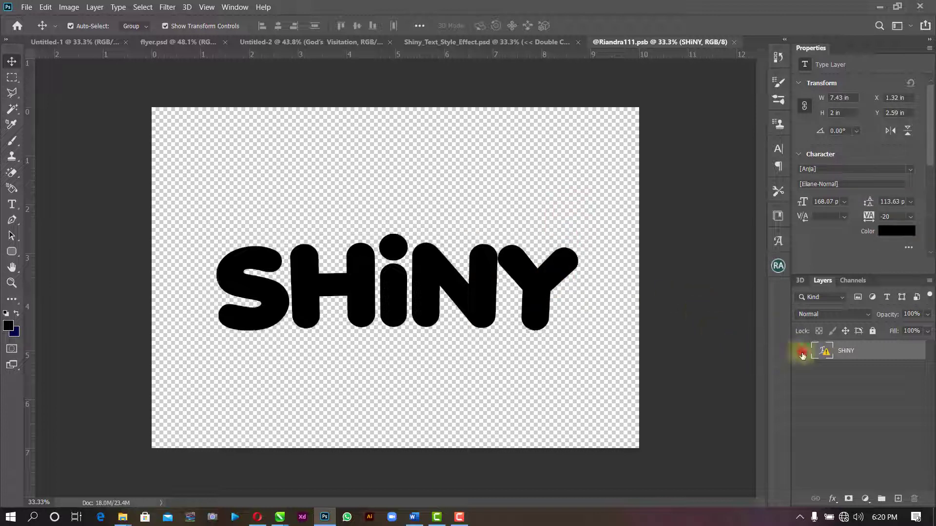
# Copy the whole two-line "God's Visitation" text from the Untitled-2 document.
pyautogui.click(273, 42)
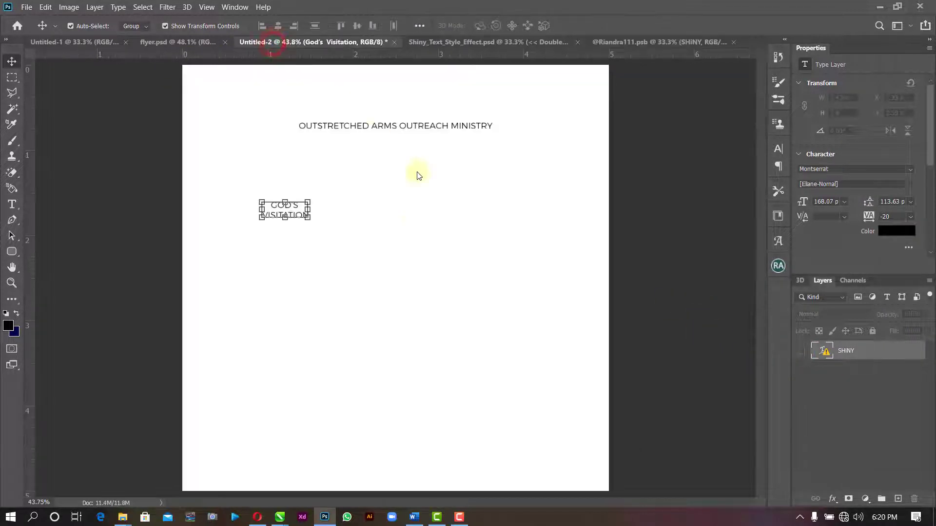
pyautogui.press('t')
pyautogui.click(284, 203)
pyautogui.hotkey('ctrl', 'a')
pyautogui.hotkey('ctrl', 'c')
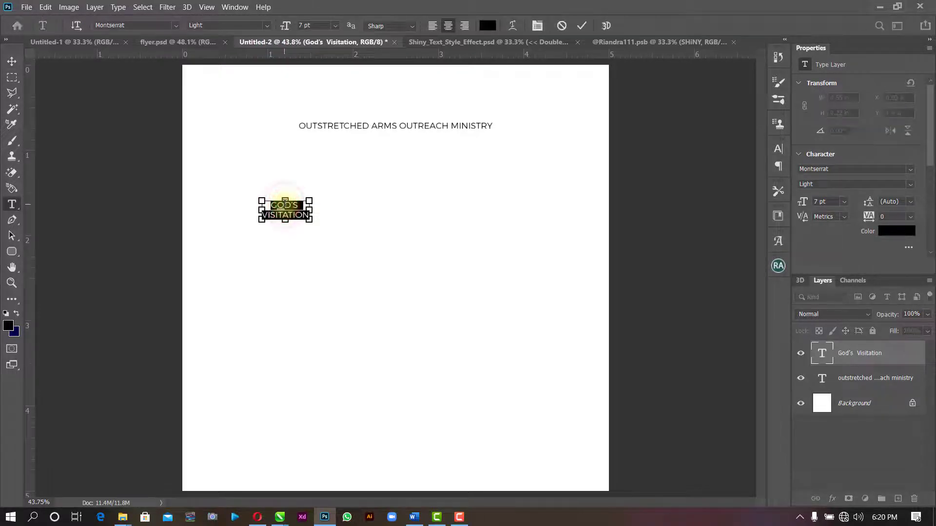
pyautogui.click(584, 28)
pyautogui.click(630, 43)
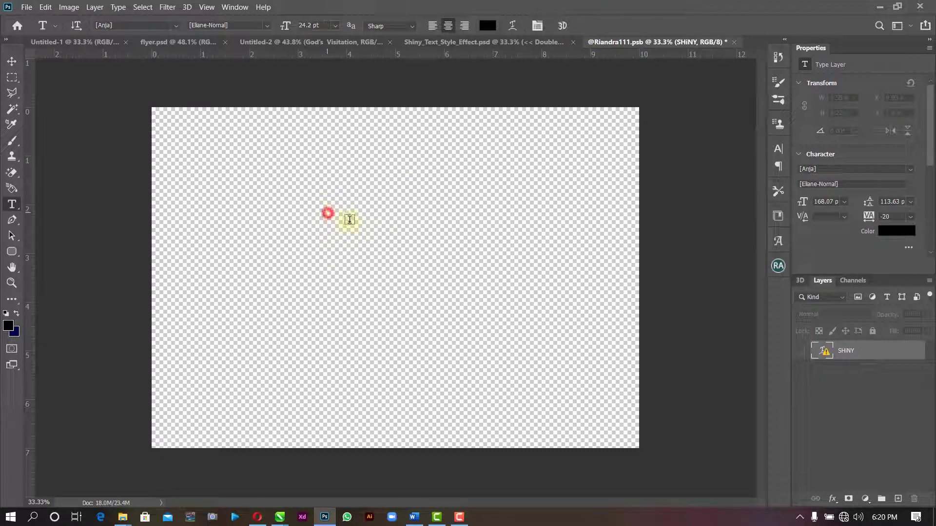
pyautogui.click(328, 213)
pyautogui.hotkey('ctrl', 'v')
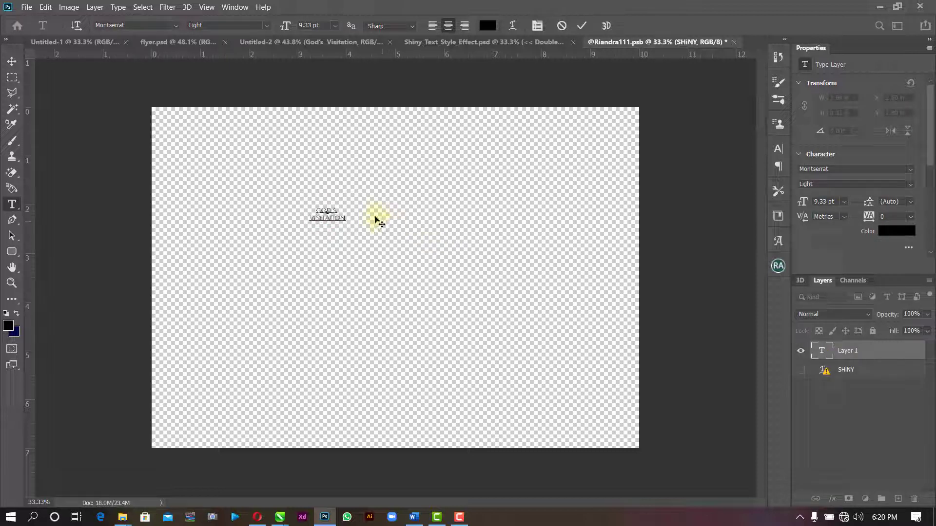
pyautogui.click(582, 25)
# Scale the pasted "God's Visitation" text proportionally to about 752%.
pyautogui.click(11, 61)
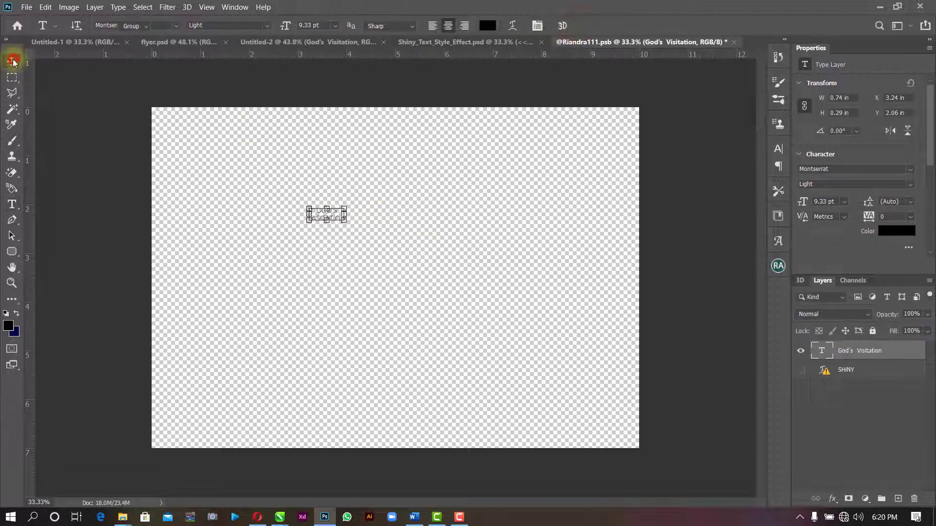
pyautogui.moveTo(344, 220); pyautogui.dragTo(578, 314)
pyautogui.click(606, 24)
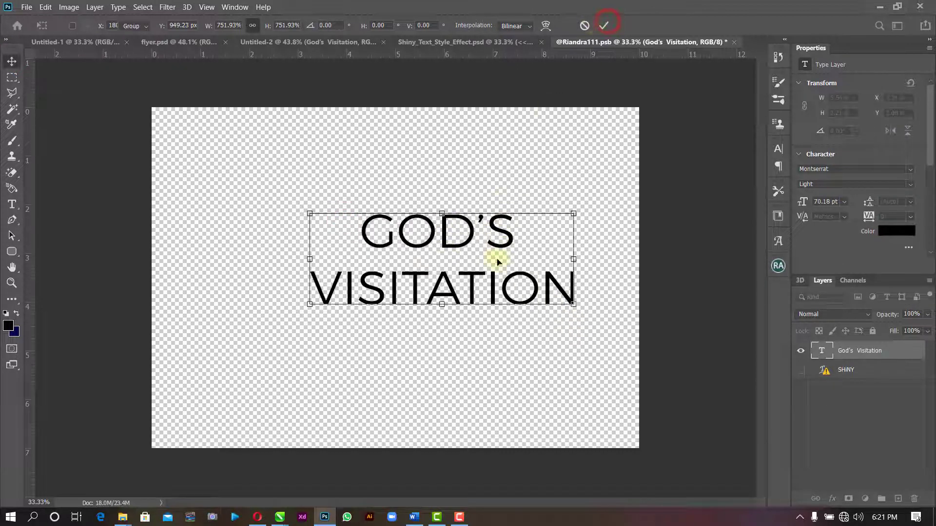
# Cut "God's" out of the two-line text and paste it as a separate text layer near the canvas's upper left.
pyautogui.click(507, 237)
pyautogui.click(507, 237)
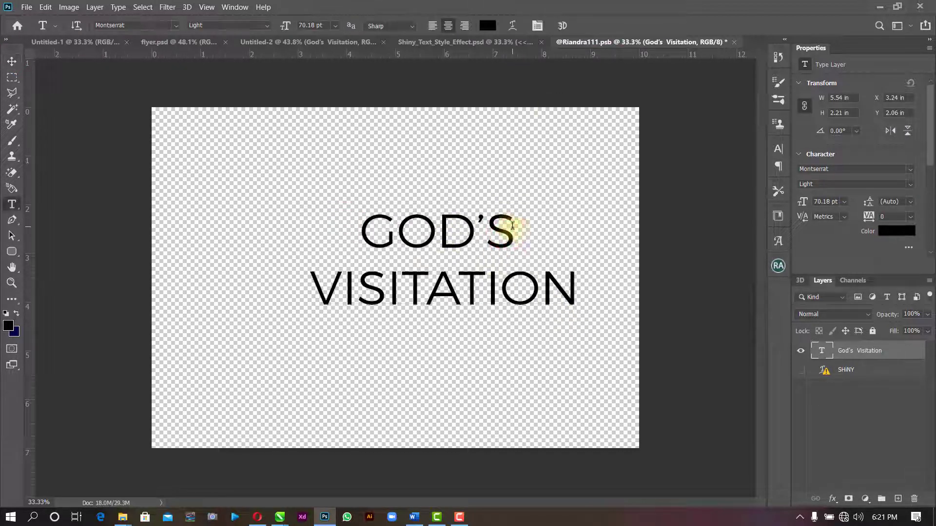
pyautogui.moveTo(509, 233); pyautogui.dragTo(276, 213)
pyautogui.hotkey('ctrl', 'c')
pyautogui.press('Delete')
pyautogui.click(582, 26)
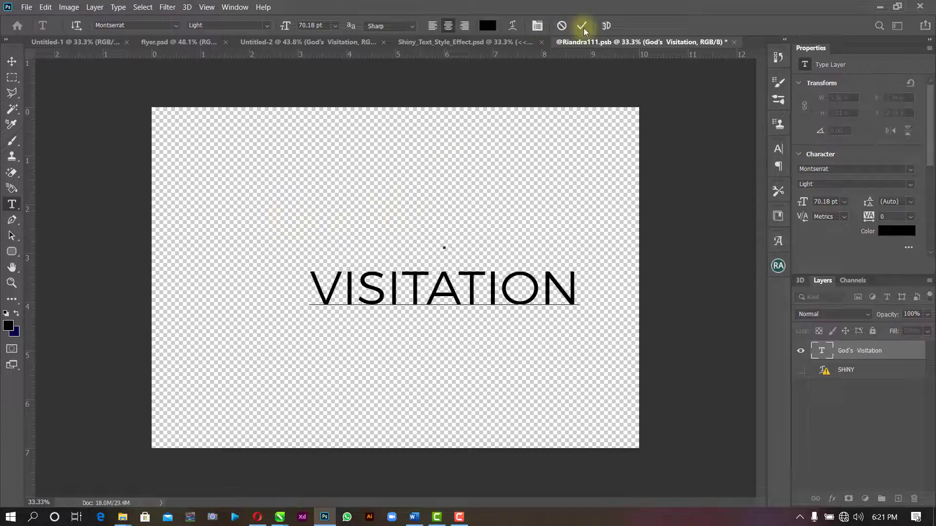
pyautogui.click(282, 166)
pyautogui.hotkey('ctrl', 'v')
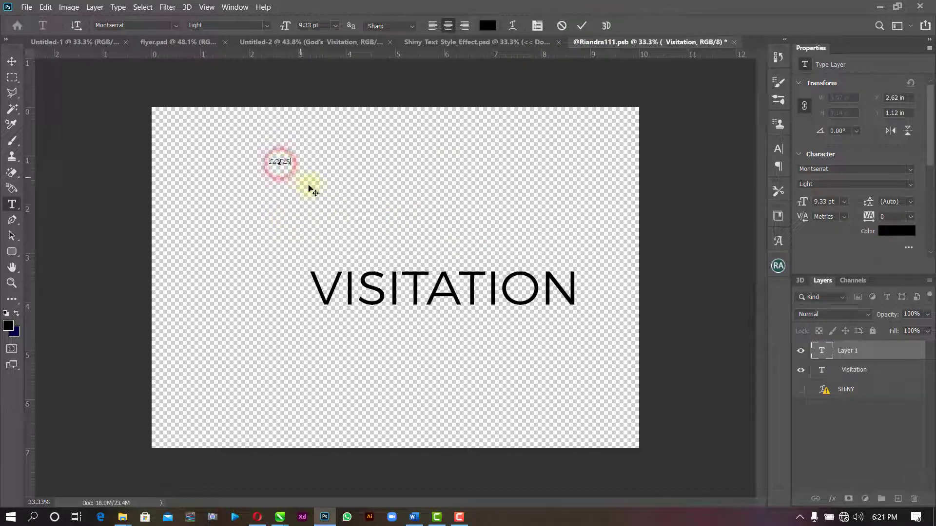
pyautogui.click(580, 27)
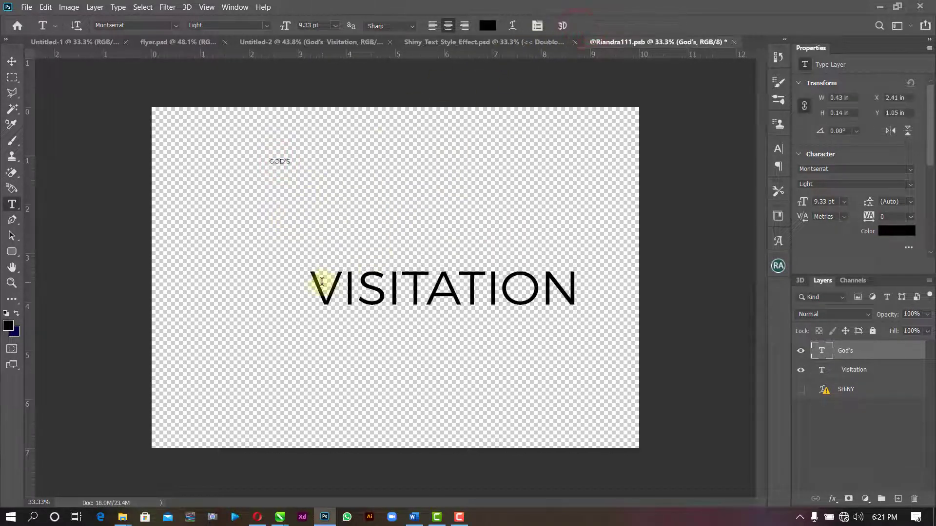
# Remove the empty first line from the "Visitation" text layer.
pyautogui.click(321, 283)
pyautogui.press('Delete')
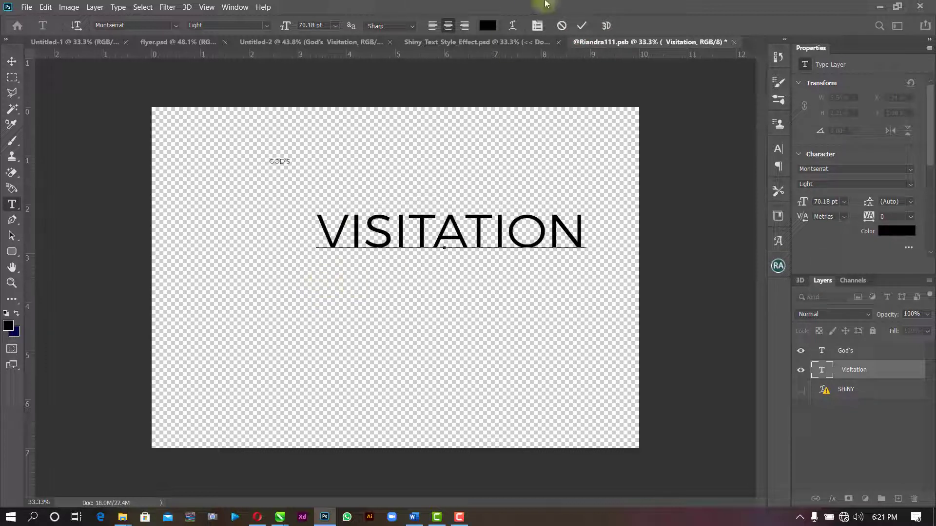
pyautogui.click(582, 26)
# Scale the small "God's" text proportionally to about 1216%.
pyautogui.click(12, 61)
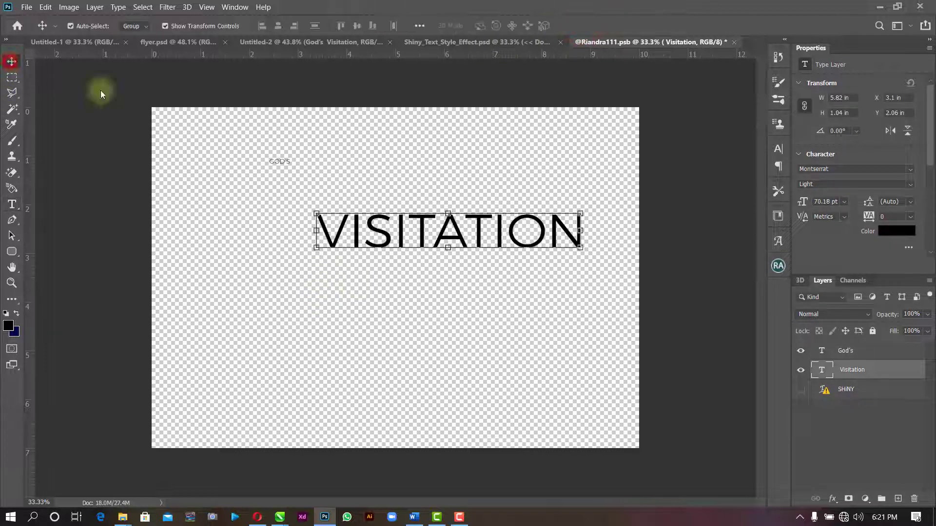
pyautogui.moveTo(385, 144); pyautogui.dragTo(521, 240)
pyautogui.click(603, 25)
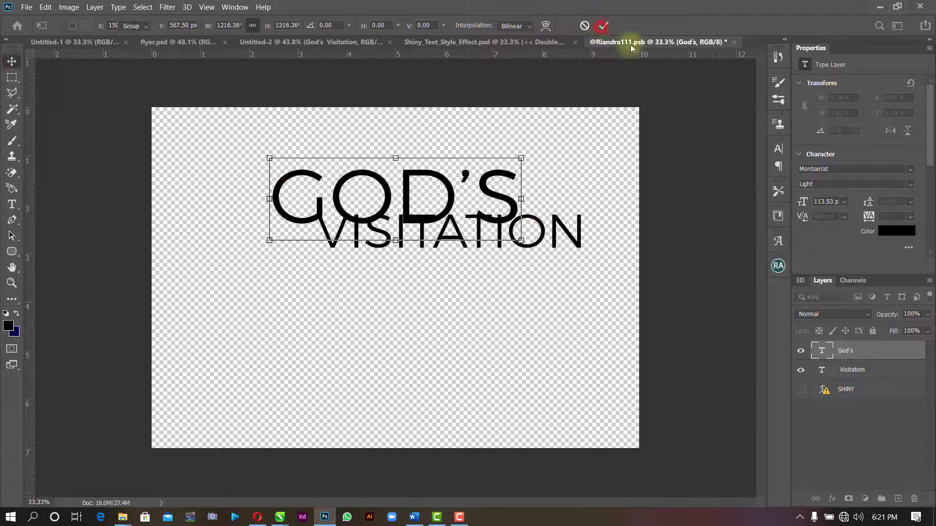
# Set the "God's" text to the DAMN font with tracking of -50.
pyautogui.click(908, 169)
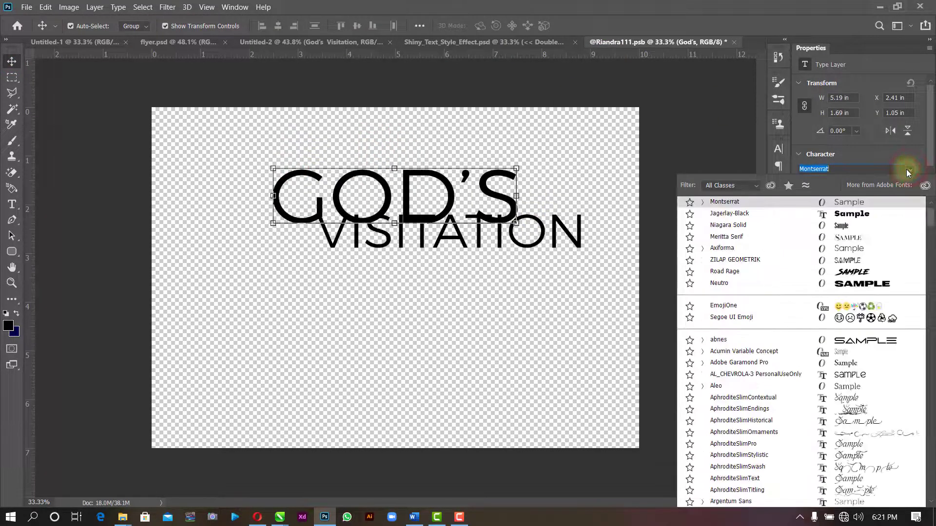
pyautogui.scroll(1, 852, 238)
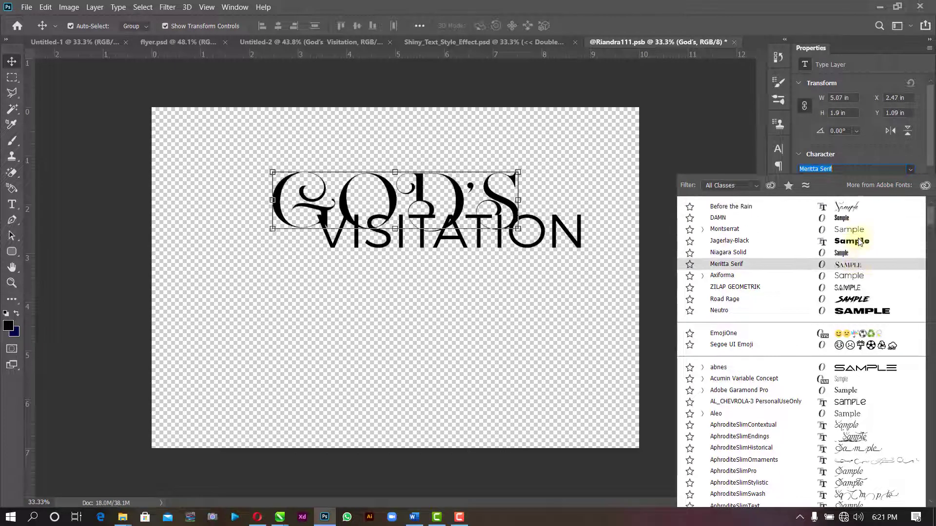
pyautogui.click(773, 223)
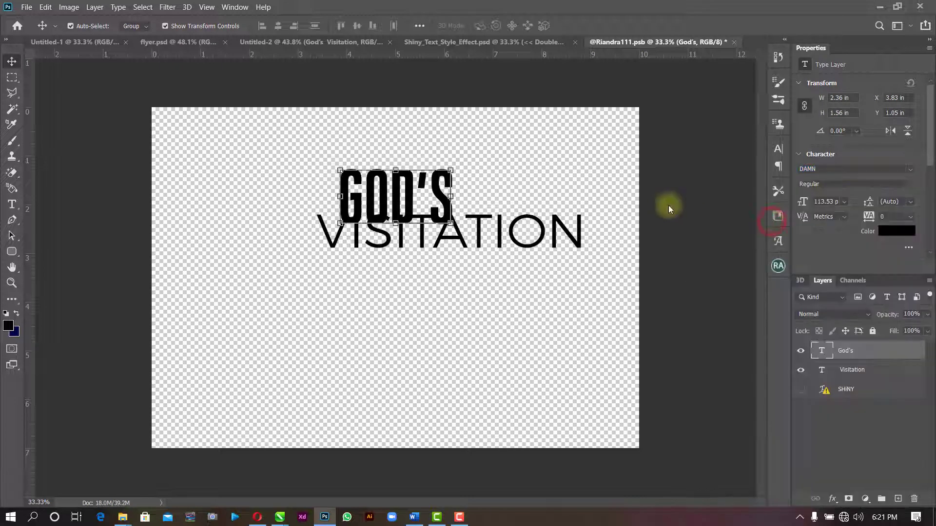
pyautogui.click(910, 217)
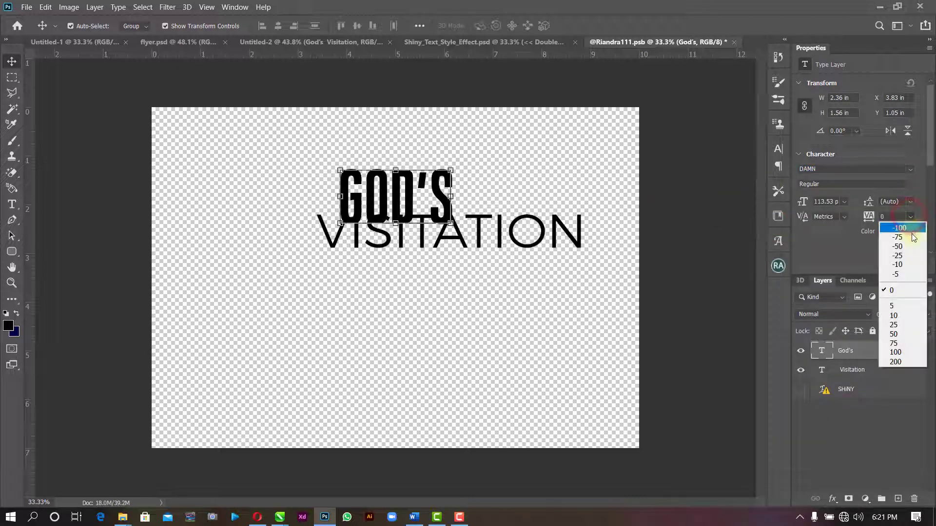
pyautogui.click(911, 255)
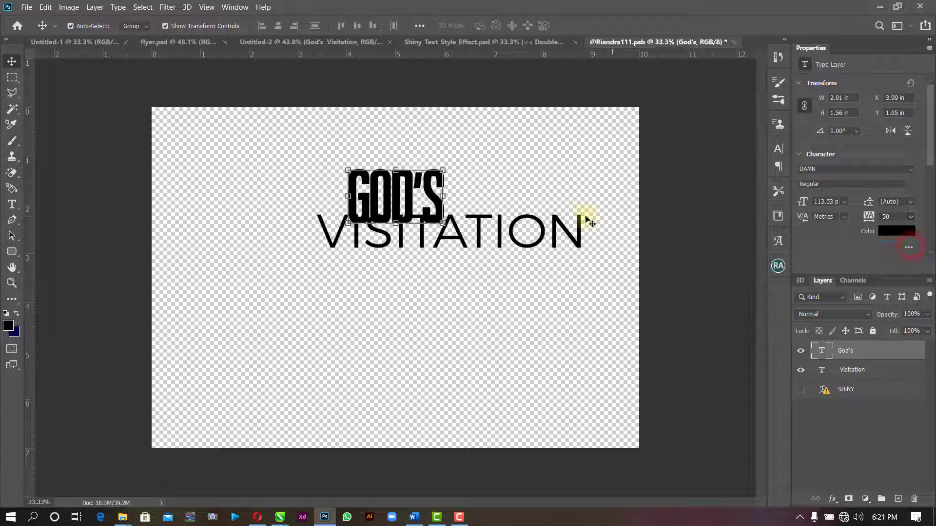
# Move the "Visitation" text down clear of "God's" and set its font to DAMN.
pyautogui.click(558, 179)
pyautogui.click(529, 243)
pyautogui.moveTo(529, 244); pyautogui.dragTo(505, 306)
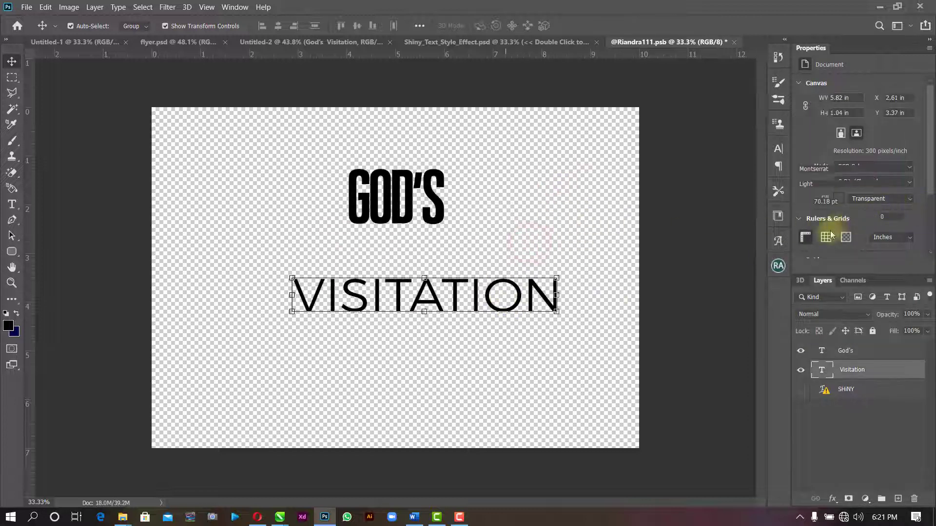
pyautogui.click(909, 169)
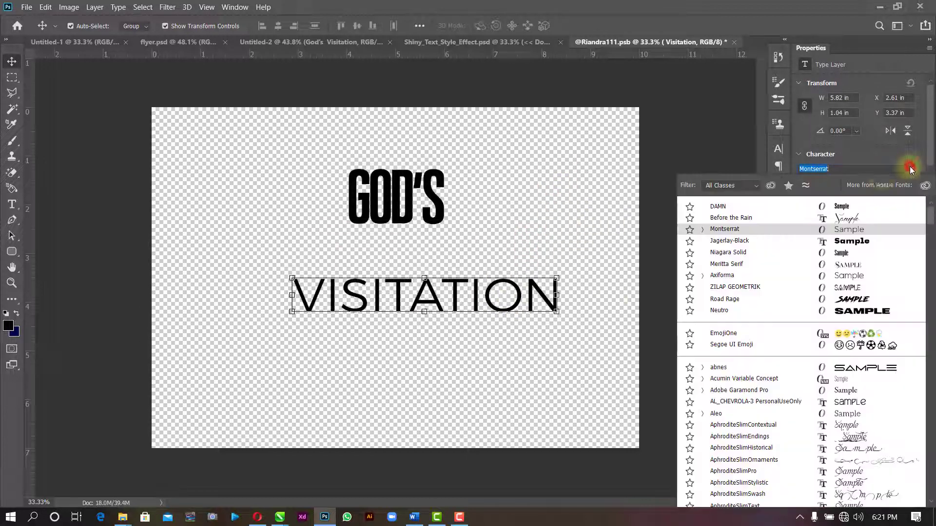
pyautogui.click(723, 212)
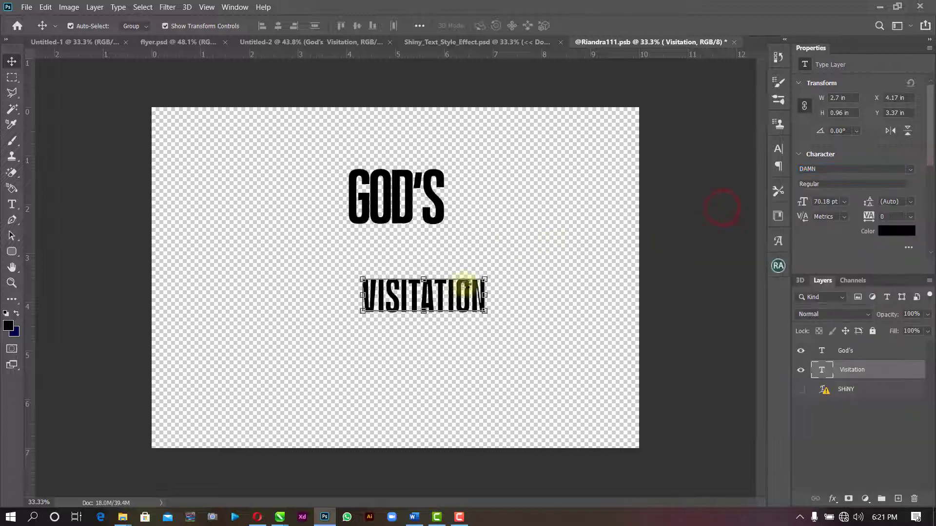
# Position "Visitation" directly beneath "God's" and set its tracking to -25.
pyautogui.click(502, 251)
pyautogui.moveTo(468, 291); pyautogui.dragTo(448, 244)
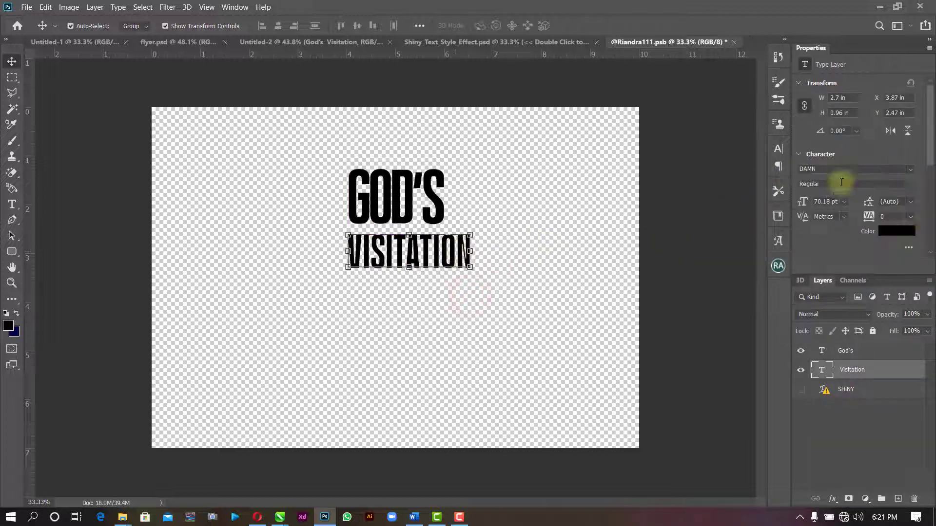
pyautogui.click(910, 201)
pyautogui.click(911, 217)
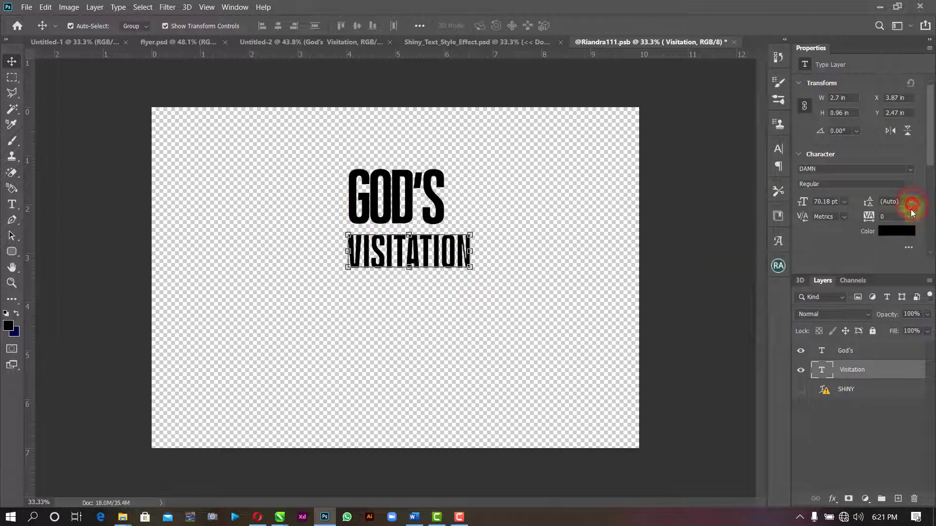
pyautogui.click(910, 216)
pyautogui.click(897, 255)
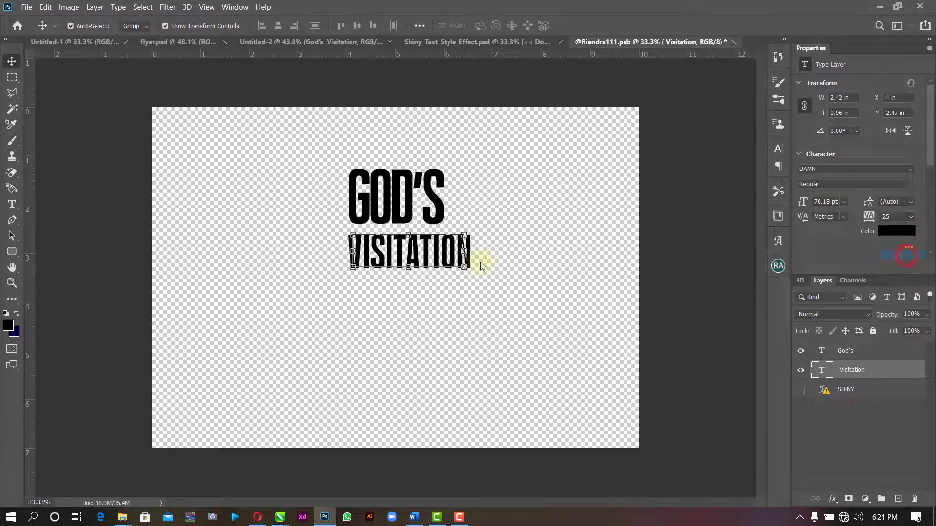
# Align "Visitation" with the left edge of "God's" and scale it to about 85% to match that word's width.
pyautogui.scroll(3, 420, 263)
pyautogui.scroll(1, 420, 263)
pyautogui.moveTo(481, 209); pyautogui.dragTo(465, 190)
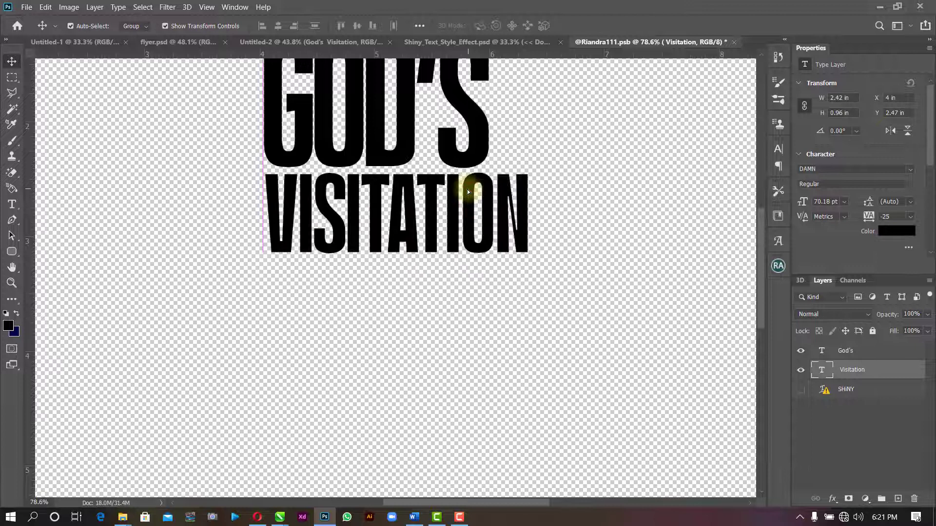
pyautogui.click(481, 130)
pyautogui.click(517, 217)
pyautogui.moveTo(528, 175); pyautogui.dragTo(490, 155)
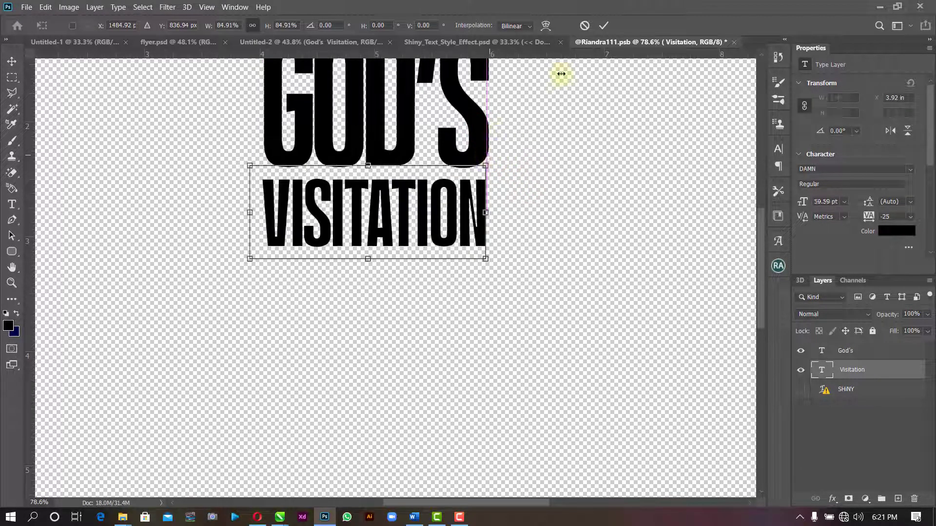
pyautogui.click(603, 26)
# Enlarge the "God's" and "Visitation" layers together to about 5.31 by 4.88 inches and centre them on the canvas.
pyautogui.click(619, 145)
pyautogui.press('z')
pyautogui.rightClick(515, 162)
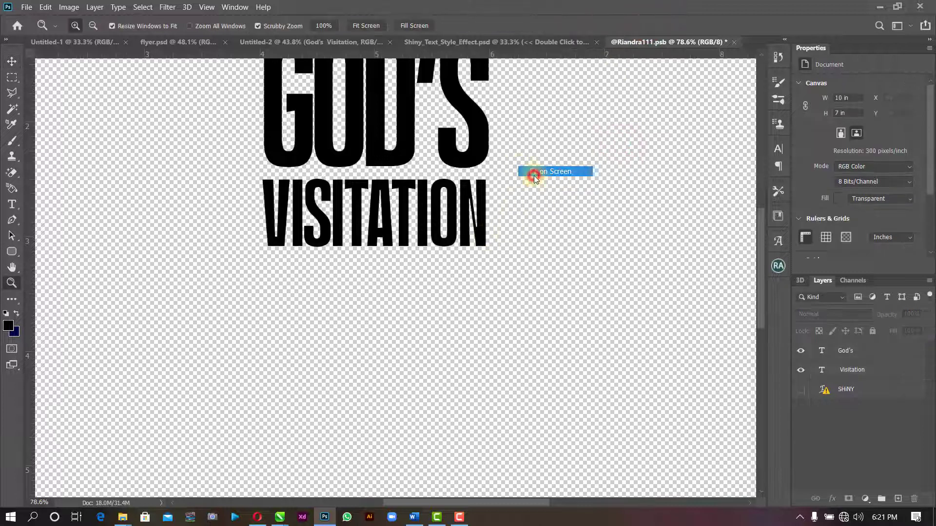
pyautogui.click(533, 173)
pyautogui.click(15, 61)
pyautogui.moveTo(500, 131); pyautogui.dragTo(211, 312)
pyautogui.moveTo(459, 252); pyautogui.dragTo(648, 349)
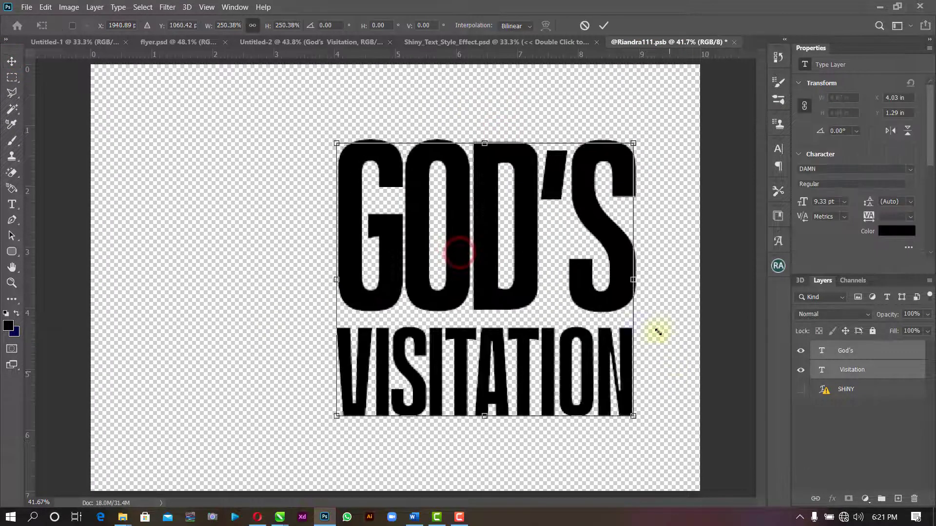
pyautogui.moveTo(604, 299); pyautogui.dragTo(511, 295)
pyautogui.moveTo(544, 140); pyautogui.dragTo(557, 129)
pyautogui.click(607, 25)
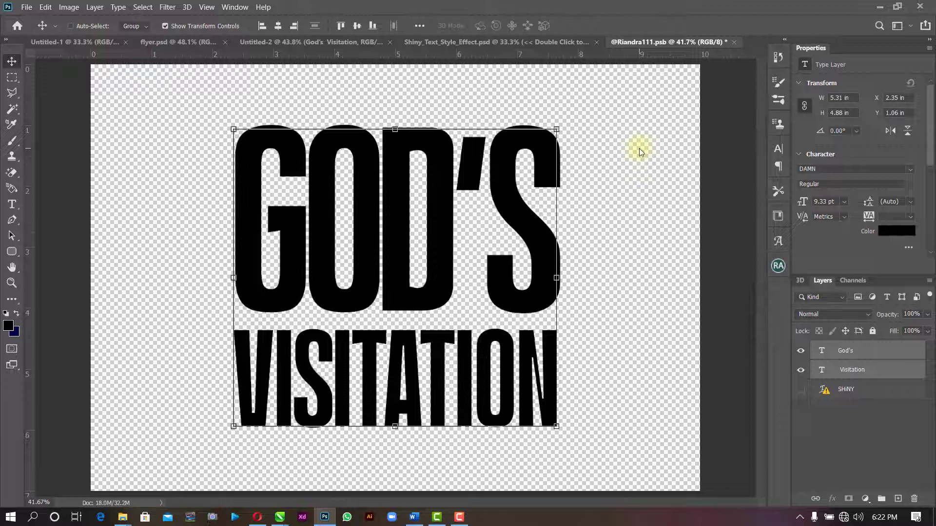
# Save the smart object's contents and hide the Background group in Shiny_Text_Style_Effect.psd.
pyautogui.hotkey('ctrl', 's')
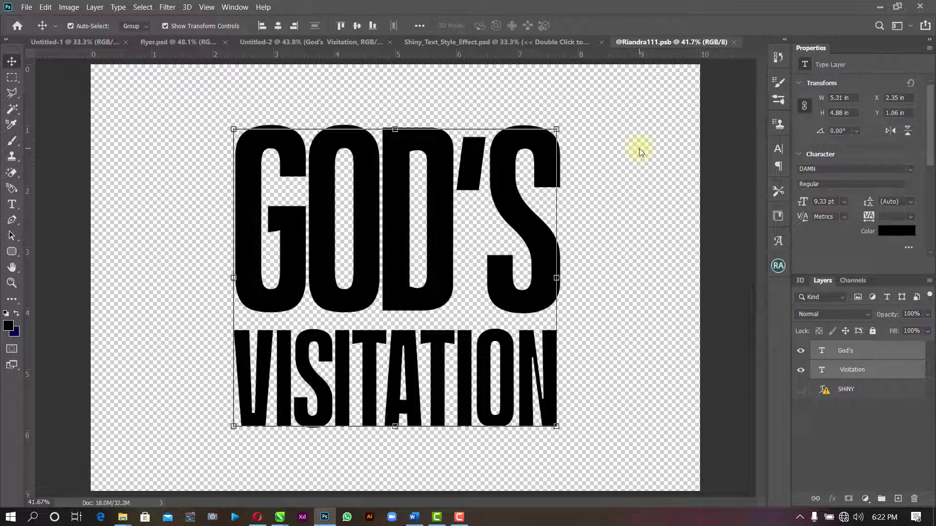
pyautogui.click(492, 43)
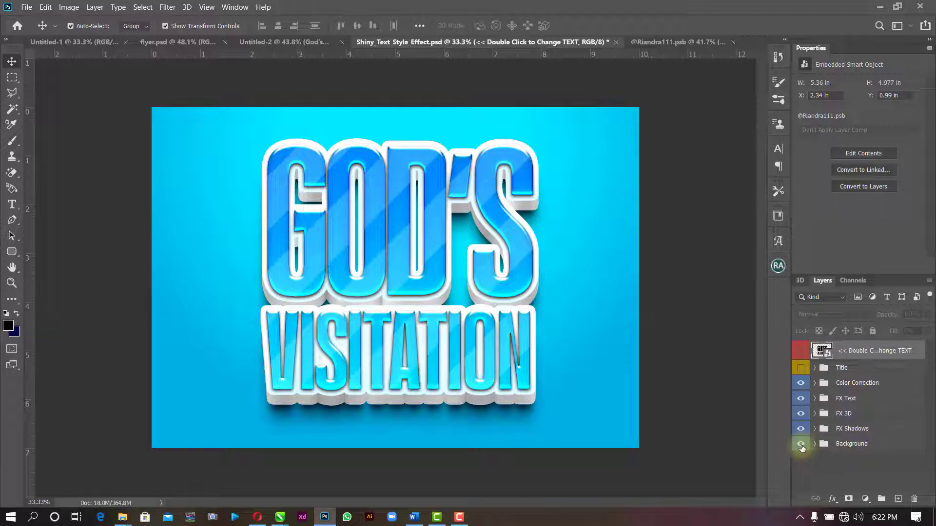
pyautogui.click(795, 440)
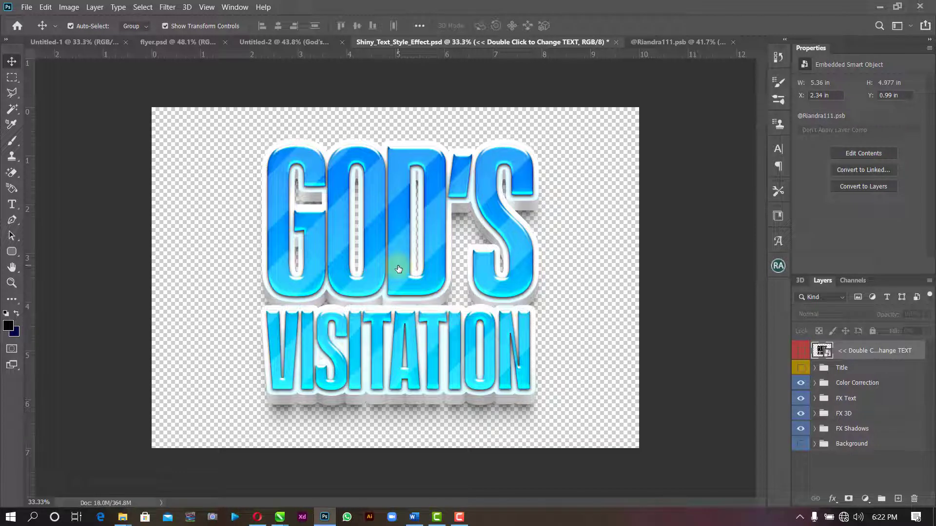
# Save the styled title as the PNG file Shiny_Text_Style_Effect in the God's Visitation folder.
pyautogui.hotkey('ctrl', 'shift', 's')
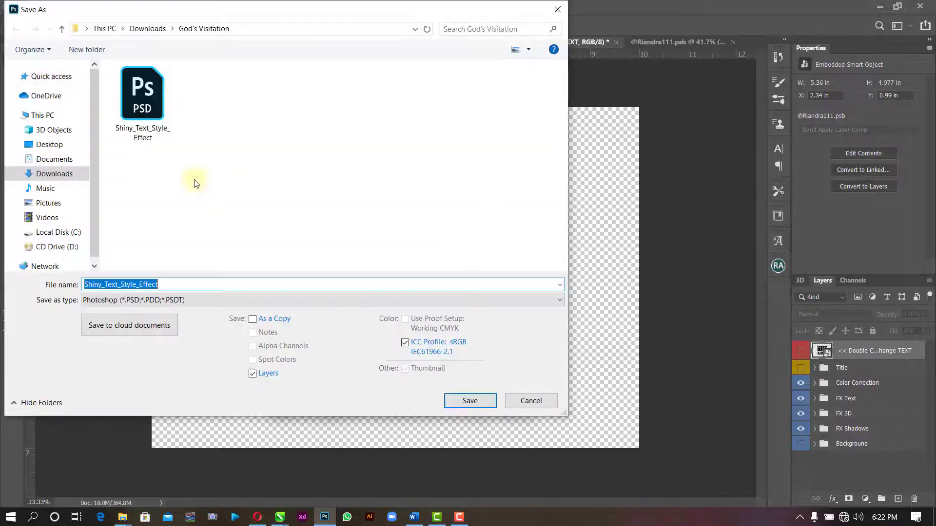
pyautogui.click(146, 300)
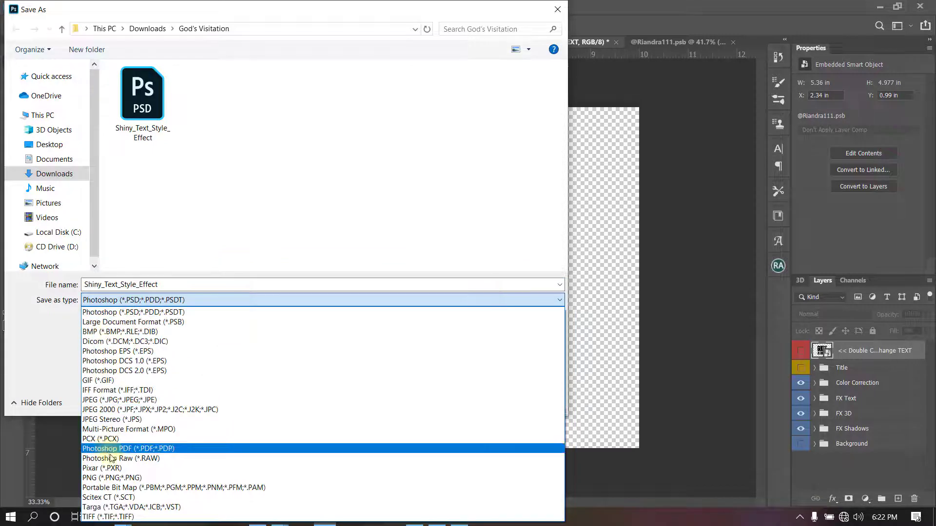
pyautogui.click(114, 481)
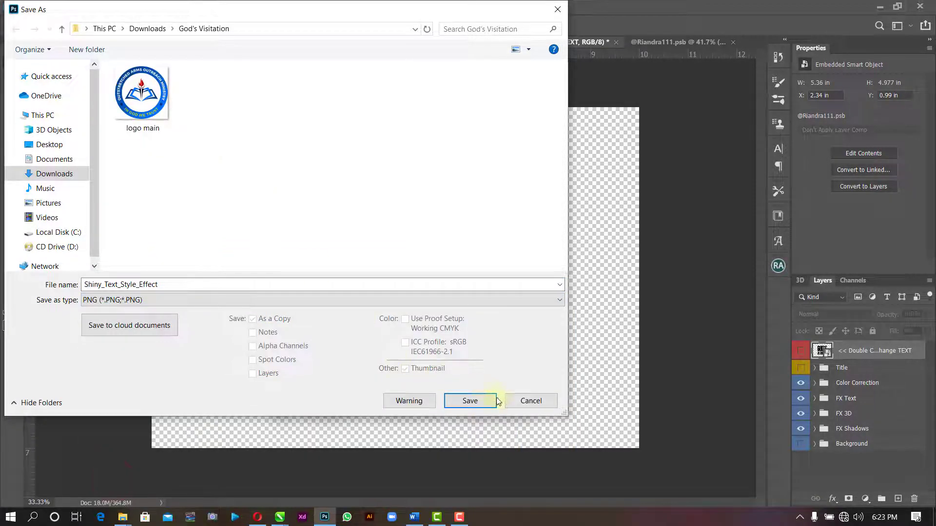
pyautogui.click(480, 406)
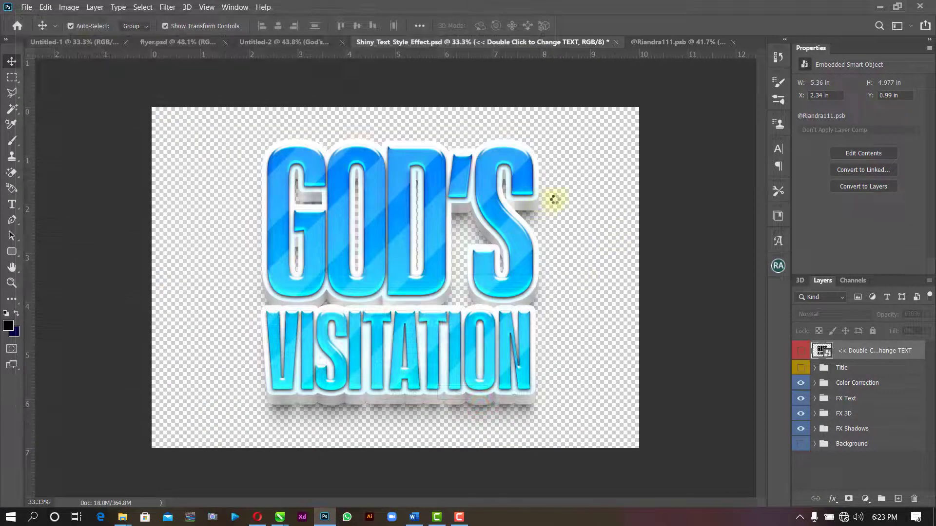
pyautogui.click(537, 155)
pyautogui.click(615, 42)
pyautogui.click(486, 204)
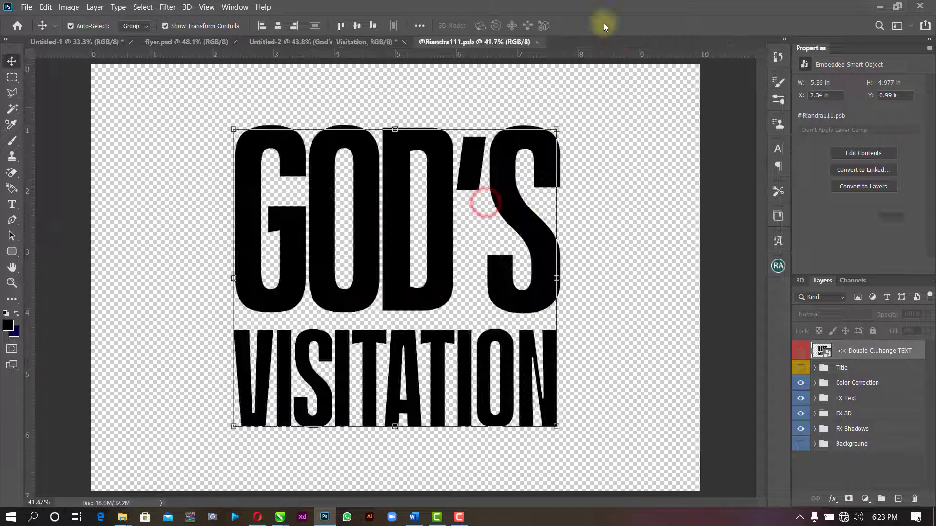
pyautogui.click(538, 43)
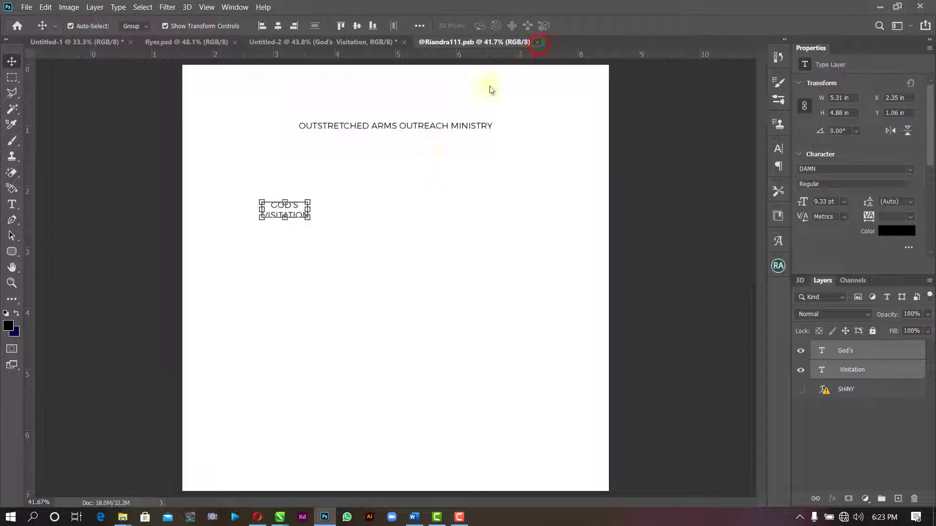
# Delete the plain "God's Visitation" text layer from the Untitled-2 document.
pyautogui.click(438, 238)
pyautogui.click(302, 214)
pyautogui.press('Delete')
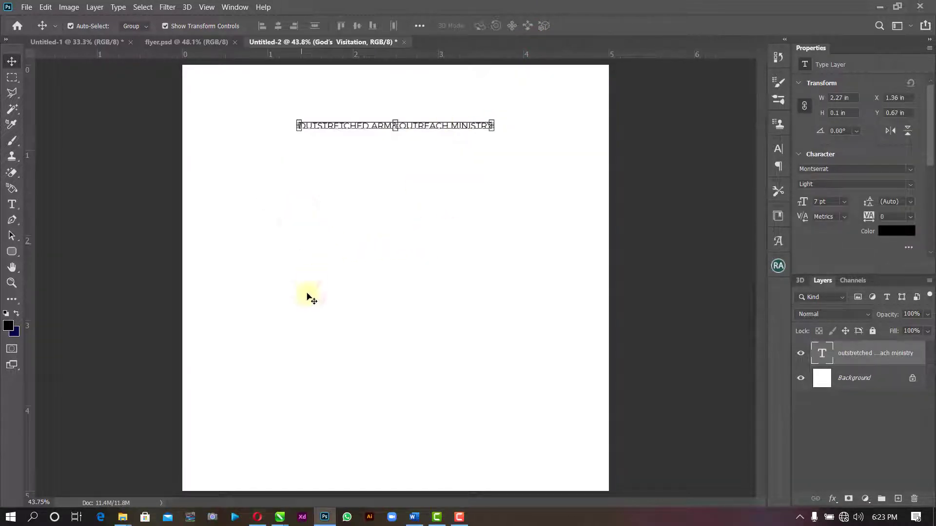
# Place the Shiny_Text_Style_Effect PNG from the God's Visitation folder below the ministry name, scaled to about 2.58 in wide.
pyautogui.moveTo(123, 517)
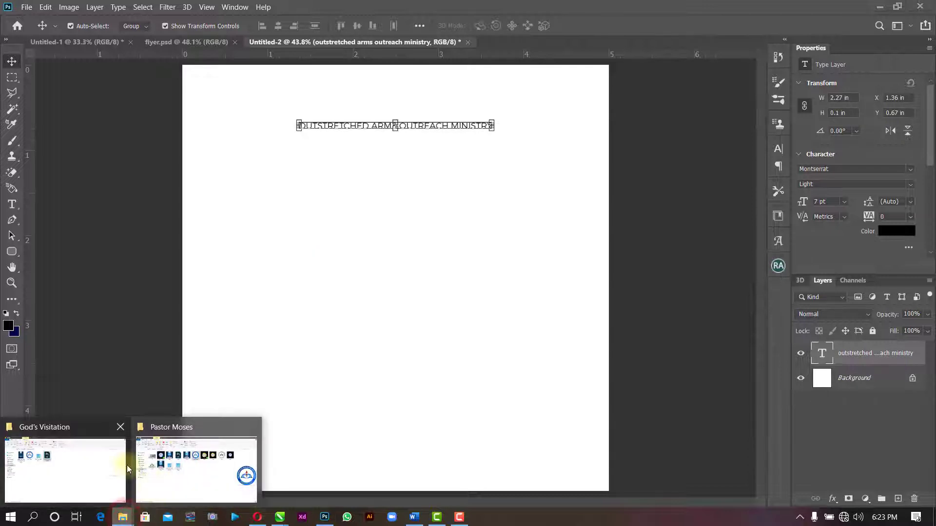
pyautogui.click(82, 460)
pyautogui.moveTo(260, 141); pyautogui.dragTo(449, 215)
pyautogui.moveTo(608, 129)
pyautogui.mouseDown()
pyautogui.moveTo(589, 119)
pyautogui.moveTo(600, 113)
pyautogui.mouseUp()
pyautogui.moveTo(492, 202); pyautogui.dragTo(486, 183)
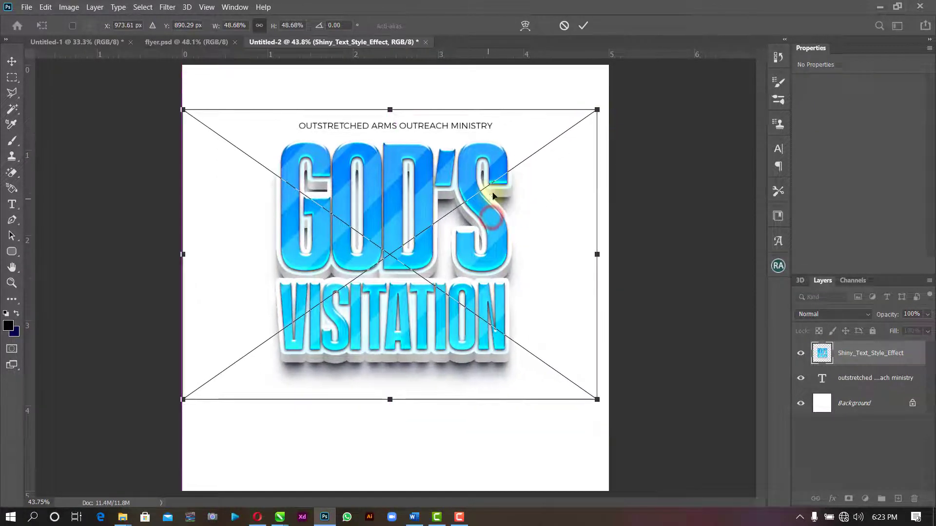
pyautogui.moveTo(601, 97); pyautogui.dragTo(556, 112)
pyautogui.moveTo(407, 218); pyautogui.dragTo(407, 204)
pyautogui.click(584, 25)
# Reposition the placed God's Visitation title so it sits centrally with a small gap below the ministry name.
pyautogui.click(548, 126)
pyautogui.moveTo(420, 243); pyautogui.dragTo(419, 232)
pyautogui.moveTo(421, 199); pyautogui.dragTo(421, 206)
pyautogui.click(441, 101)
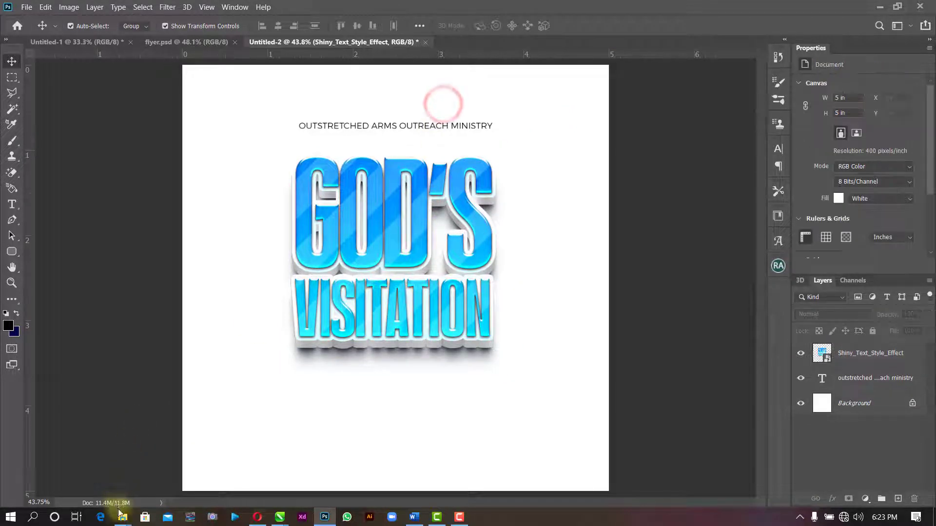
# Place the logo main image from the God's Visitation folder above the ministry name, scaled down to about 0.36 in wide.
pyautogui.moveTo(122, 521)
pyautogui.click(60, 469)
pyautogui.click(194, 160)
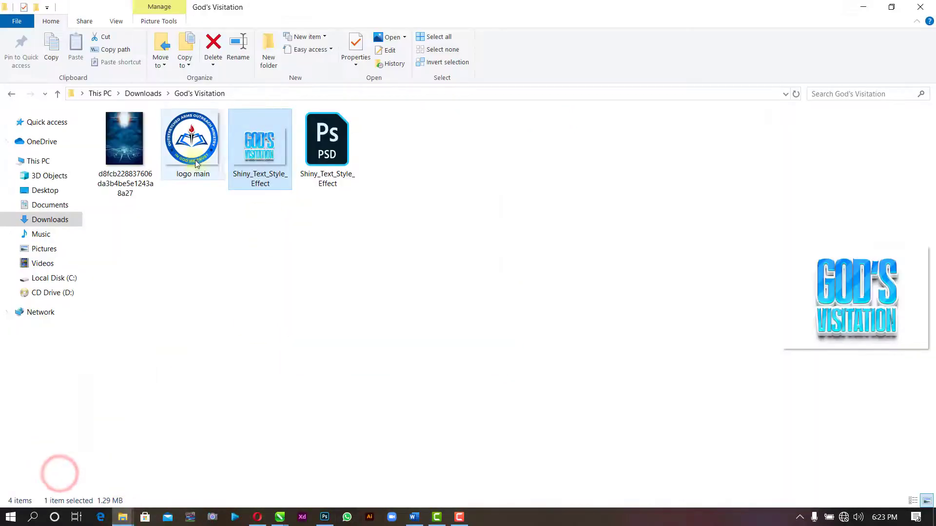
pyautogui.moveTo(190, 135); pyautogui.dragTo(439, 106)
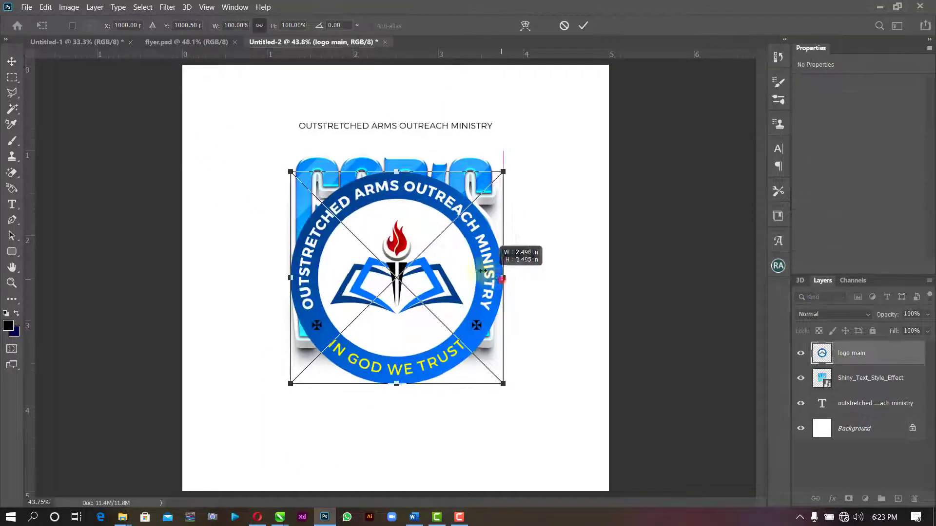
pyautogui.moveTo(499, 279); pyautogui.dragTo(297, 273)
pyautogui.click(583, 25)
pyautogui.click(551, 112)
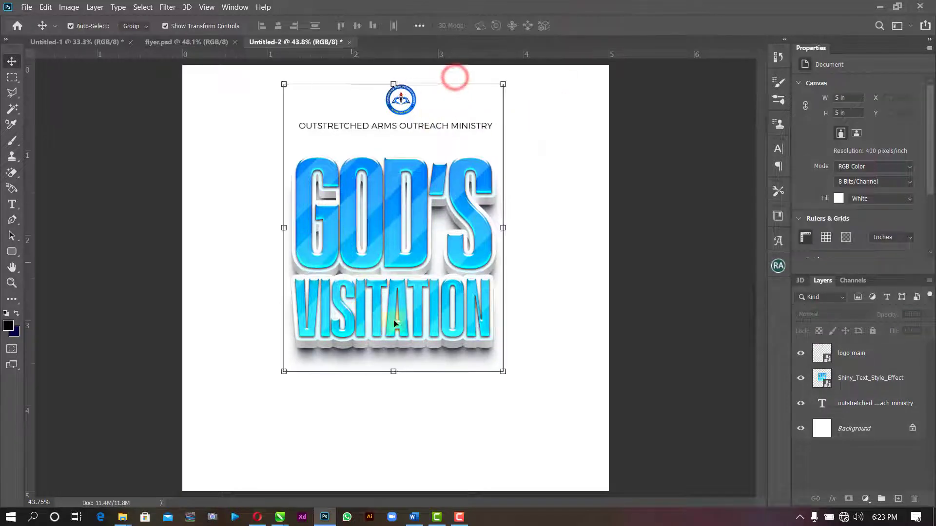
# Align the logo, title and ministry name to the horizontal centre of the Background layer.
pyautogui.keyDown('shift'); pyautogui.click(860, 435); pyautogui.keyUp('shift')
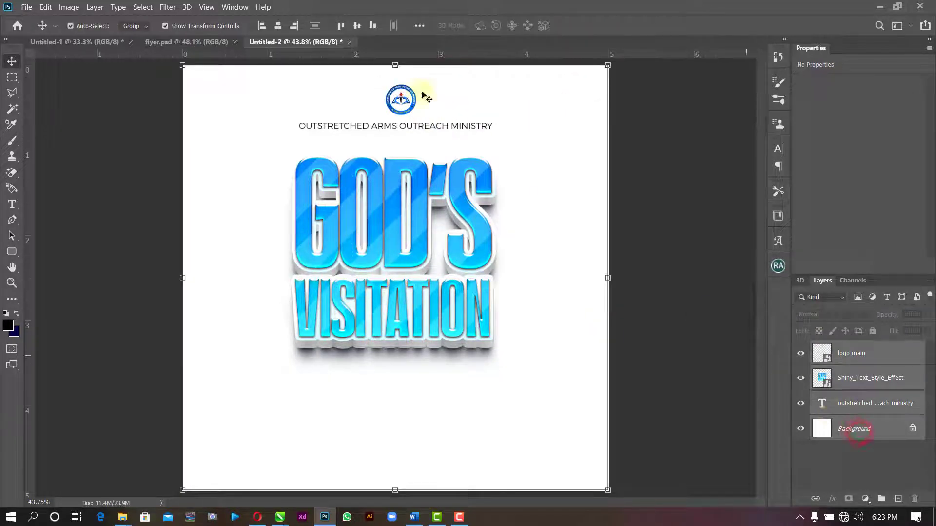
pyautogui.click(278, 26)
pyautogui.click(550, 142)
# Nudge the ministry name slightly down to a Y position of 0.69 in.
pyautogui.click(439, 131)
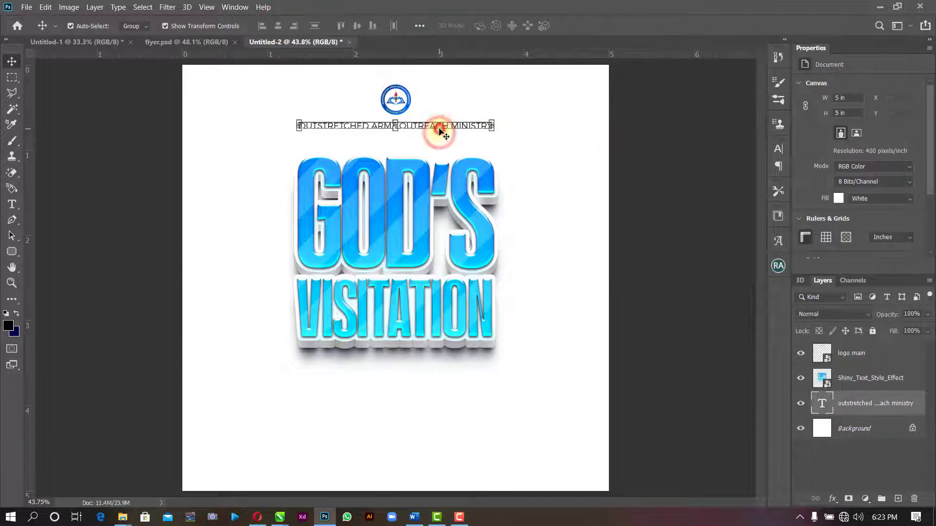
pyautogui.doubleClick(440, 130)
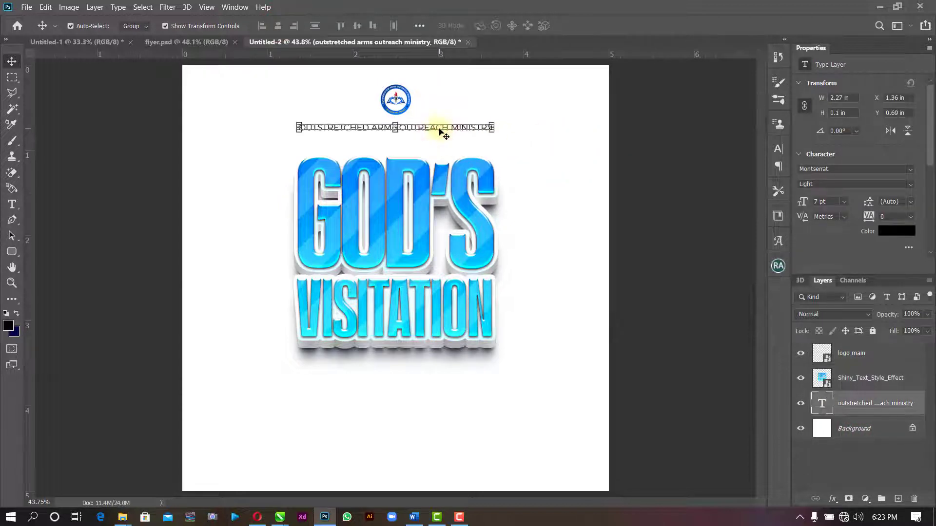
pyautogui.keyDown('ctrl'); pyautogui.click(443, 117); pyautogui.keyUp('ctrl')
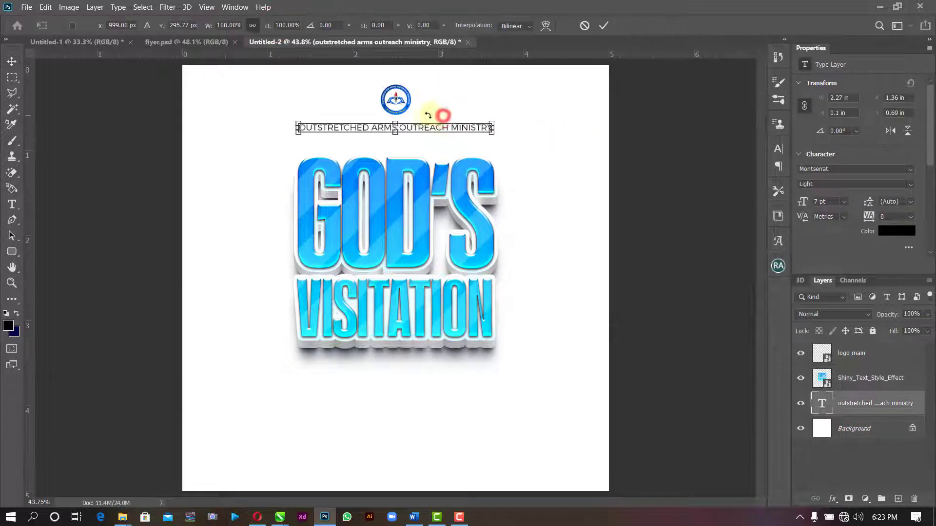
pyautogui.click(603, 26)
pyautogui.click(527, 97)
# Nudge the logo down to a Y position of 0.23 in and the God's Visitation title up to 0.99 in.
pyautogui.click(395, 100)
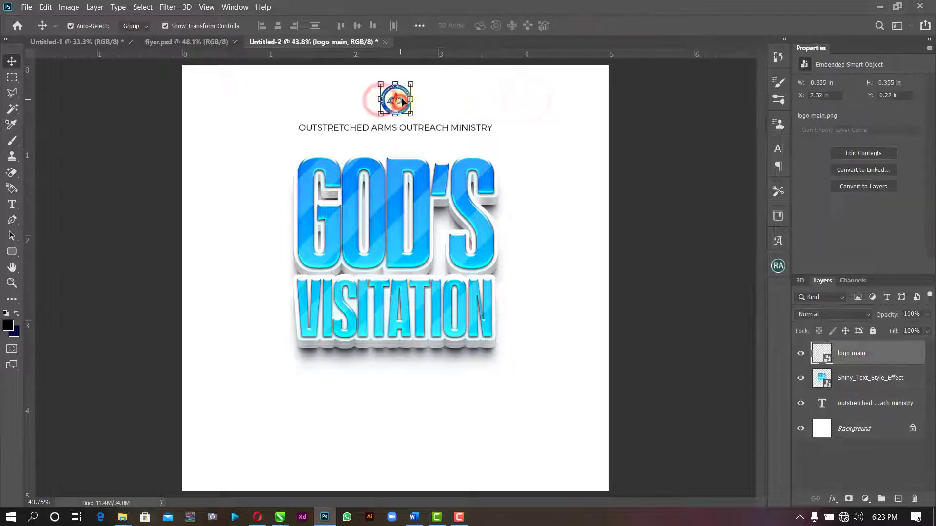
pyautogui.moveTo(402, 101); pyautogui.dragTo(403, 103)
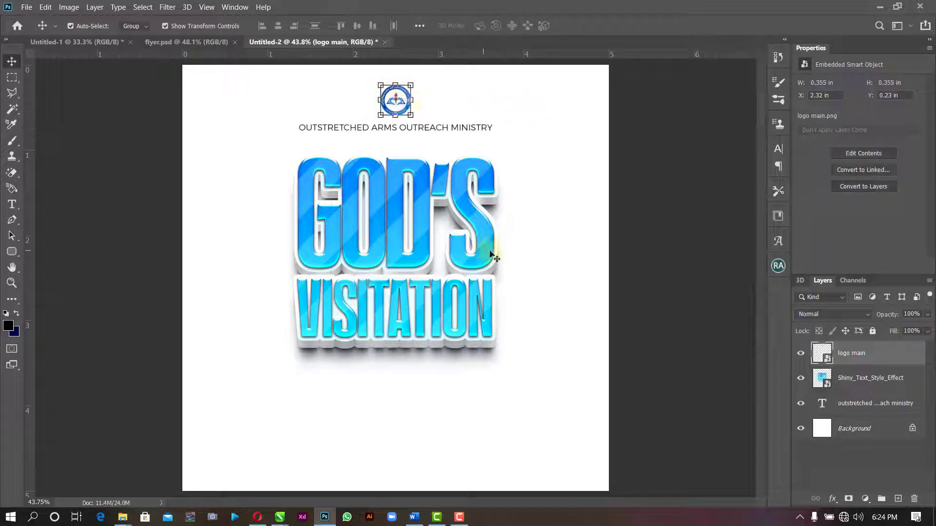
pyautogui.click(396, 246)
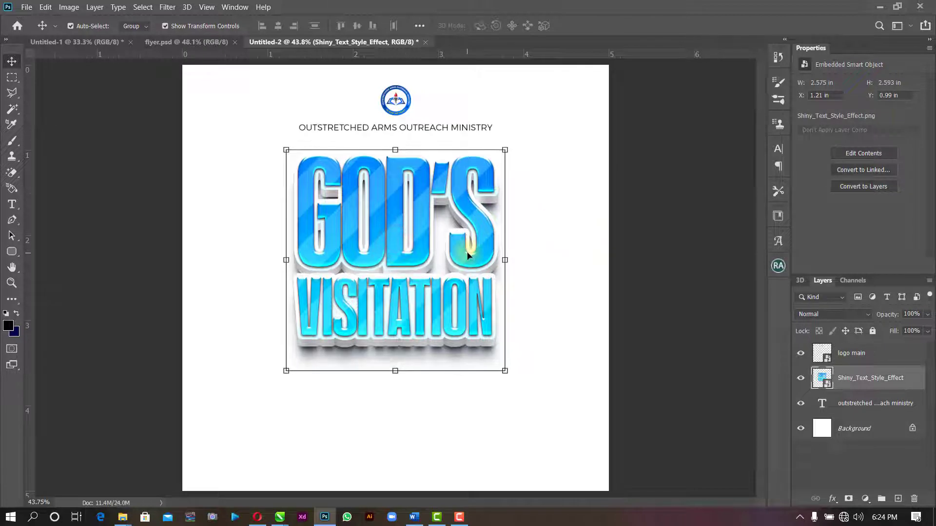
pyautogui.click(521, 184)
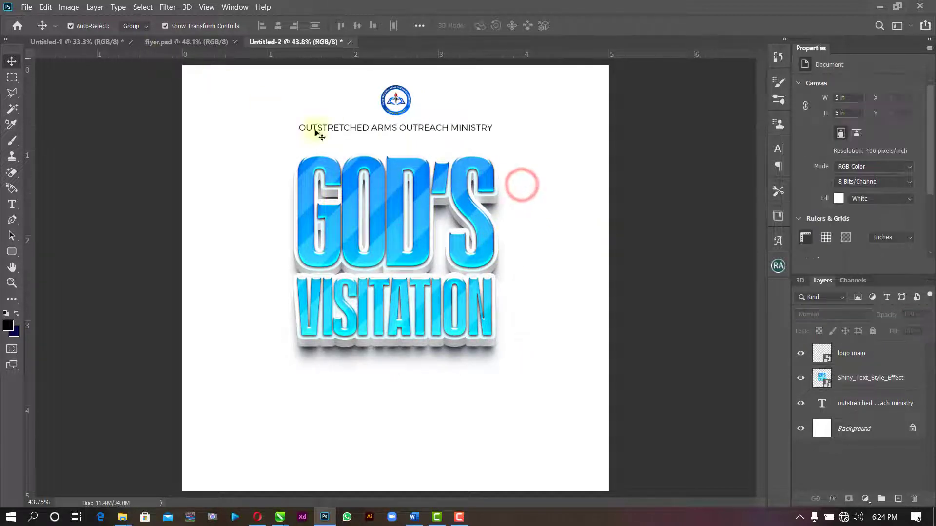
# Bring the cutout of the man in the purple suit from Untitled-1 into Untitled-2, overlapping the lower edge of the title.
pyautogui.click(96, 44)
pyautogui.moveTo(400, 326); pyautogui.dragTo(403, 418)
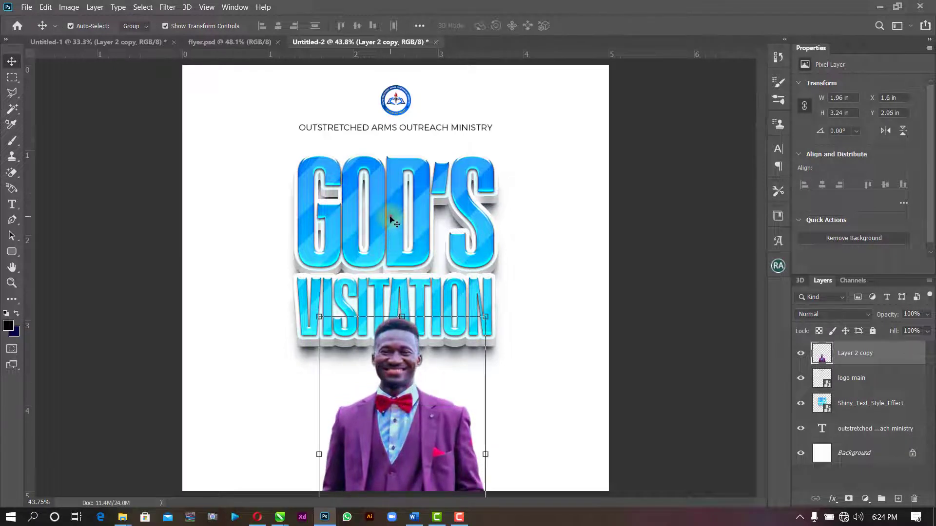
# Nudge the God's Visitation title up and slightly left to X 1.2 in, Y 0.93 in.
pyautogui.click(394, 222)
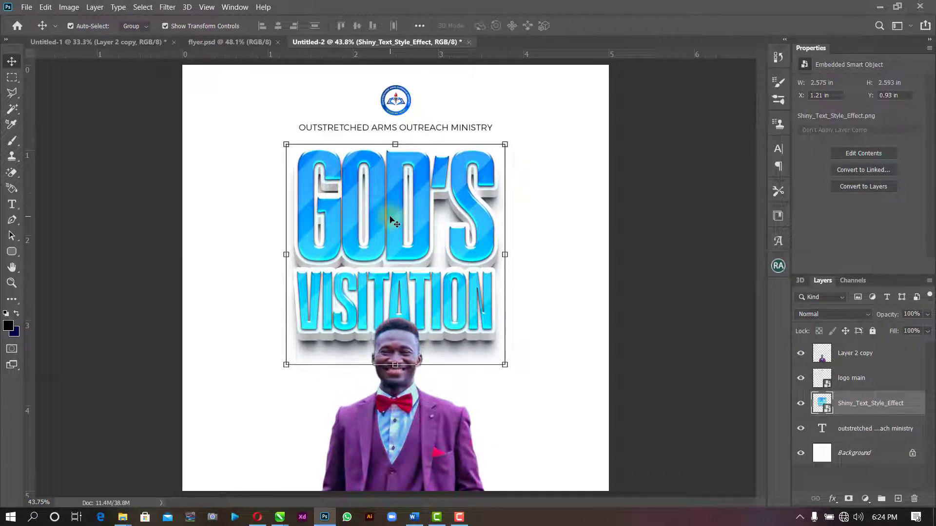
pyautogui.press('Down')
pyautogui.press('Down')
pyautogui.press('Down')
pyautogui.press('Down')
pyautogui.press('Down')
pyautogui.press('Down')
pyautogui.press('Down')
pyautogui.press('Down')
pyautogui.press('Left')
pyautogui.press('Left')
pyautogui.press('Left')
pyautogui.press('Left')
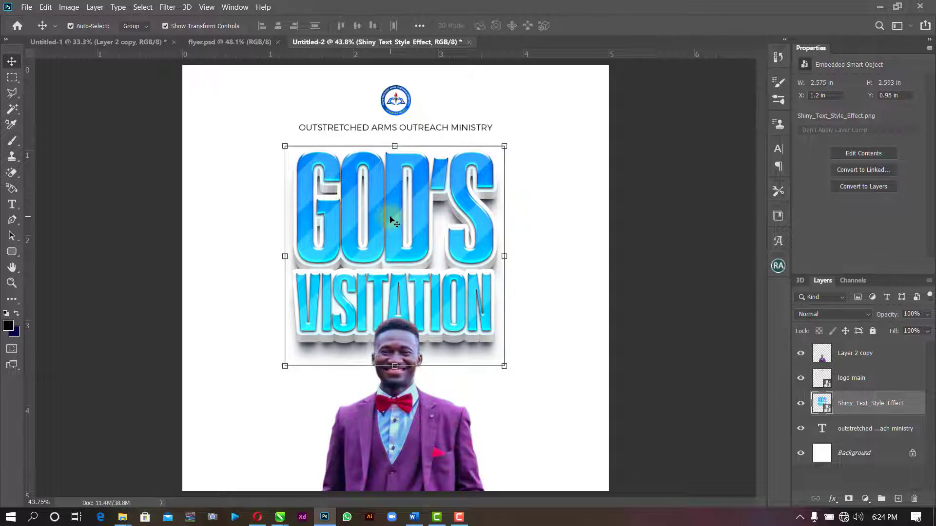
pyautogui.hotkey('ctrl', 'z')
pyautogui.click(575, 241)
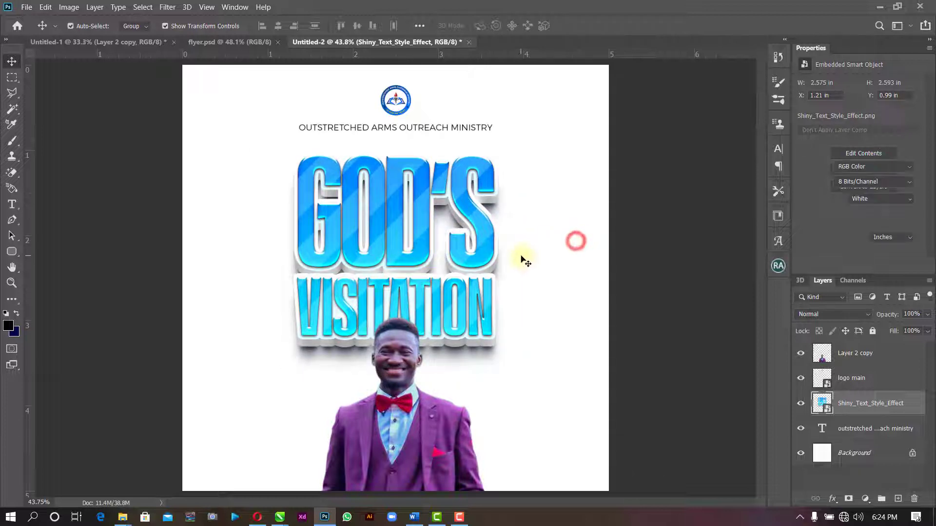
pyautogui.hotkey('ctrl', 'shift', 'z')
pyautogui.press('Up')
pyautogui.press('Up')
pyautogui.press('Up')
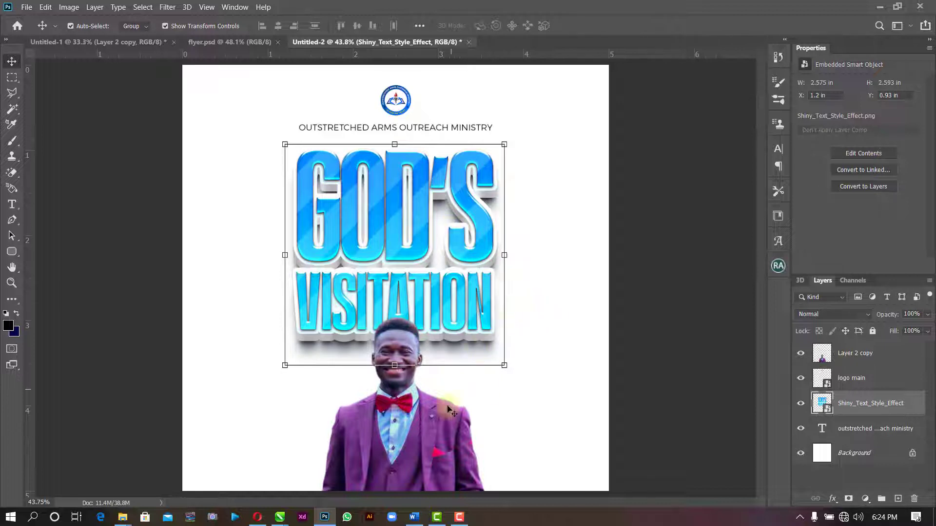
# Nudge the man's cutout slightly left and up to X 1.57 in, Y 2.94 in.
pyautogui.click(418, 436)
pyautogui.press('Left')
pyautogui.press('Left')
pyautogui.press('Left')
pyautogui.press('Left')
pyautogui.press('Left')
pyautogui.press('Left')
pyautogui.press('Left')
pyautogui.press('Left')
pyautogui.press('Left')
pyautogui.press('Left')
pyautogui.press('Left')
pyautogui.press('Left')
pyautogui.press('Left')
pyautogui.press('Left')
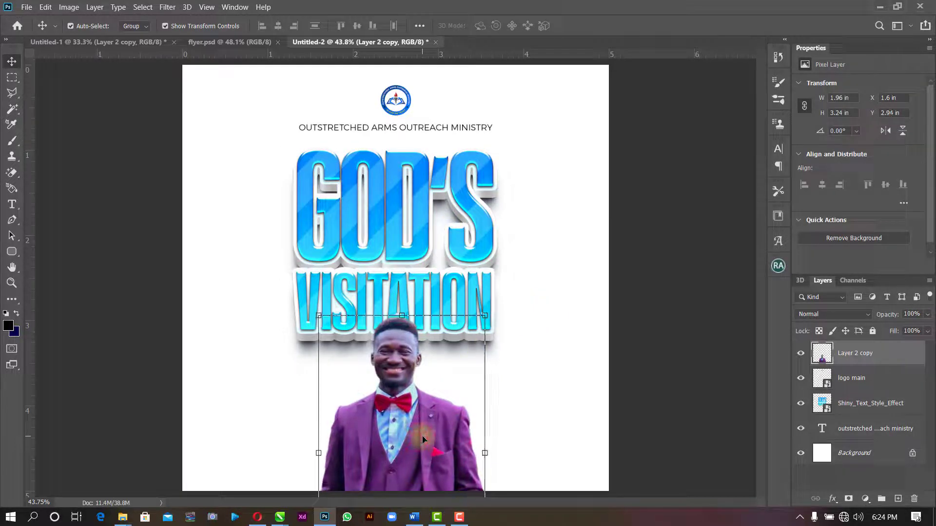
pyautogui.press('Up')
pyautogui.press('Up')
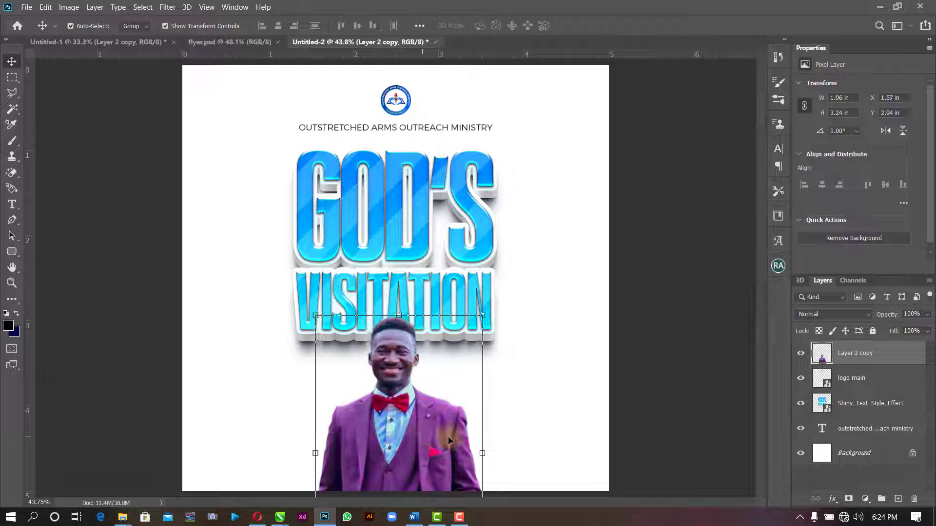
pyautogui.click(565, 300)
# Switch to the Word document and copy the line "Hebrew 12:22".
pyautogui.moveTo(419, 520)
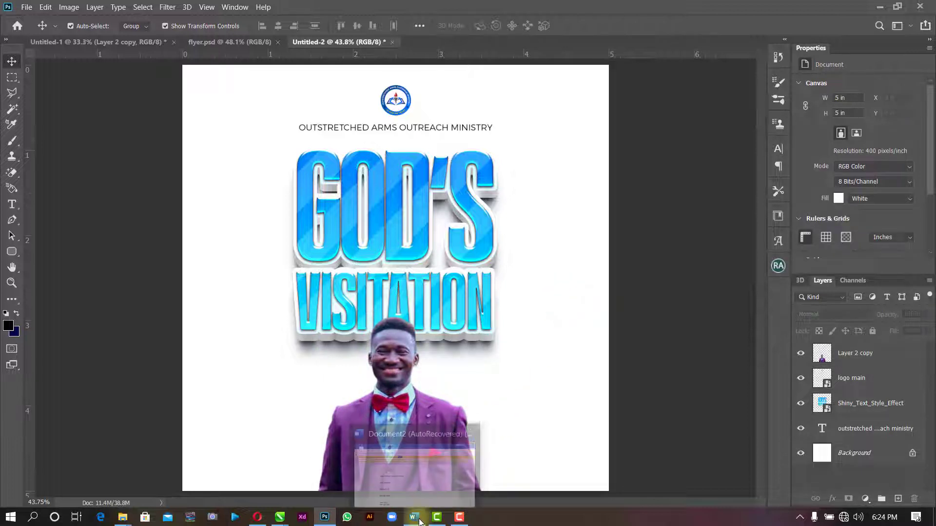
pyautogui.click(415, 496)
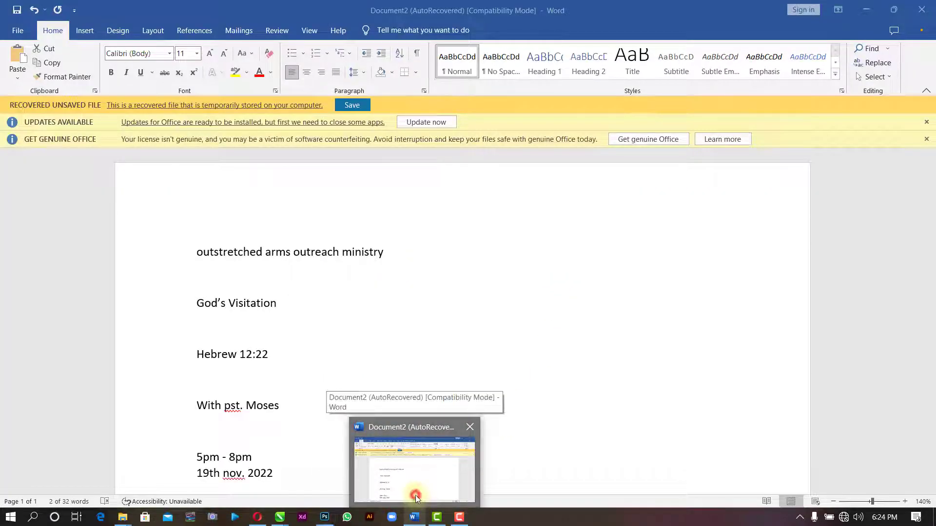
pyautogui.moveTo(282, 355); pyautogui.dragTo(192, 356)
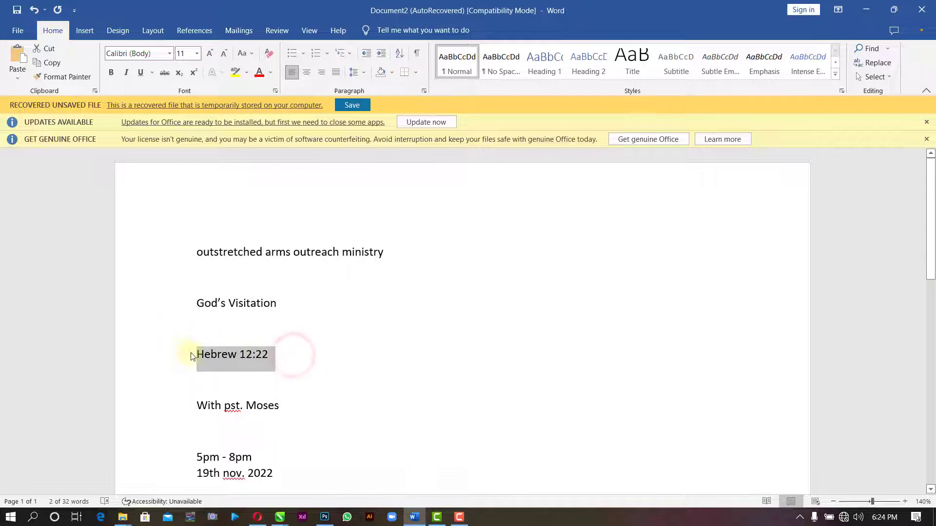
# Switch back to Photoshop and add the horizontal text "Hebrew 12:22" on the blank area beside the man.
pyautogui.click(325, 517)
pyautogui.click(11, 206)
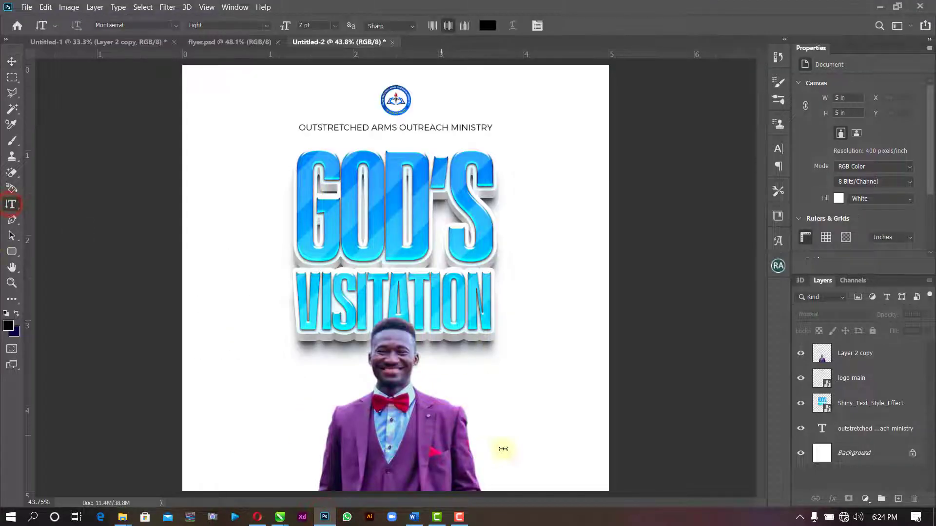
pyautogui.rightClick(13, 205)
pyautogui.click(46, 204)
pyautogui.click(231, 363)
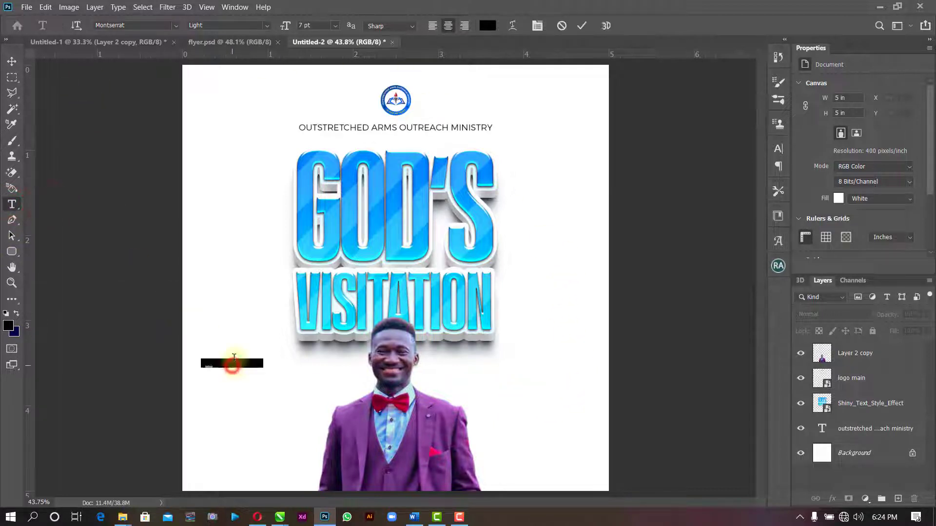
pyautogui.write('Hebrew 12:22')
pyautogui.click(582, 26)
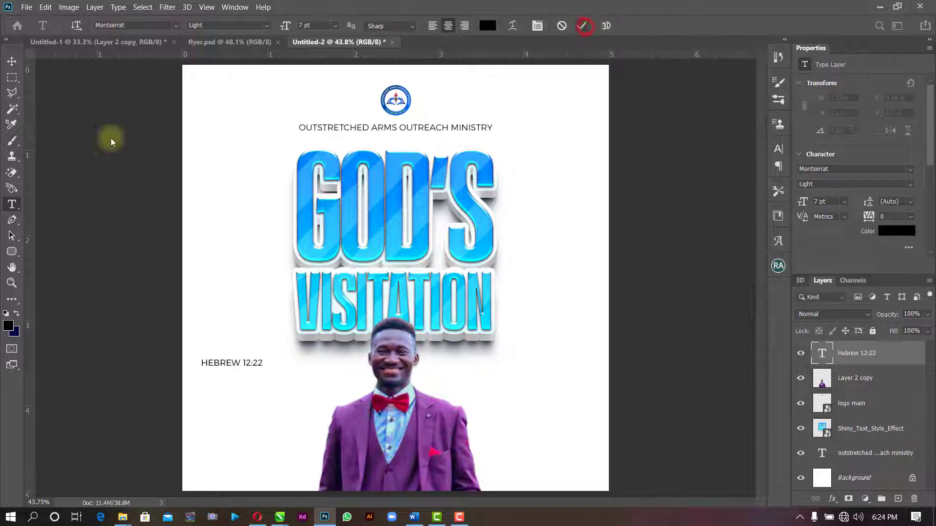
# Move the "Hebrew 12:22" text under the end of the word VISITATION, right-aligned with the title, and set its weight to Bold.
pyautogui.click(12, 61)
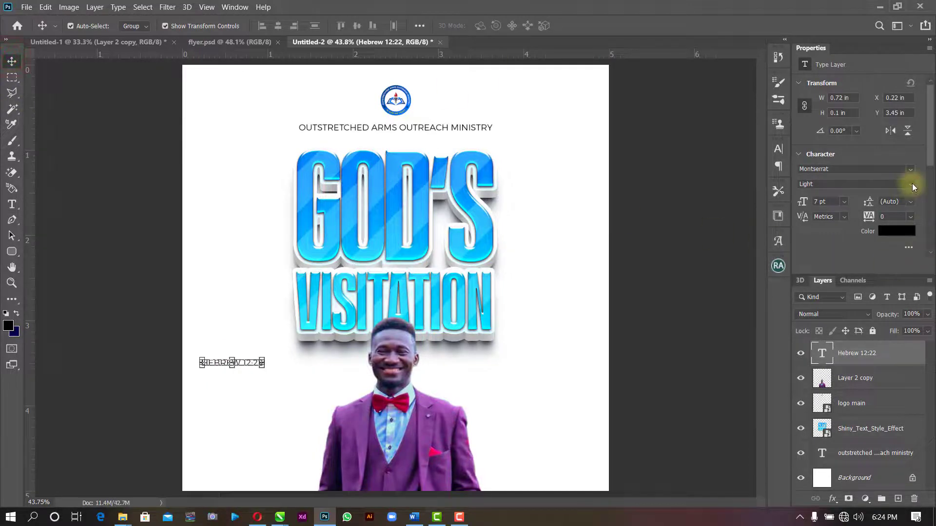
pyautogui.moveTo(238, 362); pyautogui.dragTo(466, 351)
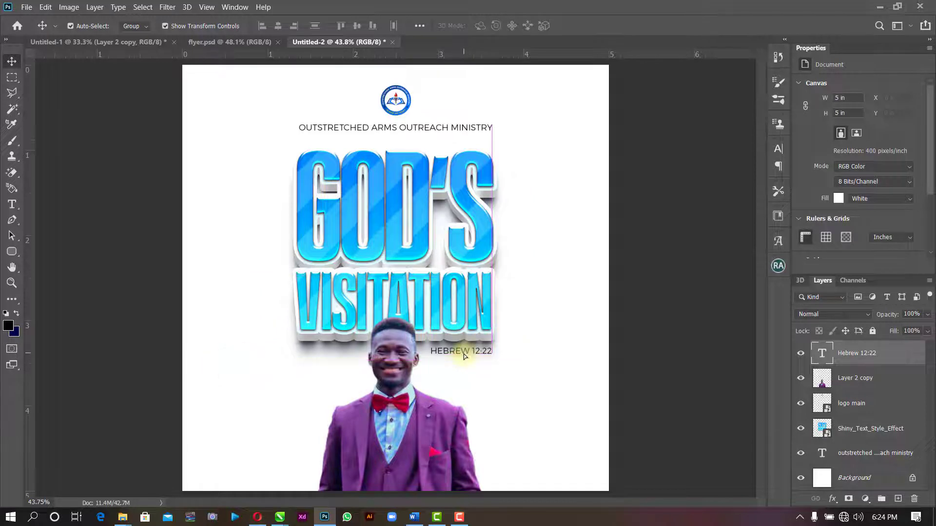
pyautogui.click(911, 192)
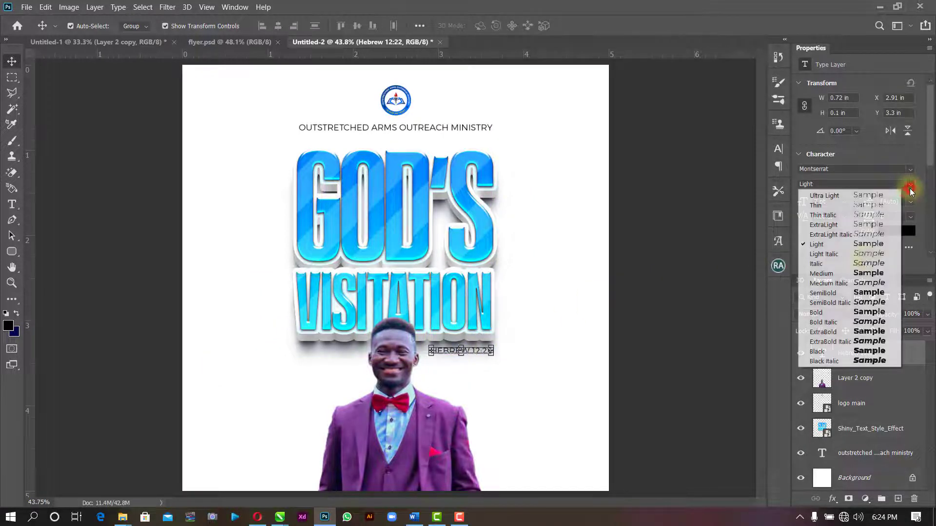
pyautogui.click(835, 313)
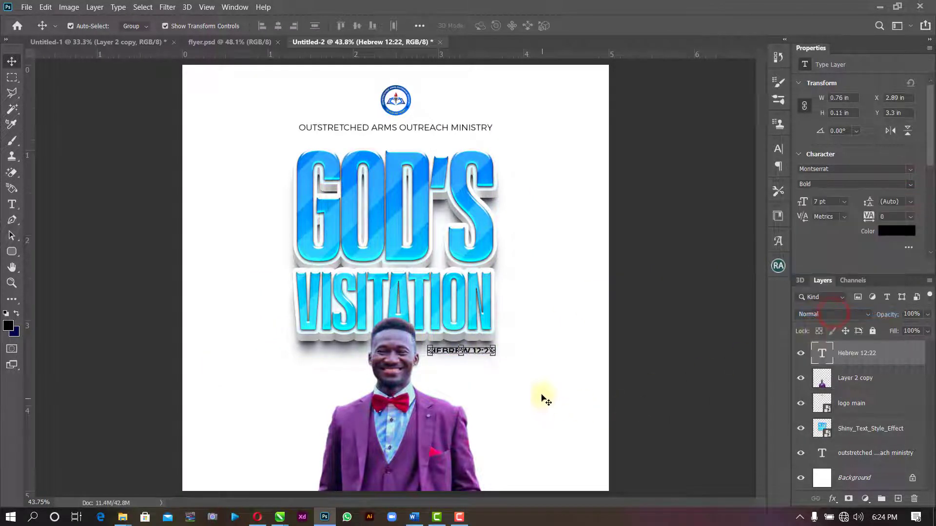
pyautogui.moveTo(495, 356); pyautogui.dragTo(495, 360)
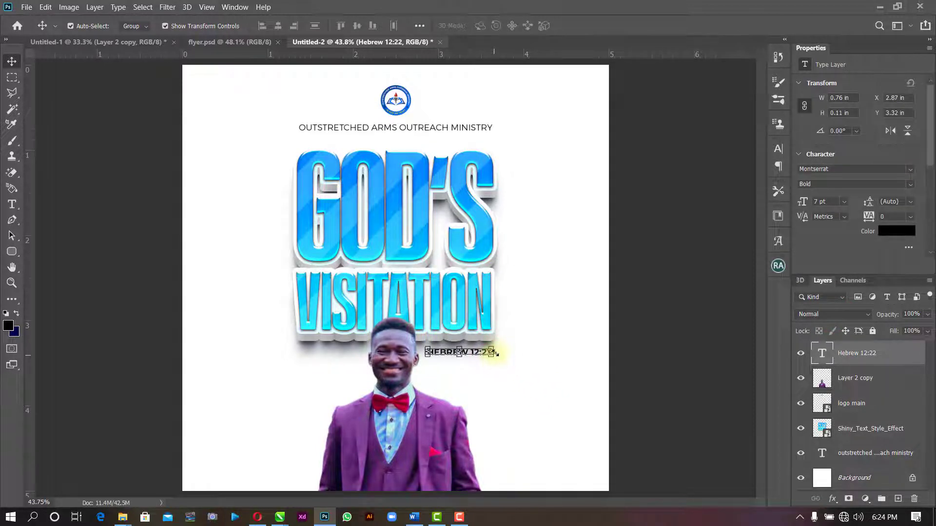
pyautogui.click(555, 285)
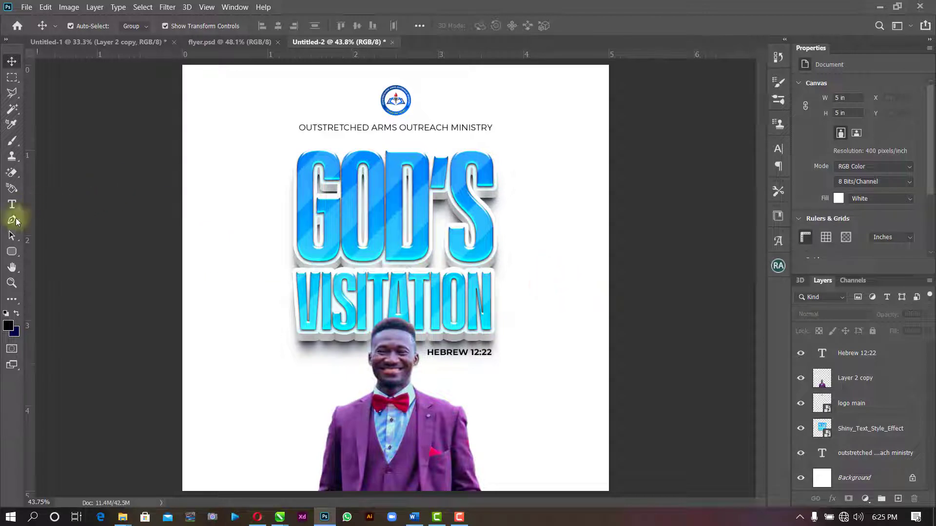
# Draw a black rectangle about 1420 by 246 px across the man's lower torso with the Rectangle tool.
pyautogui.rightClick(11, 253)
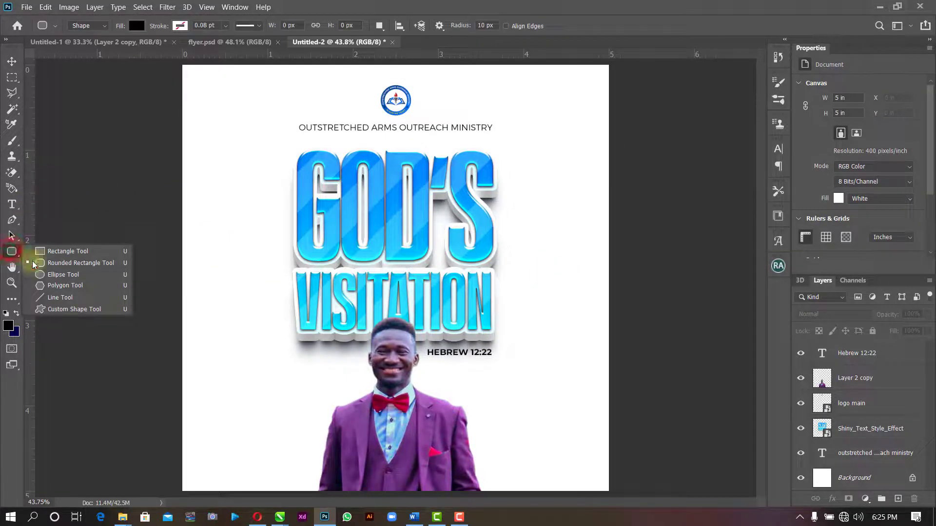
pyautogui.click(62, 248)
pyautogui.moveTo(267, 424); pyautogui.dragTo(508, 453)
pyautogui.click(11, 61)
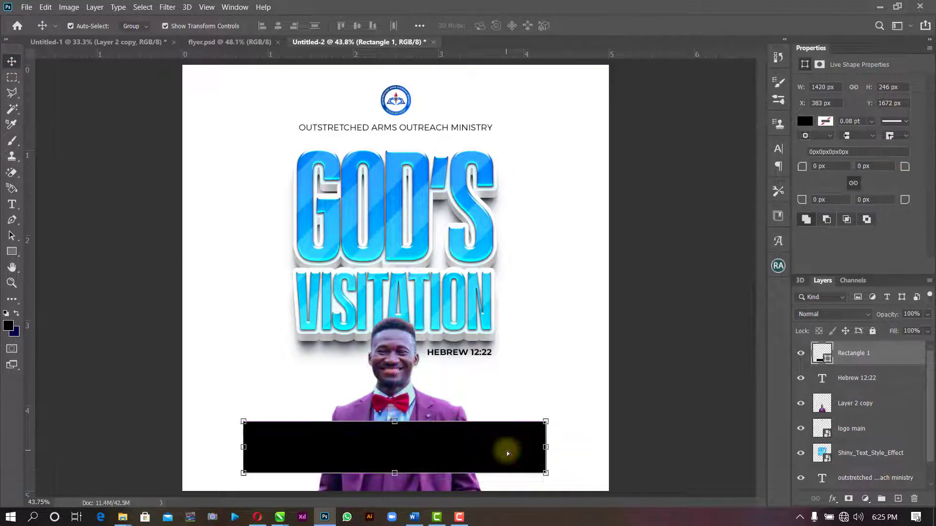
# Nudge the black rectangle down the man's torso to Y 1694 px.
pyautogui.press('Down')
pyautogui.press('Down')
pyautogui.press('Down')
pyautogui.press('Down')
pyautogui.press('Down')
pyautogui.press('Down')
pyautogui.press('Down')
pyautogui.press('Down')
pyautogui.press('Down')
pyautogui.press('Down')
pyautogui.press('Down')
pyautogui.press('Down')
pyautogui.press('Down')
pyautogui.press('Down')
pyautogui.press('Down')
pyautogui.press('Down')
pyautogui.press('Down')
pyautogui.press('Down')
pyautogui.press('Down')
pyautogui.press('Down')
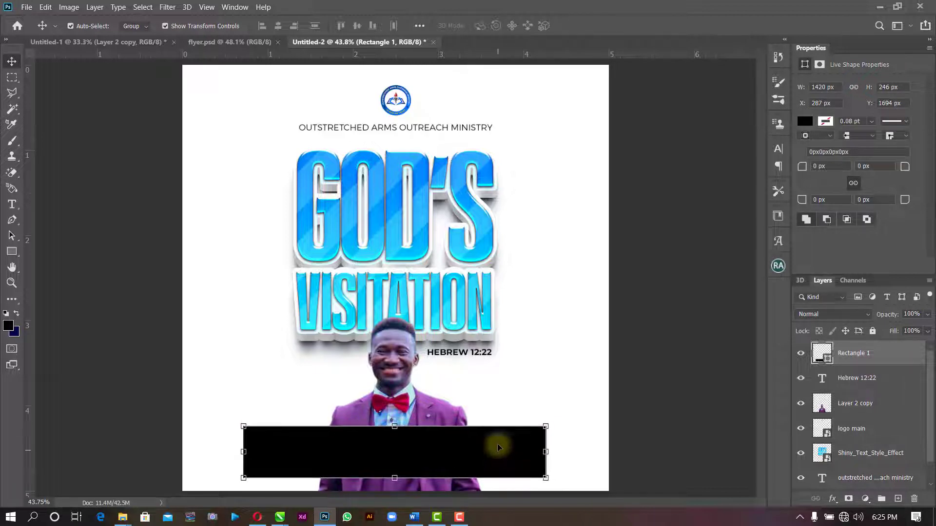
# Nudge the God's Visitation title and the man's cutout up together, and raise the "Hebrew 12:22" text to follow them.
pyautogui.click(404, 212)
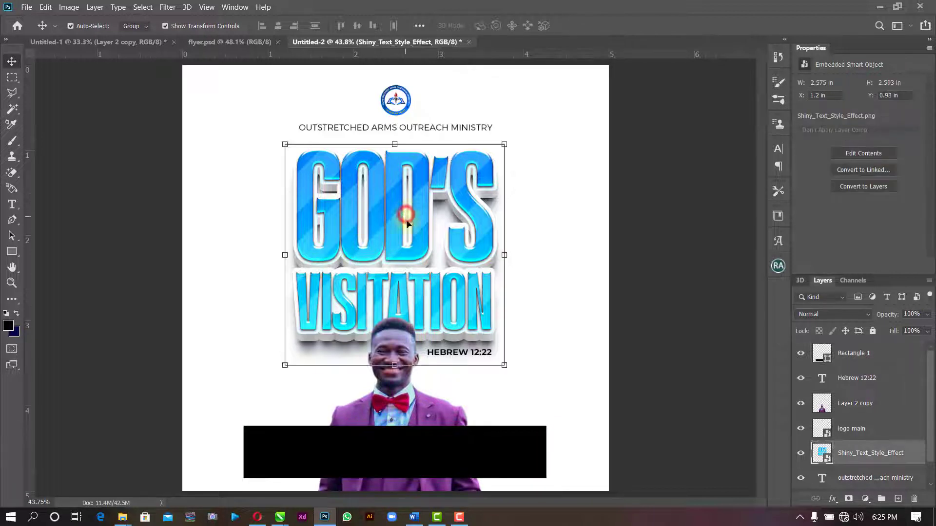
pyautogui.keyDown('shift'); pyautogui.click(414, 411); pyautogui.keyUp('shift')
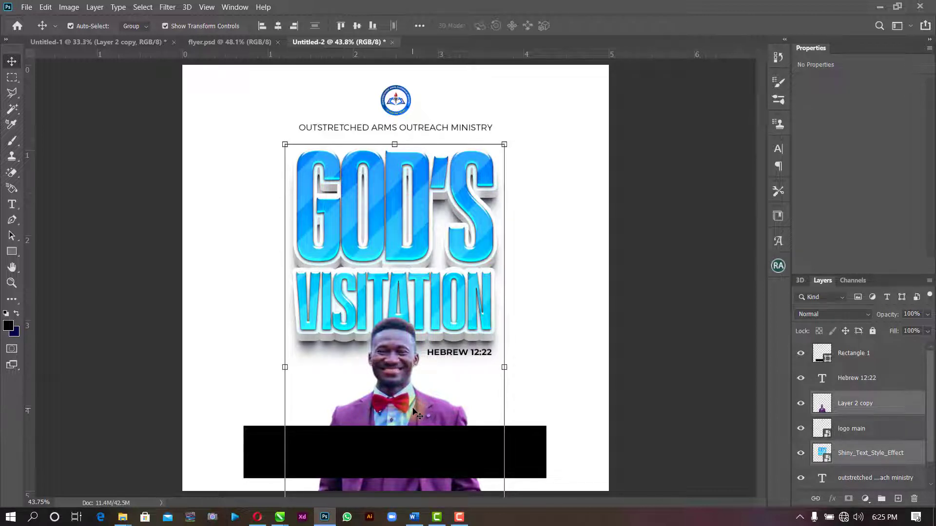
pyautogui.press('Up')
pyautogui.press('Up')
pyautogui.press('Up')
pyautogui.press('Up')
pyautogui.press('Up')
pyautogui.press('Up')
pyautogui.press('Up')
pyautogui.press('Up')
pyautogui.press('Up')
pyautogui.press('Up')
pyautogui.press('Up')
pyautogui.press('Up')
pyautogui.press('Up')
pyautogui.press('Up')
pyautogui.press('Up')
pyautogui.press('Up')
pyautogui.press('Up')
pyautogui.press('Up')
pyautogui.press('Up')
pyautogui.press('Up')
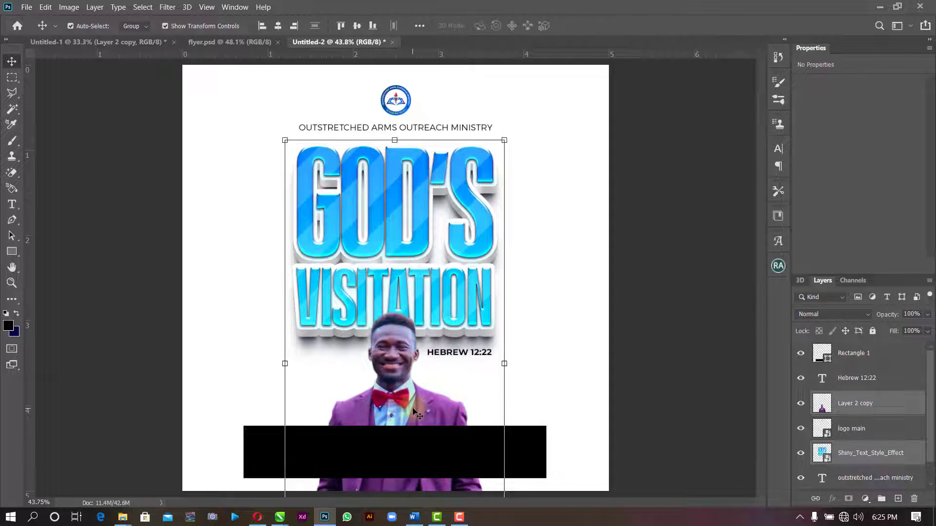
pyautogui.press('Up')
pyautogui.press('Up')
pyautogui.press('Up')
pyautogui.press('Up')
pyautogui.press('Up')
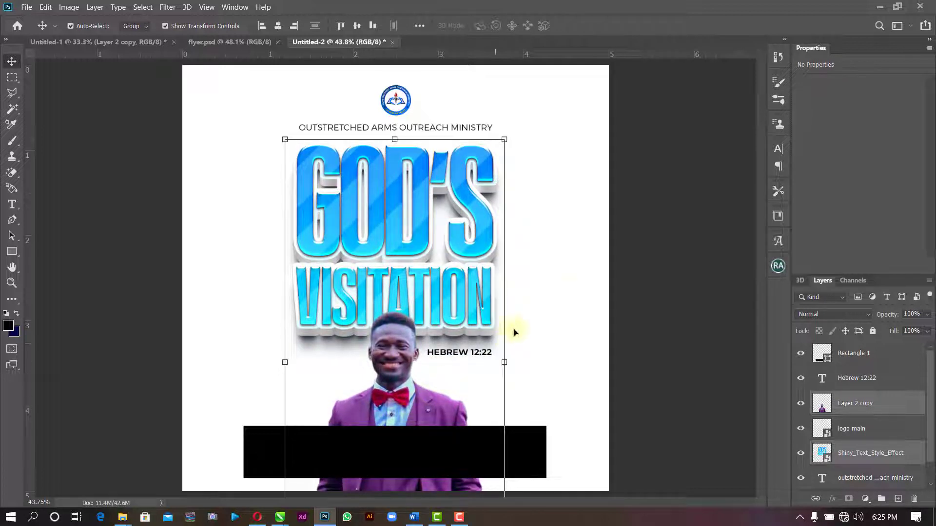
pyautogui.click(570, 290)
pyautogui.click(482, 355)
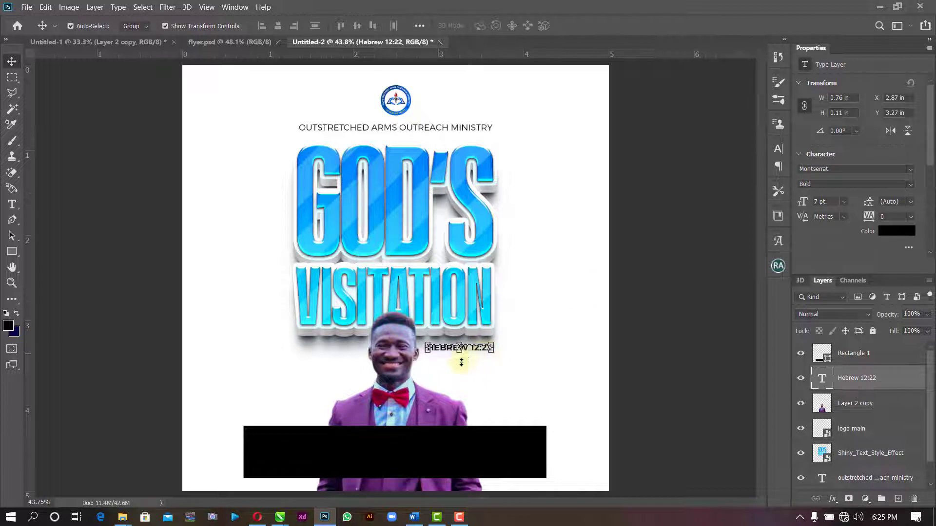
# Change the fill of the black rectangle over the man's torso to white.
pyautogui.click(503, 457)
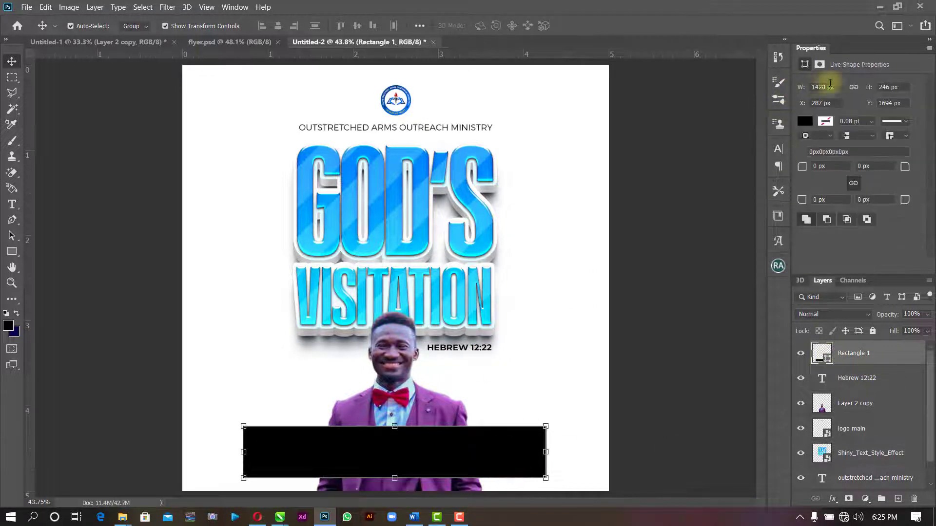
pyautogui.click(804, 121)
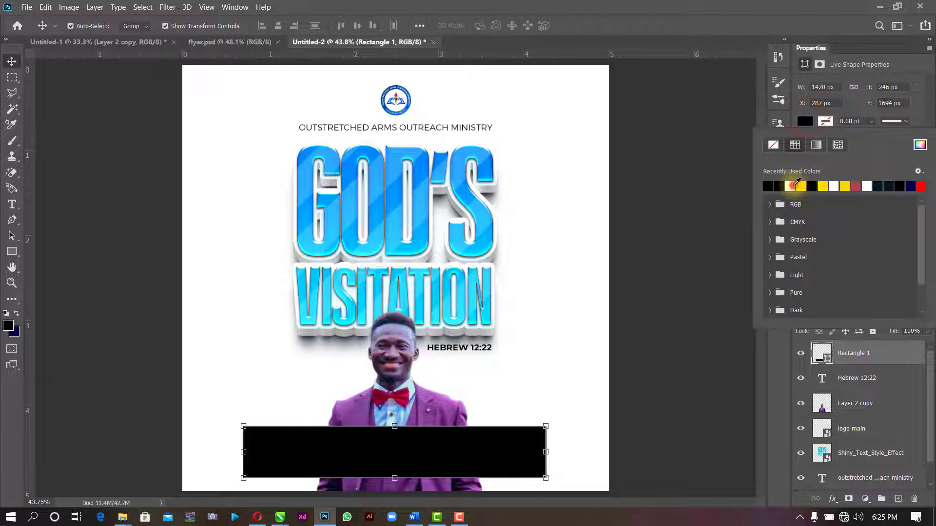
pyautogui.click(791, 186)
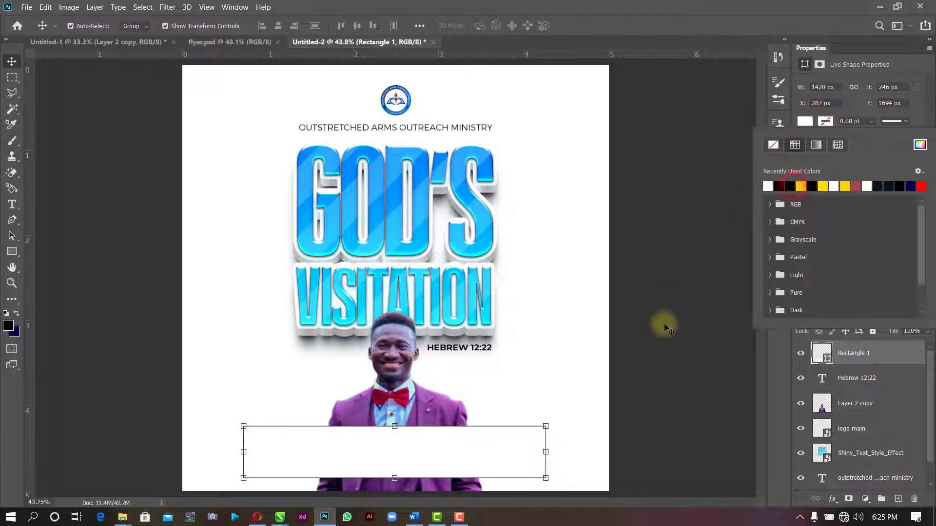
pyautogui.click(550, 299)
# Give the white rectangle over the man's torso a thin black stroke.
pyautogui.click(445, 455)
pyautogui.scroll(1, 416, 466)
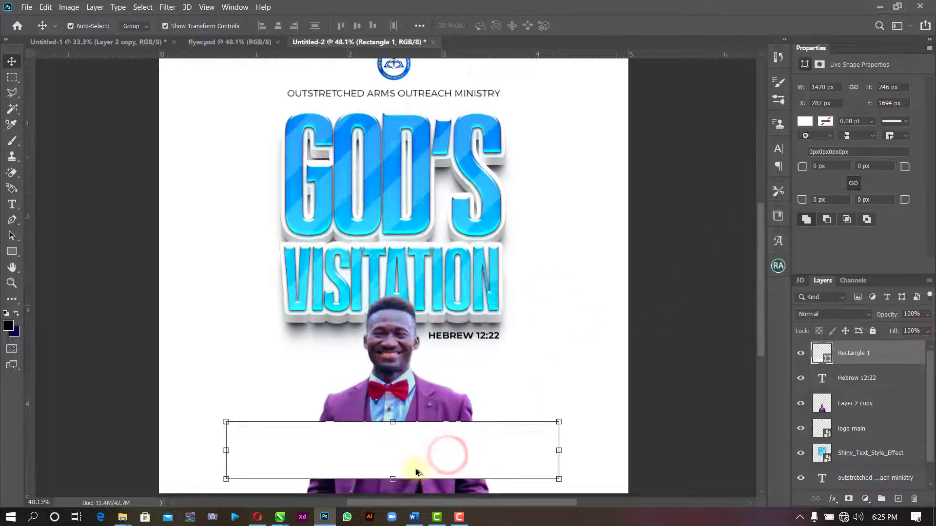
pyautogui.scroll(3, 415, 469)
pyautogui.scroll(-1, 654, 302)
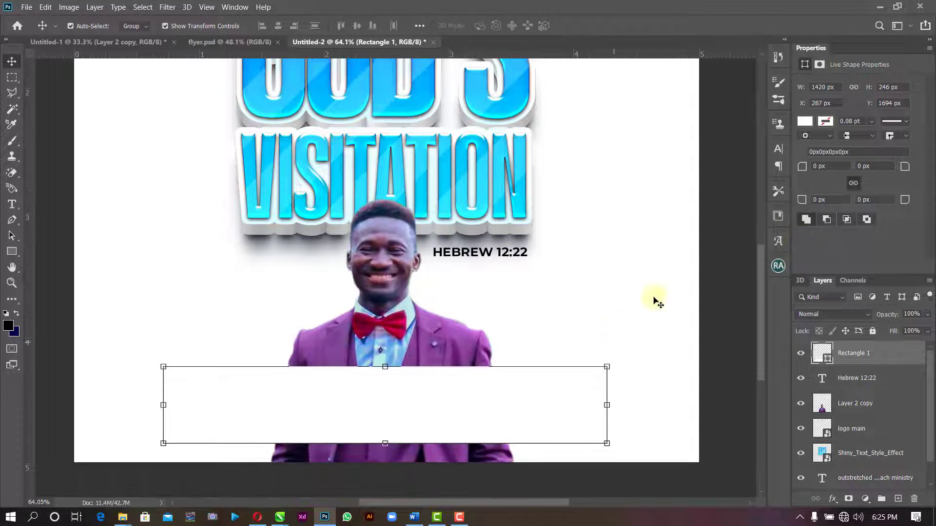
pyautogui.click(826, 122)
pyautogui.click(812, 186)
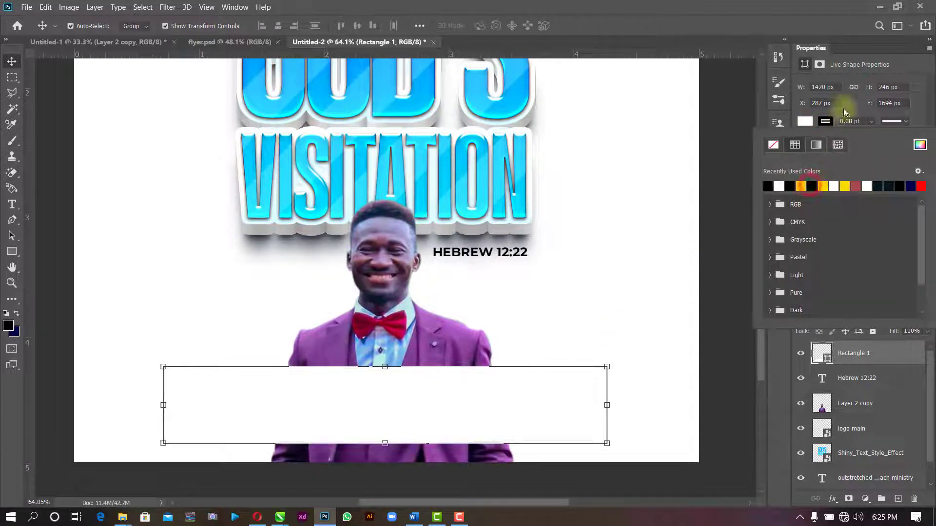
pyautogui.click(618, 188)
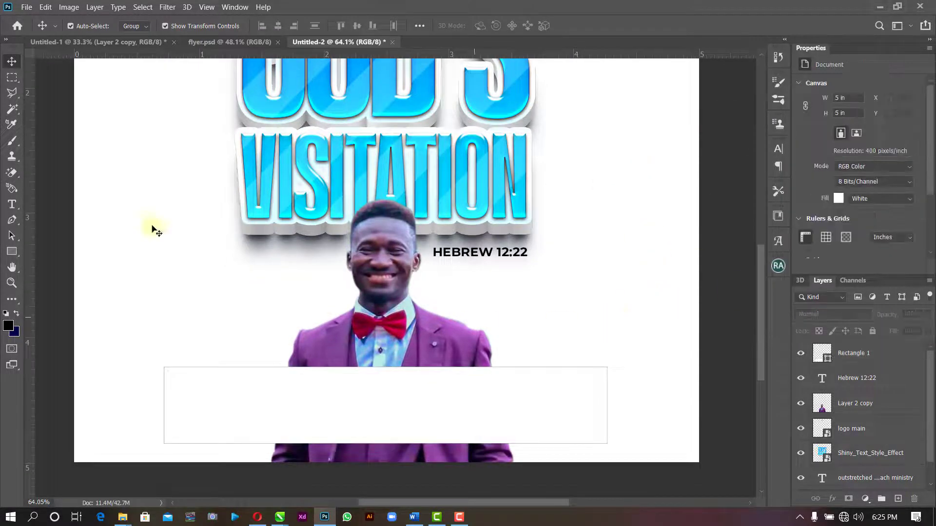
# Switch to the Word document and copy the lines "5pm - 8pm" and "19th nov. 2022".
pyautogui.click(414, 516)
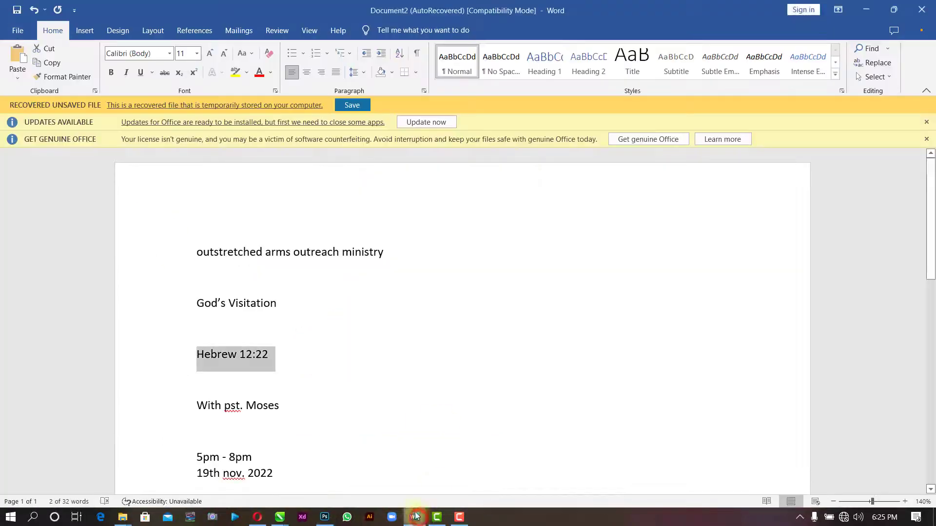
pyautogui.scroll(-3, 272, 386)
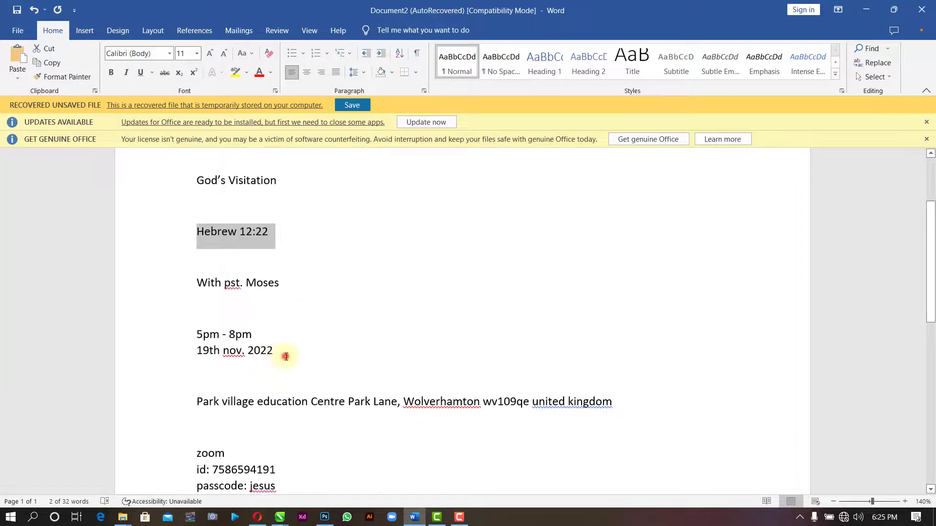
pyautogui.moveTo(286, 356); pyautogui.dragTo(195, 333)
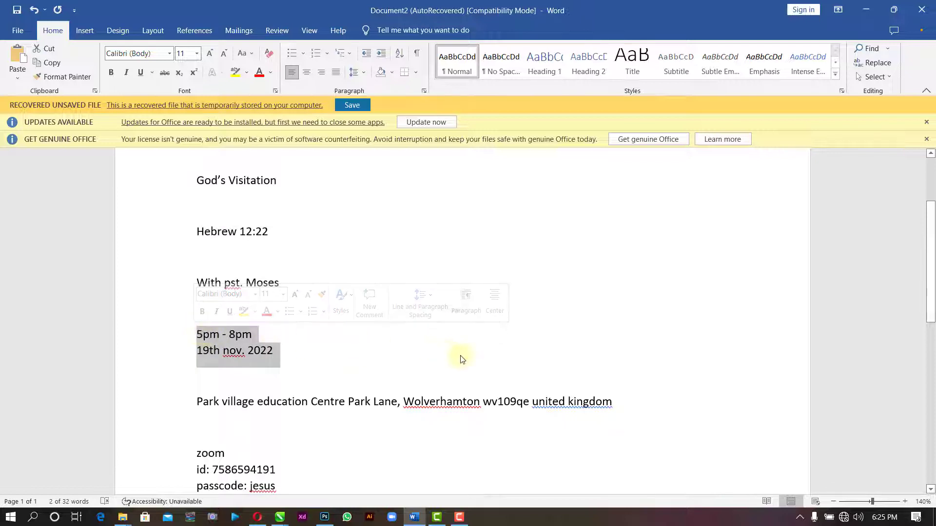
# Switch back to Photoshop and add the copied time and date as horizontal text on the blank area left of the man.
pyautogui.hotkey('alt', 'Tab')
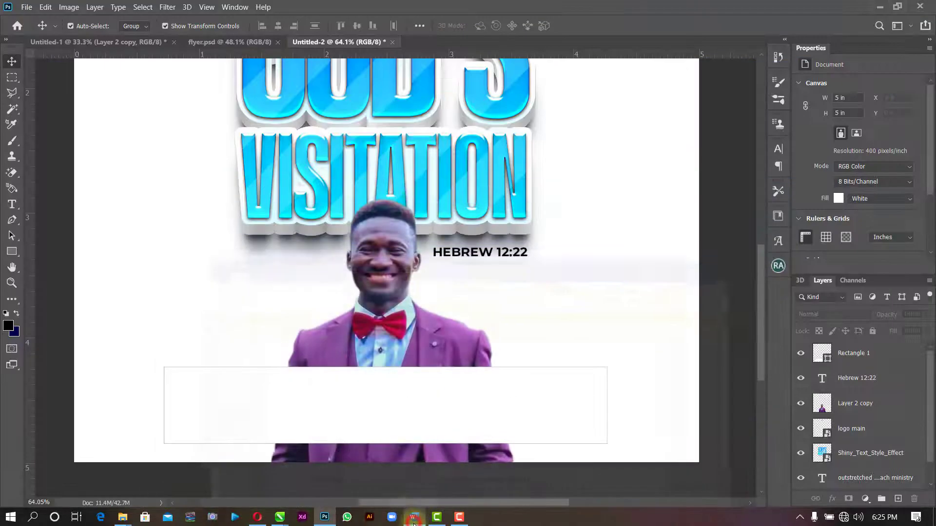
pyautogui.click(9, 206)
pyautogui.click(136, 299)
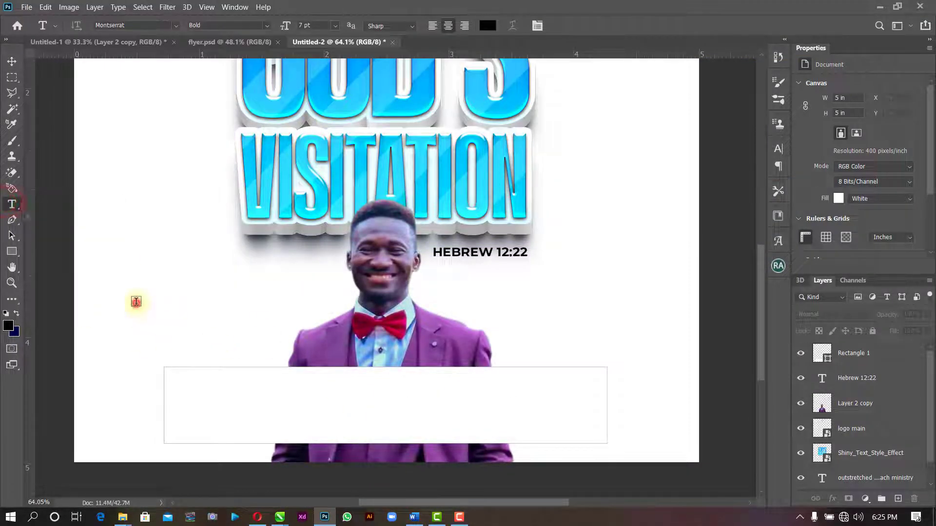
pyautogui.hotkey('ctrl', 'v')
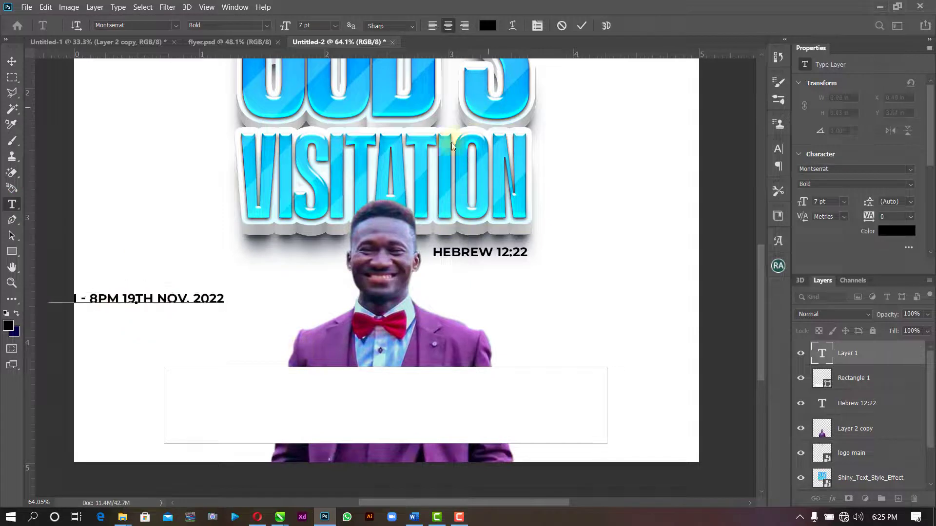
pyautogui.click(580, 25)
pyautogui.click(12, 61)
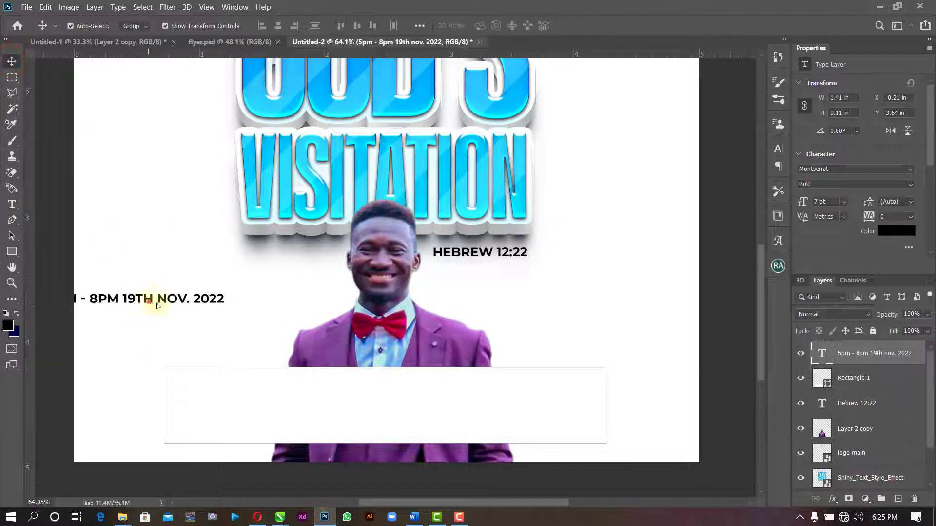
# Move the time and date text fully onto the canvas, break it into two lines before "19th", and left-align it.
pyautogui.moveTo(157, 301); pyautogui.dragTo(244, 310)
pyautogui.press('t')
pyautogui.click(212, 306)
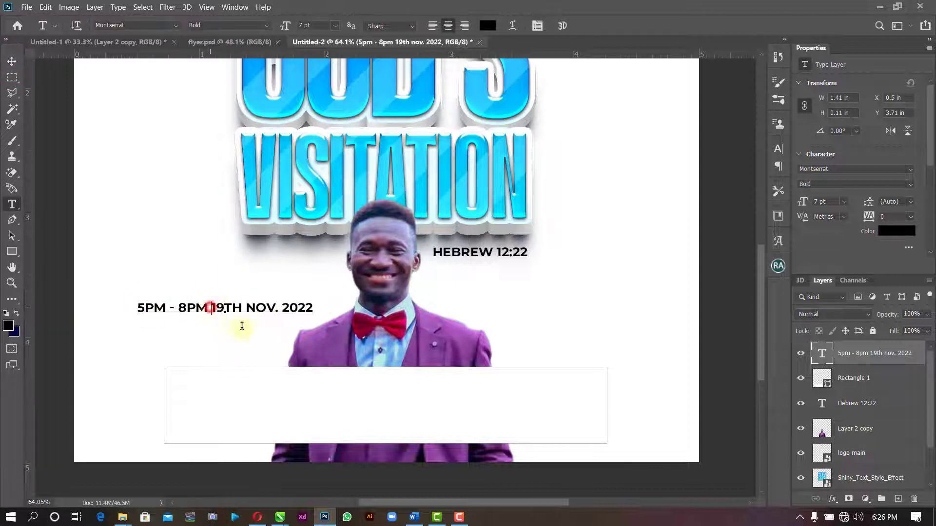
pyautogui.press('Return')
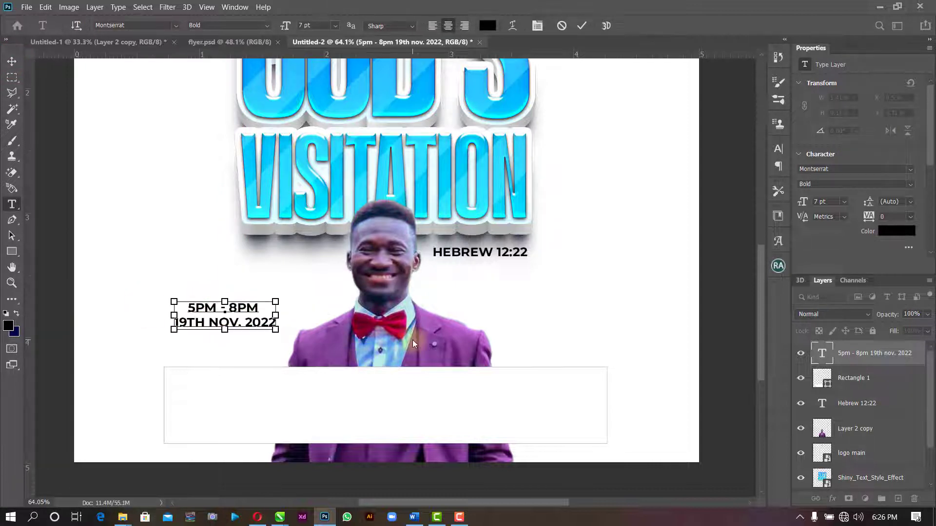
pyautogui.hotkey('ctrl', 'a')
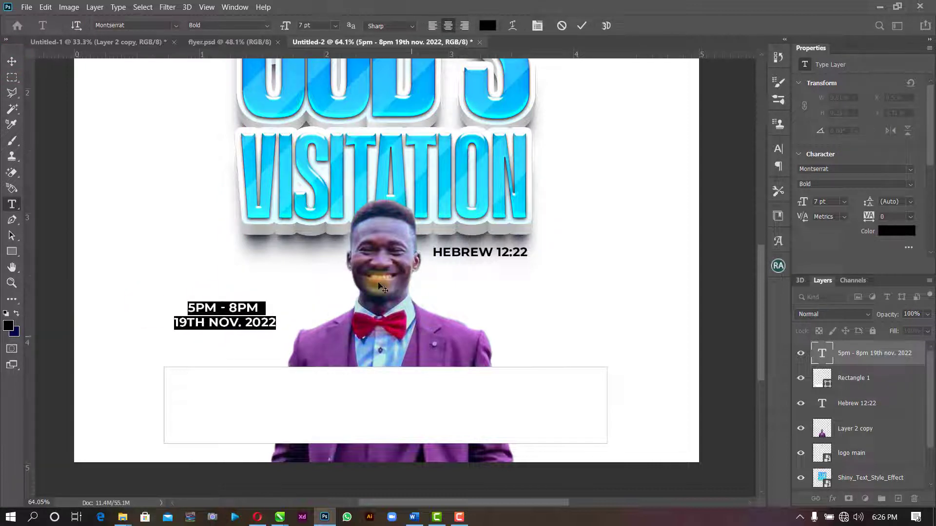
pyautogui.click(429, 27)
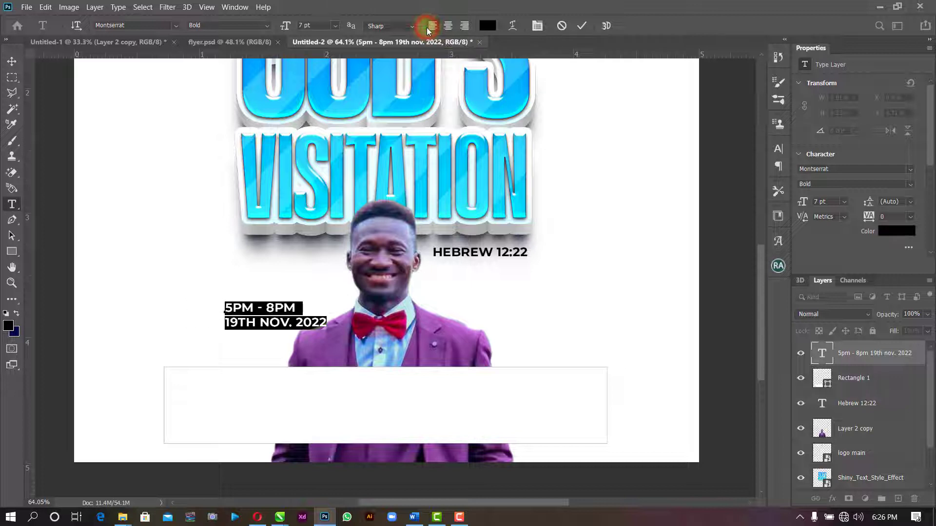
pyautogui.click(580, 27)
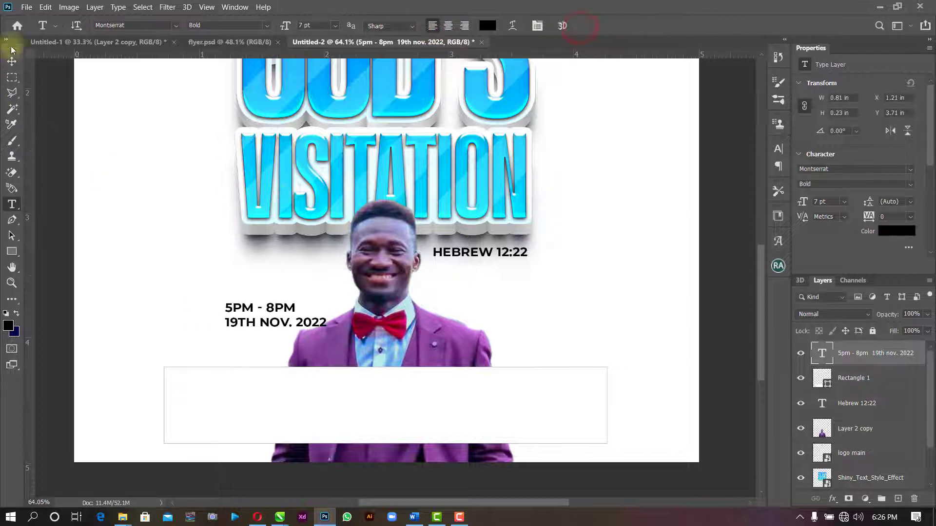
# Move the time and date text into the left end of the white bar and set its font size to 6.5 pt.
pyautogui.click(12, 61)
pyautogui.moveTo(280, 316); pyautogui.dragTo(248, 400)
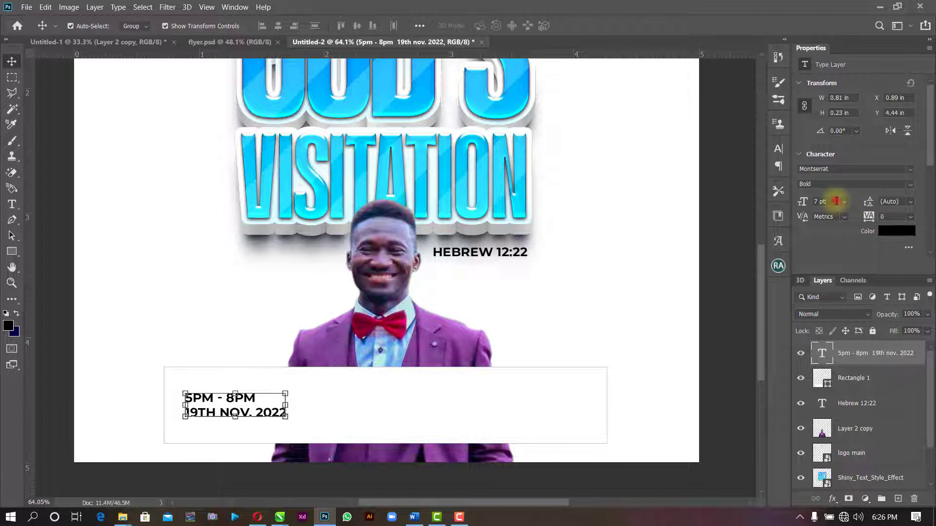
pyautogui.moveTo(836, 201); pyautogui.dragTo(795, 203)
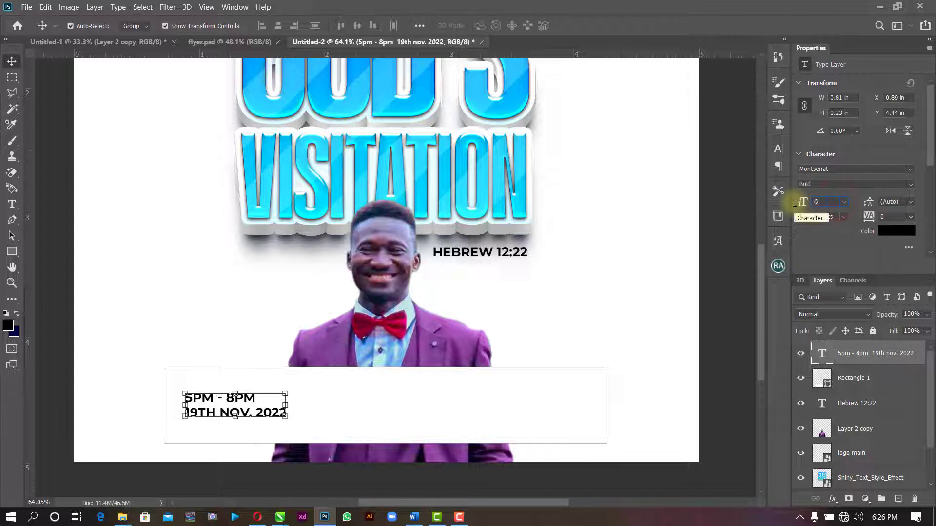
pyautogui.write('6.5')
pyautogui.press('Return')
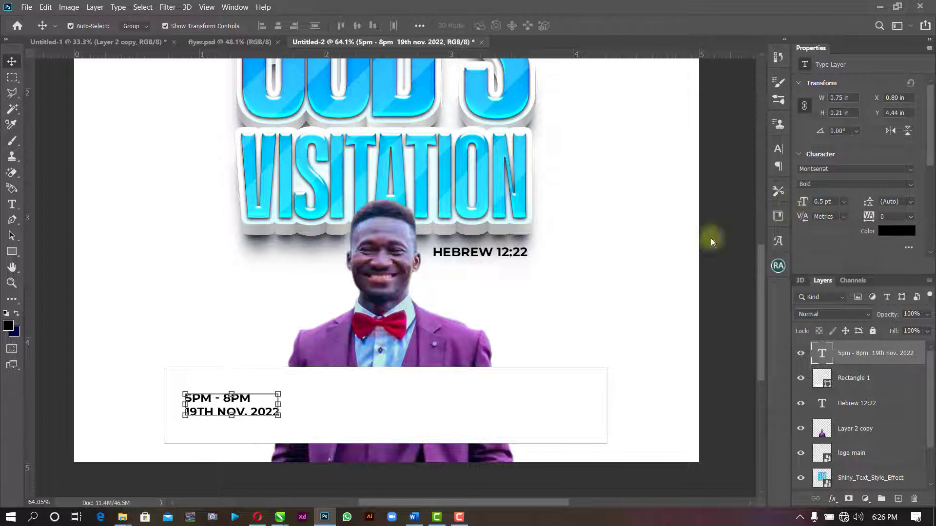
# Set the time and date text's weight to Medium and shift it slightly down and left inside the bar.
pyautogui.click(909, 184)
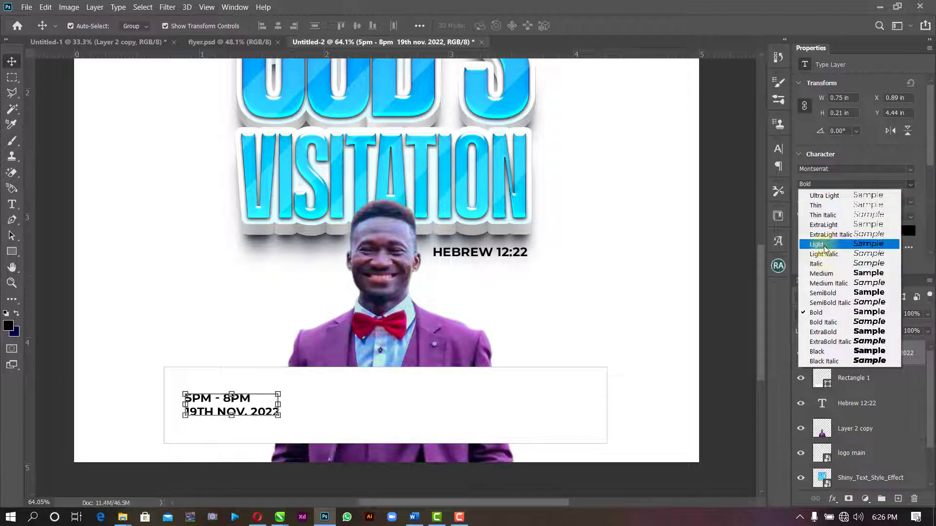
pyautogui.click(824, 274)
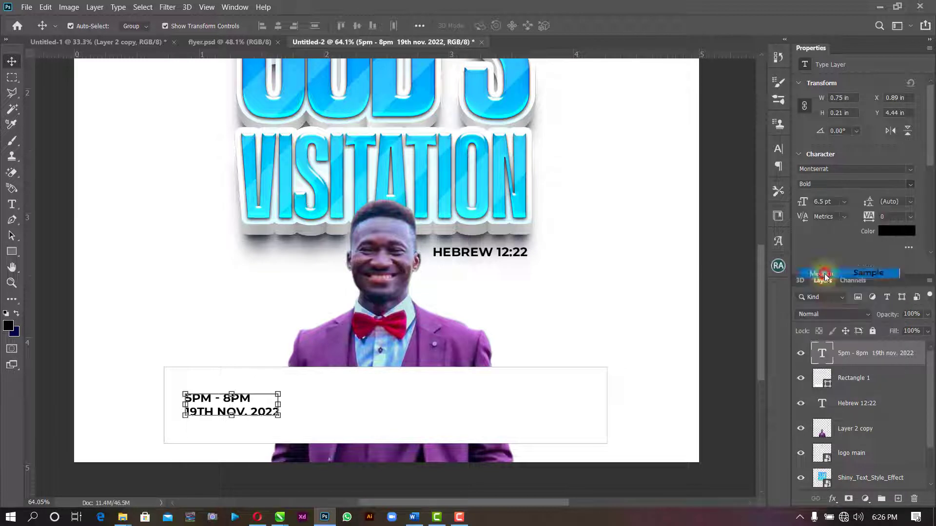
pyautogui.click(598, 291)
pyautogui.click(238, 416)
pyautogui.moveTo(237, 416); pyautogui.dragTo(234, 418)
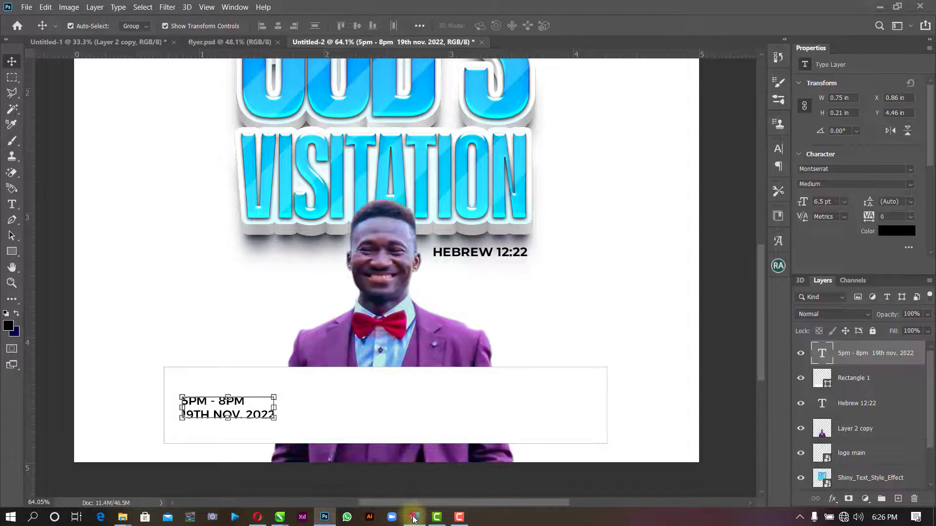
# Switch to the Word document and copy the venue address line.
pyautogui.click(413, 517)
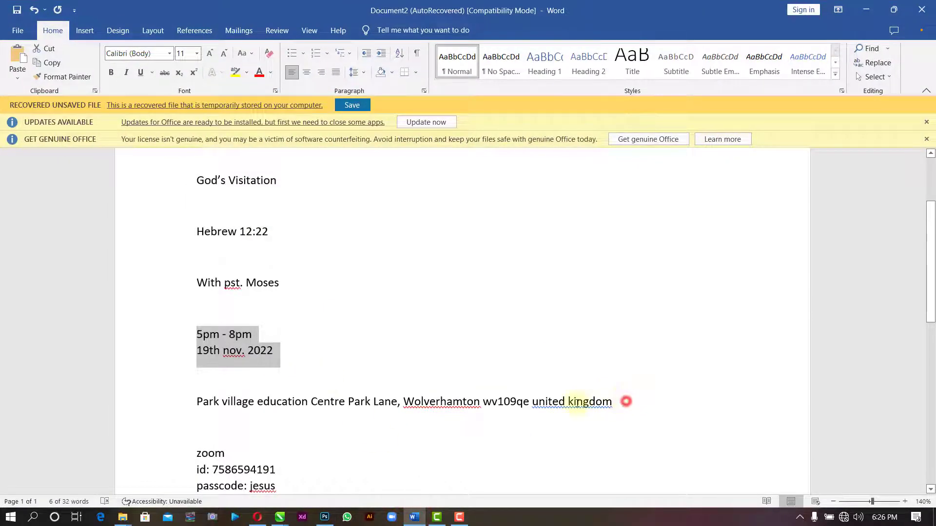
pyautogui.moveTo(626, 401); pyautogui.dragTo(197, 401)
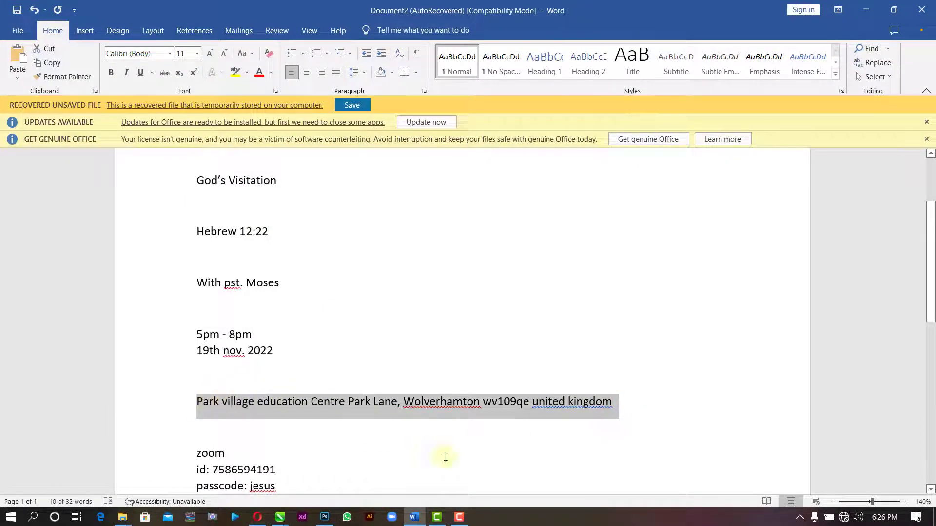
# Switch back to Photoshop and paste the copied venue address as a new text line above the white bar.
pyautogui.click(324, 517)
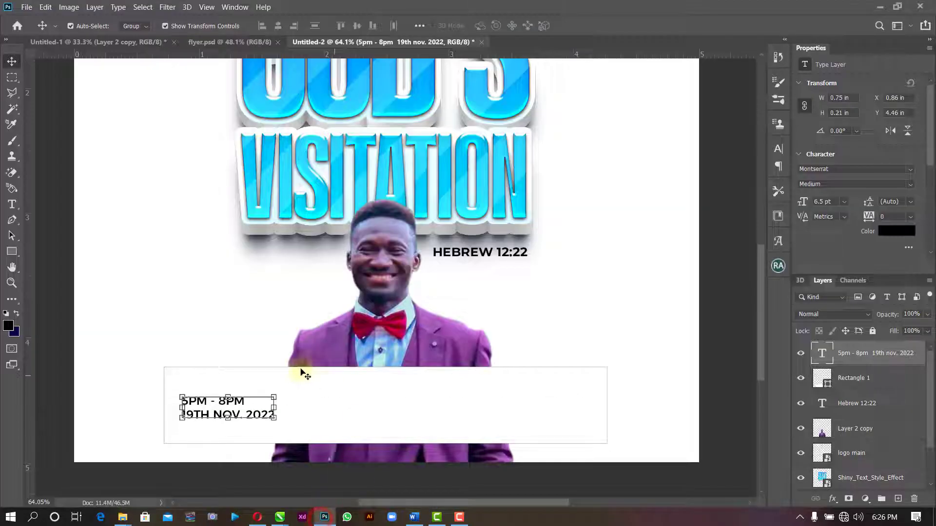
pyautogui.press('t')
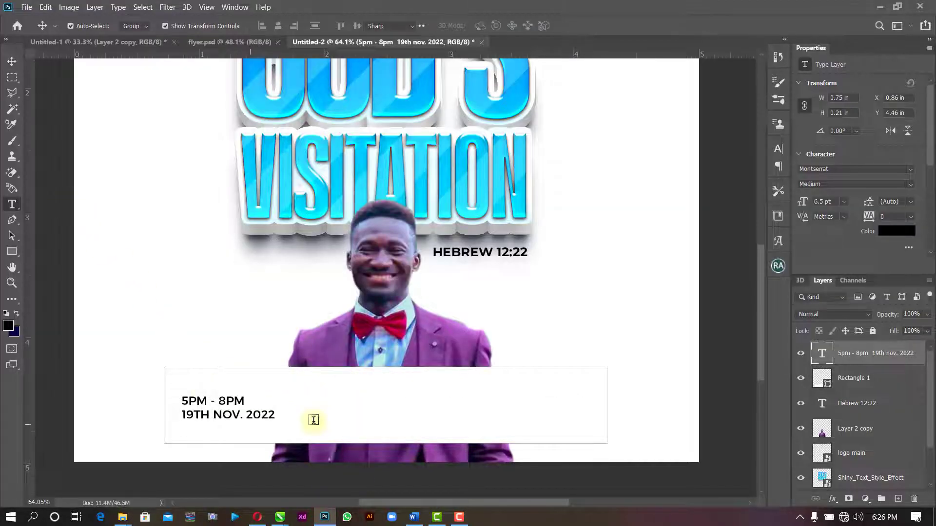
pyautogui.click(142, 297)
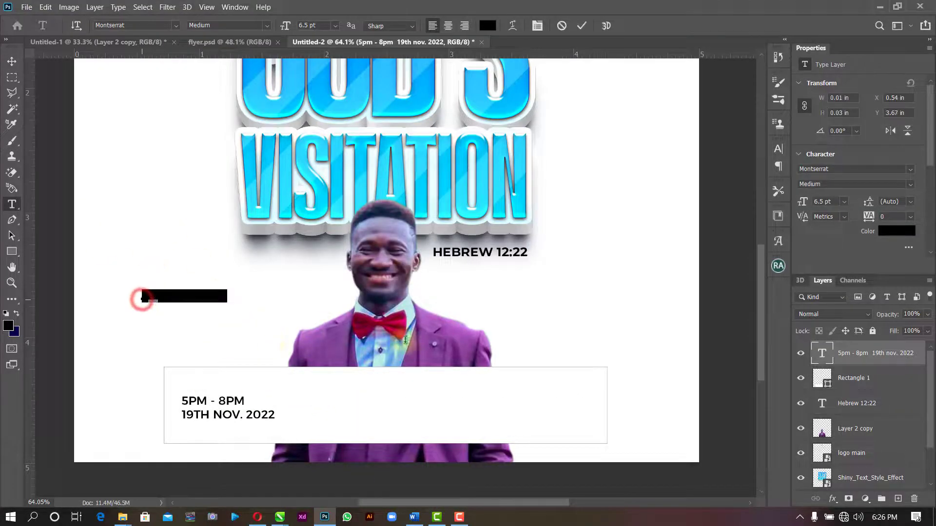
pyautogui.write('PARK VILLAGE EDUCATION CENTRE PARK LANE, WOLVERHAMTON WV109QE UNITED KINGDOM')
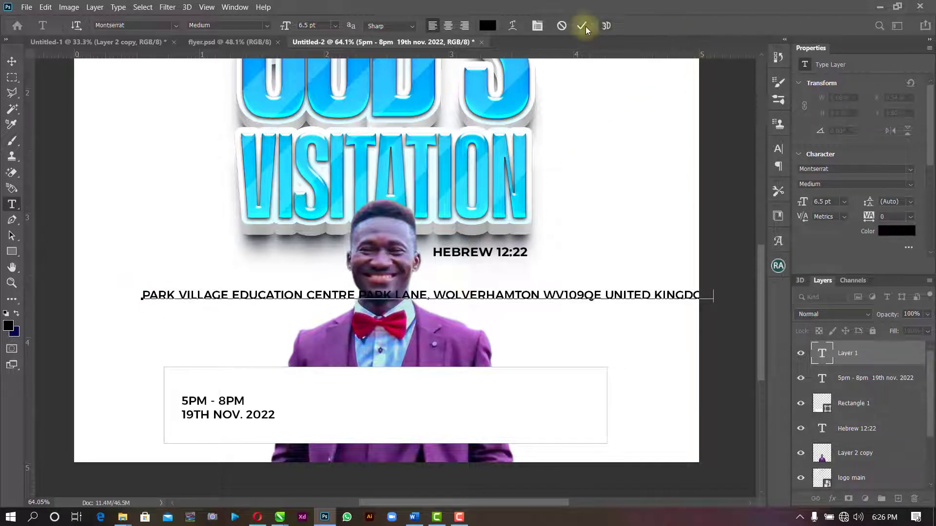
pyautogui.click(581, 25)
pyautogui.click(12, 60)
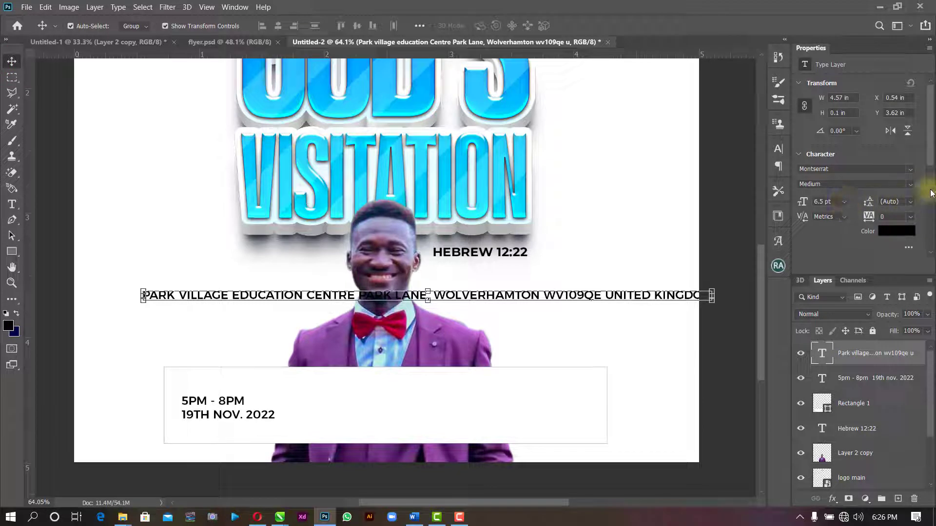
pyautogui.click(200, 260)
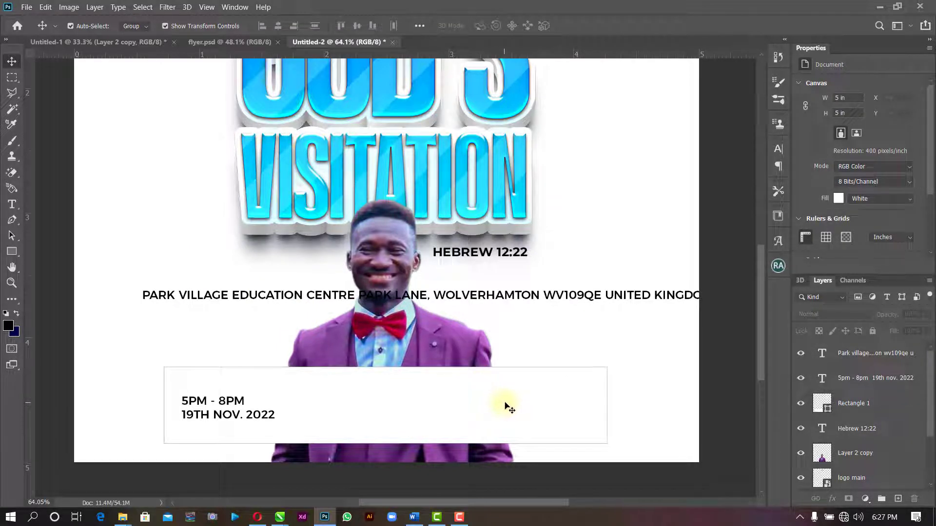
# Break the venue address into four lines, after "Education", after the comma and after the postcode.
pyautogui.press('t')
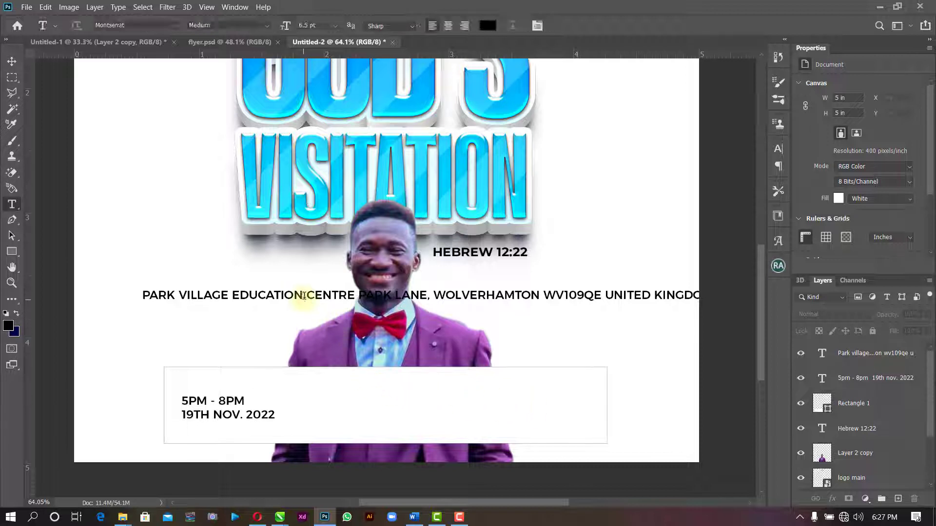
pyautogui.click(307, 296)
pyautogui.press('Return')
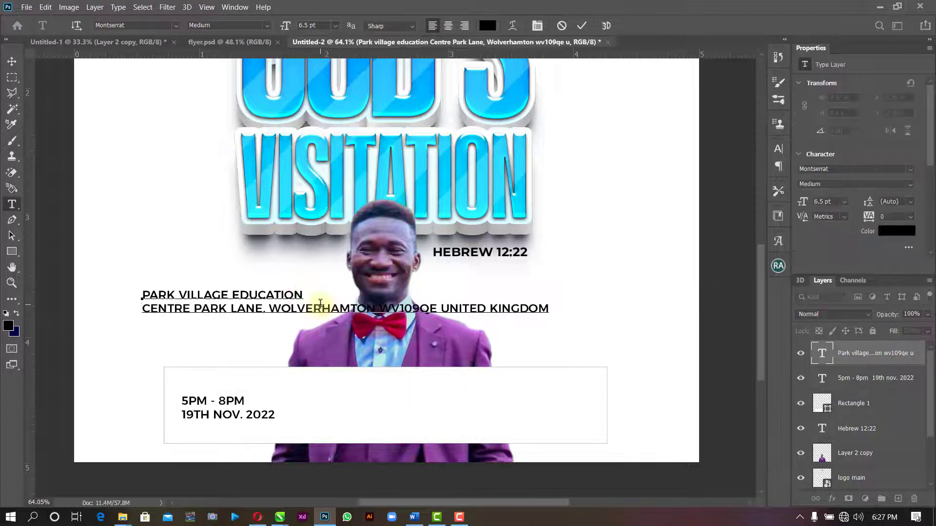
pyautogui.click(270, 309)
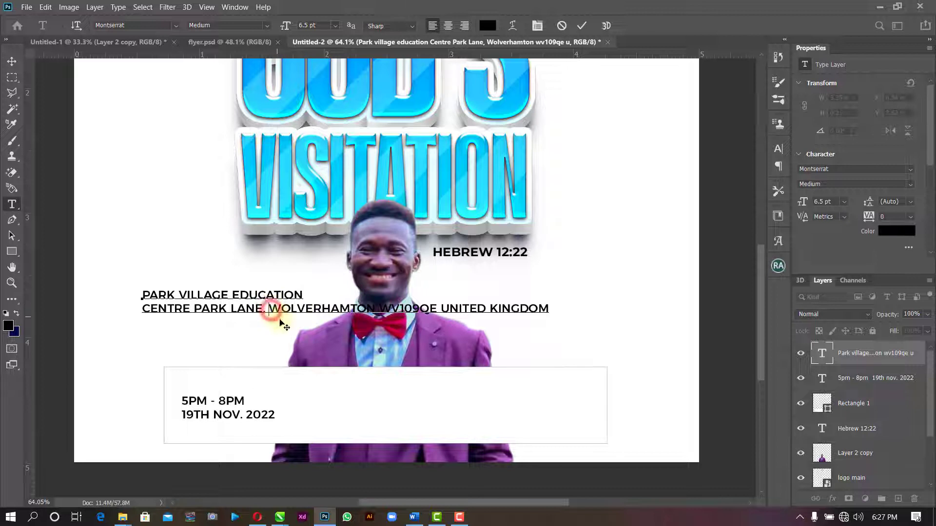
pyautogui.press('Return')
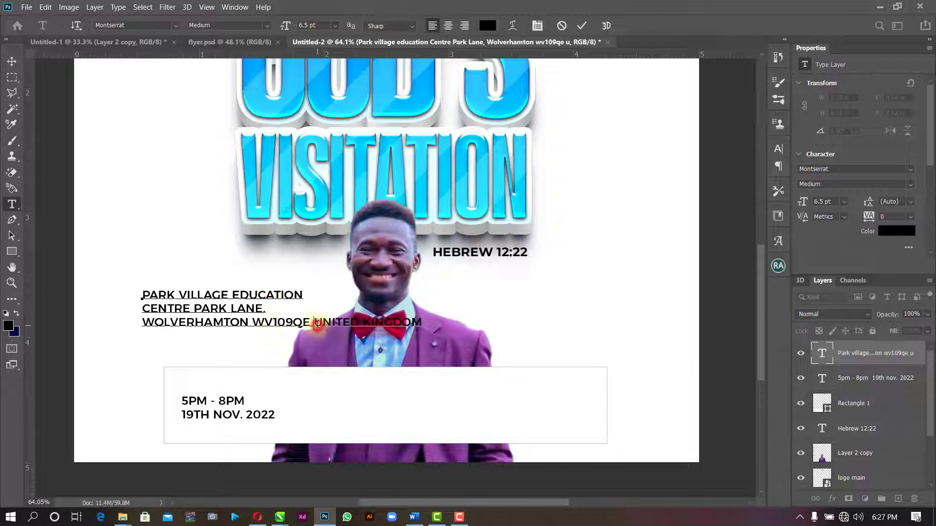
pyautogui.press('Return')
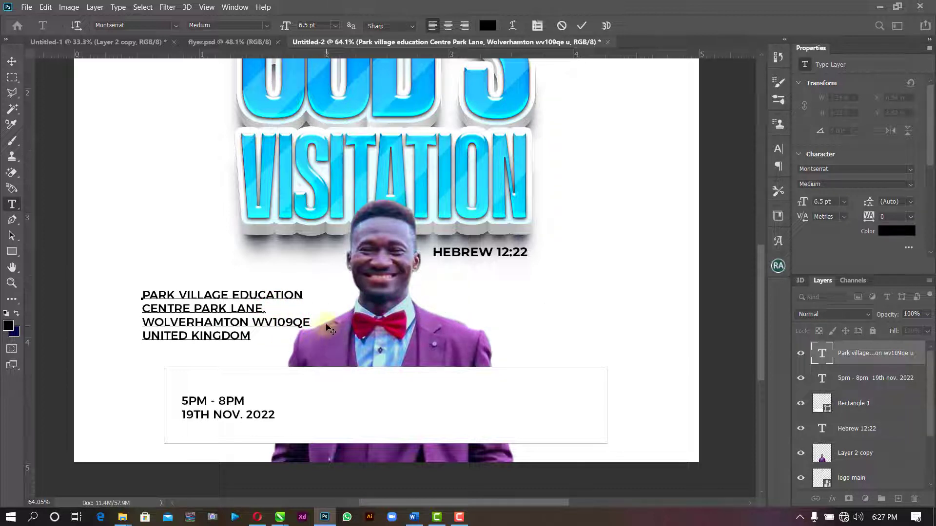
pyautogui.click(582, 26)
# Move the venue address into the middle of the white bar and align its top edge with the time and date text.
pyautogui.click(12, 61)
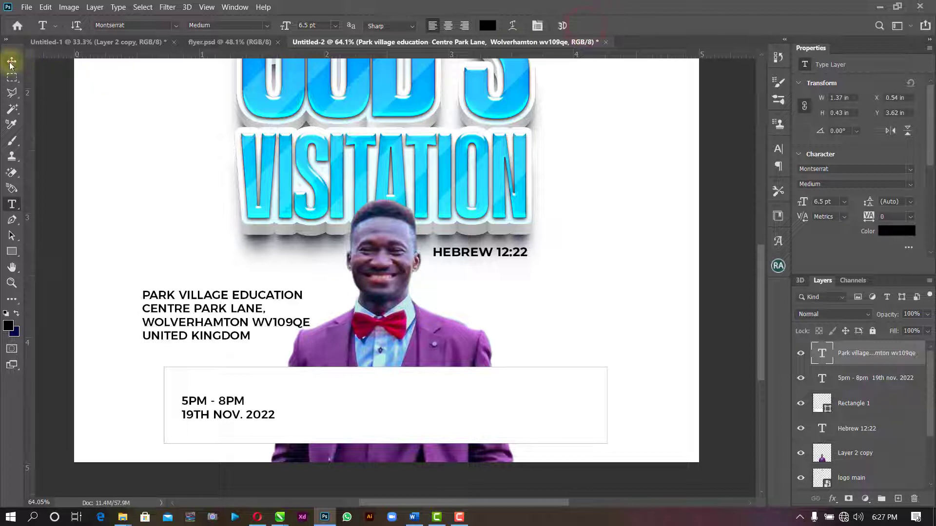
pyautogui.moveTo(238, 320); pyautogui.dragTo(399, 404)
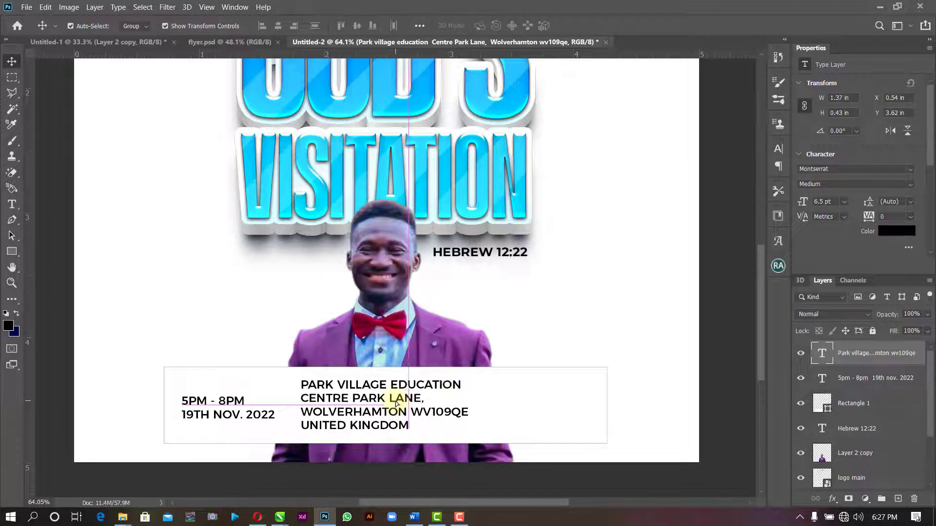
pyautogui.scroll(3, 360, 430)
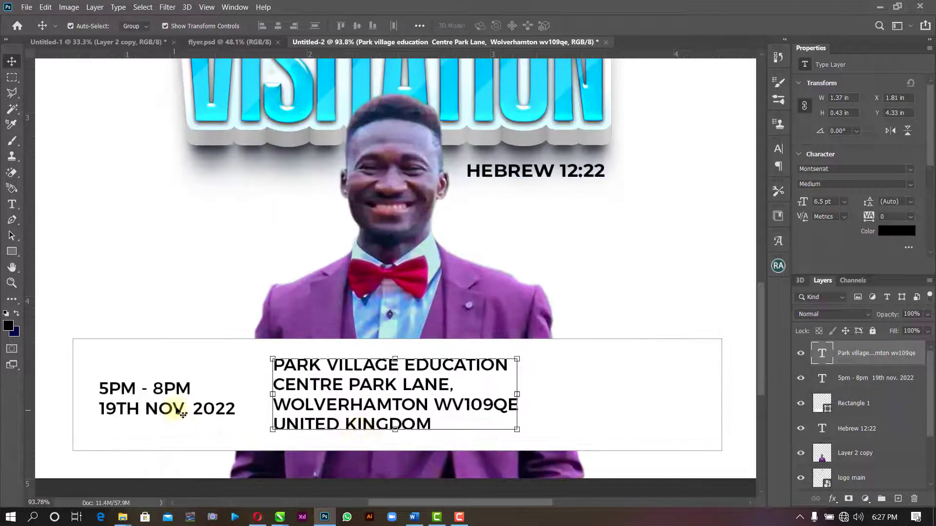
pyautogui.moveTo(179, 411)
pyautogui.mouseDown()
pyautogui.moveTo(179, 391)
pyautogui.moveTo(179, 398)
pyautogui.mouseUp()
pyautogui.keyDown('shift'); pyautogui.click(307, 368); pyautogui.keyUp('shift')
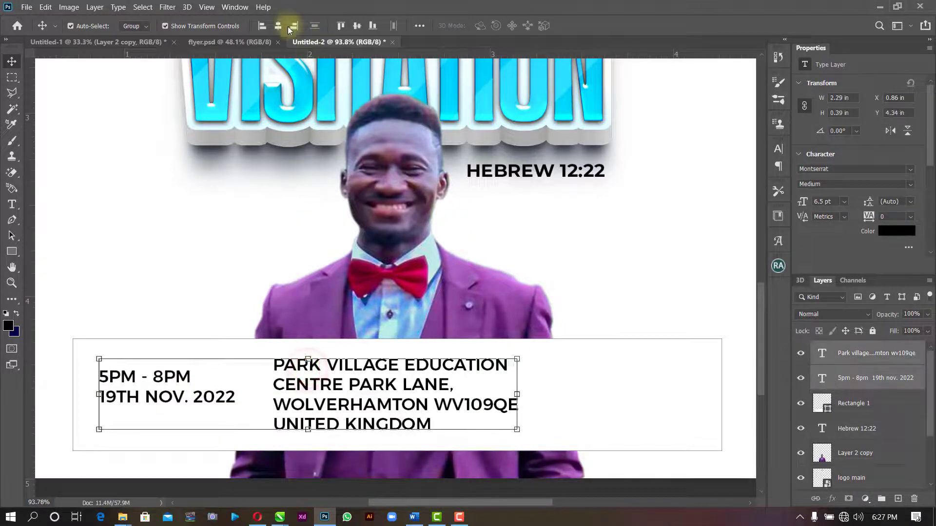
pyautogui.click(344, 27)
pyautogui.click(193, 273)
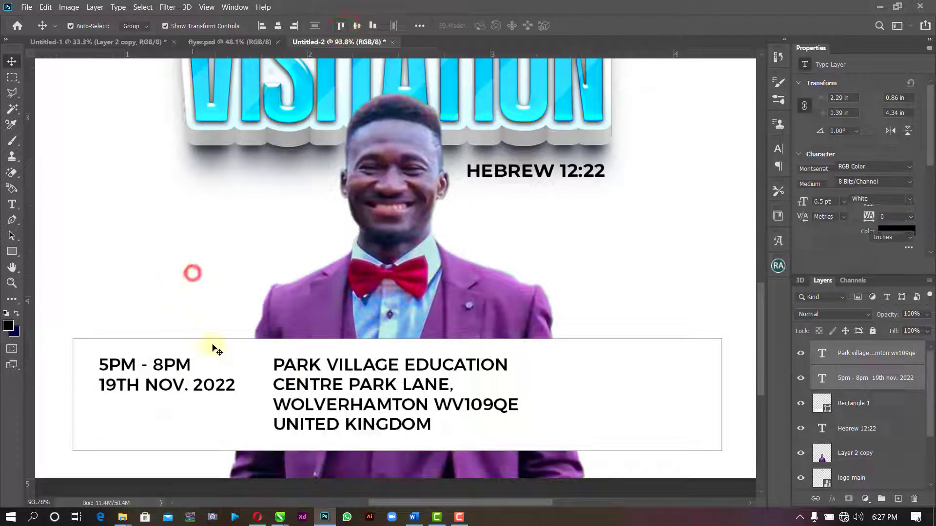
# Insert a blank line between the time and the date in the bar's time and date text.
pyautogui.press('t')
pyautogui.click(189, 365)
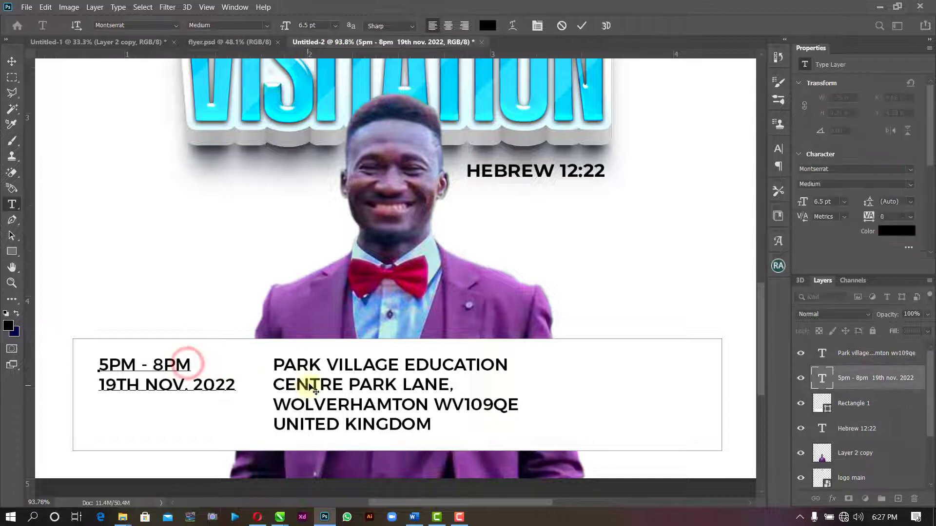
pyautogui.press('Return')
pyautogui.click(582, 25)
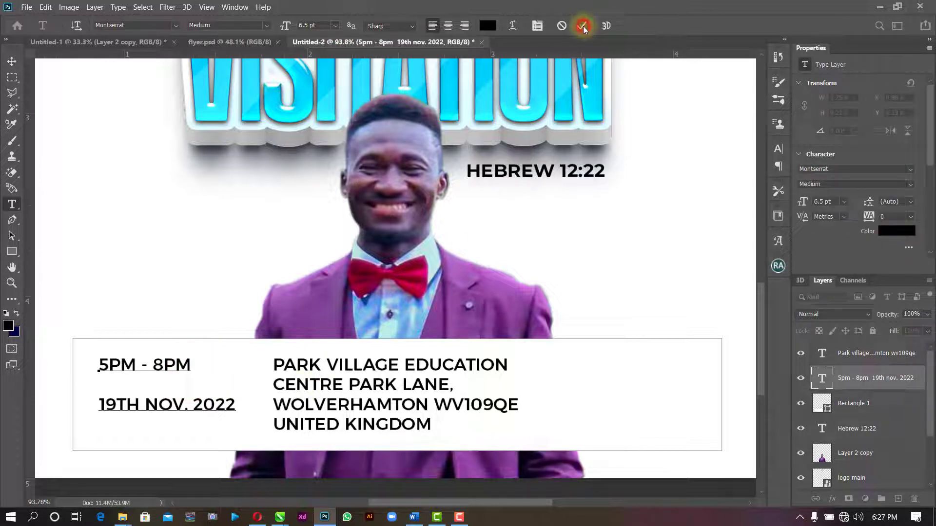
pyautogui.click(11, 61)
pyautogui.click(606, 261)
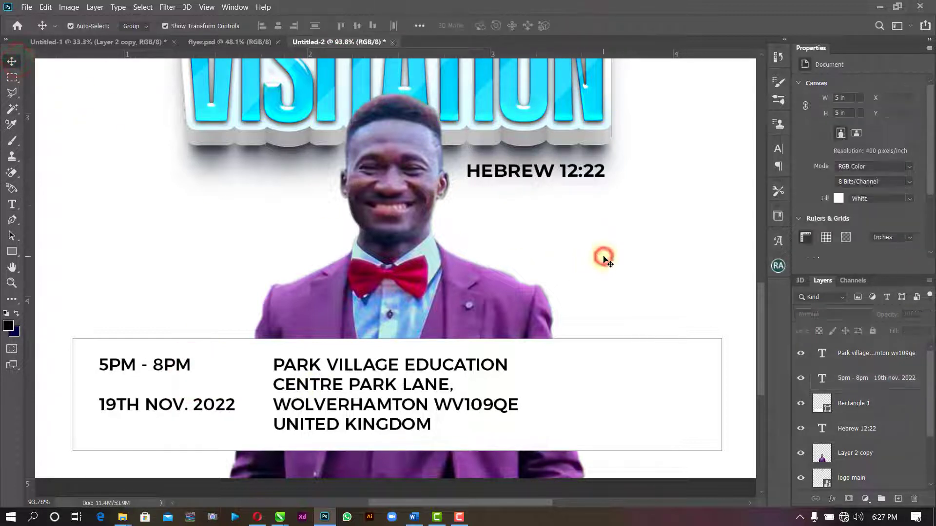
pyautogui.click(389, 388)
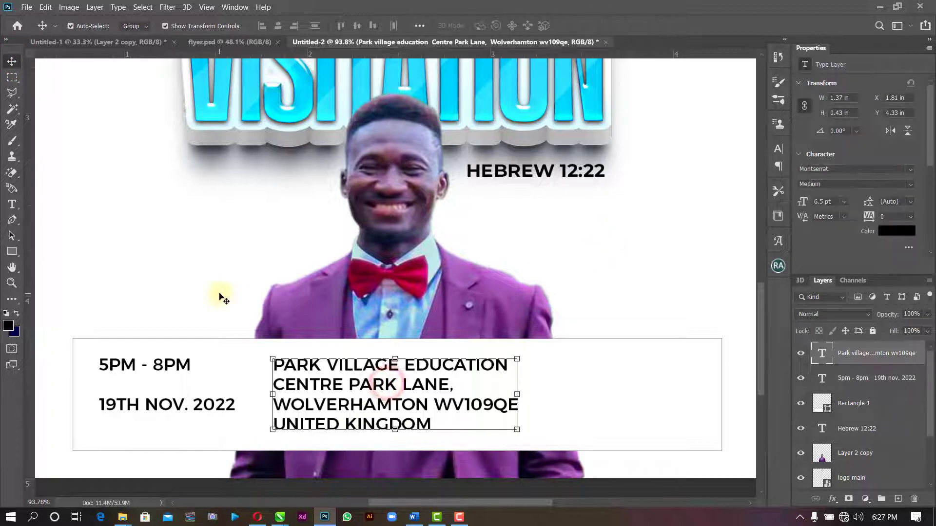
# Switch to the Word document and copy the three lines of Zoom meeting details below the address.
pyautogui.click(414, 517)
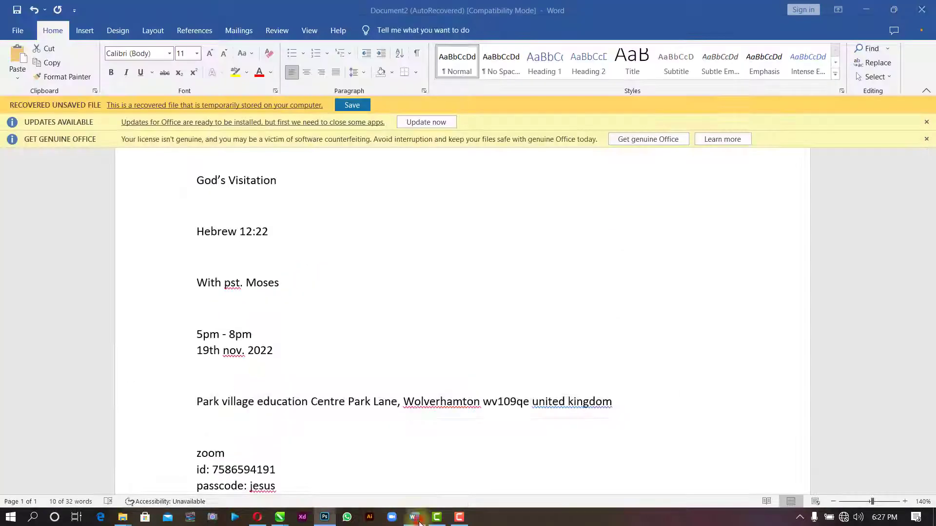
pyautogui.scroll(-3, 277, 463)
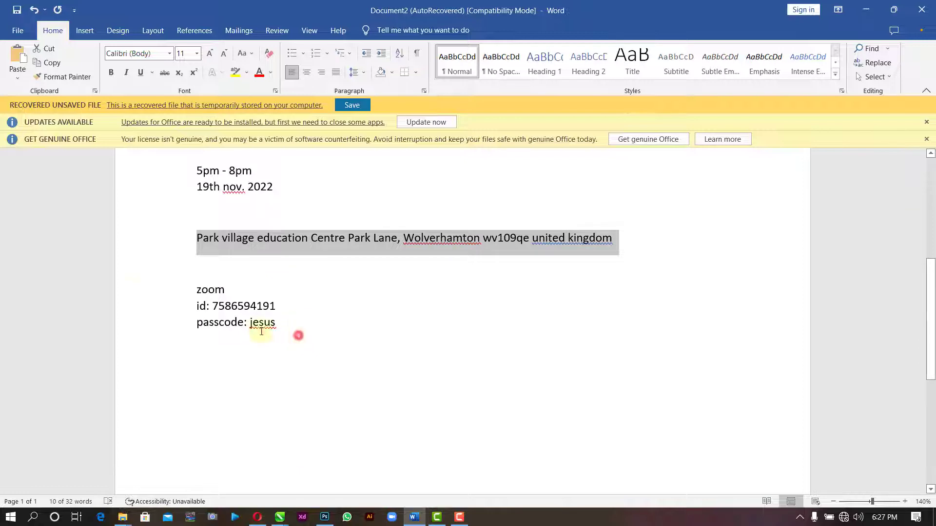
pyautogui.moveTo(261, 332); pyautogui.dragTo(129, 280)
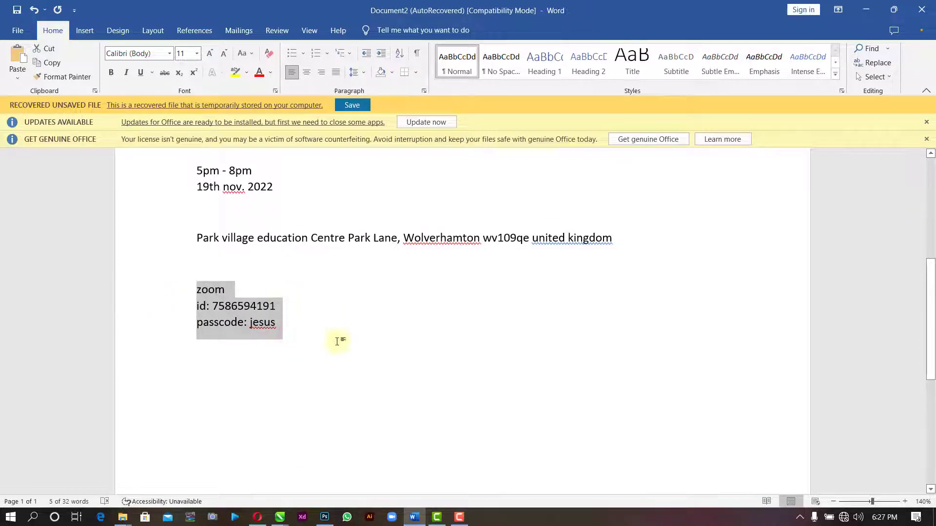
# Switch back to Photoshop and paste the Zoom meeting ID and passcode as a new text beside the pastor cutout.
pyautogui.click(324, 517)
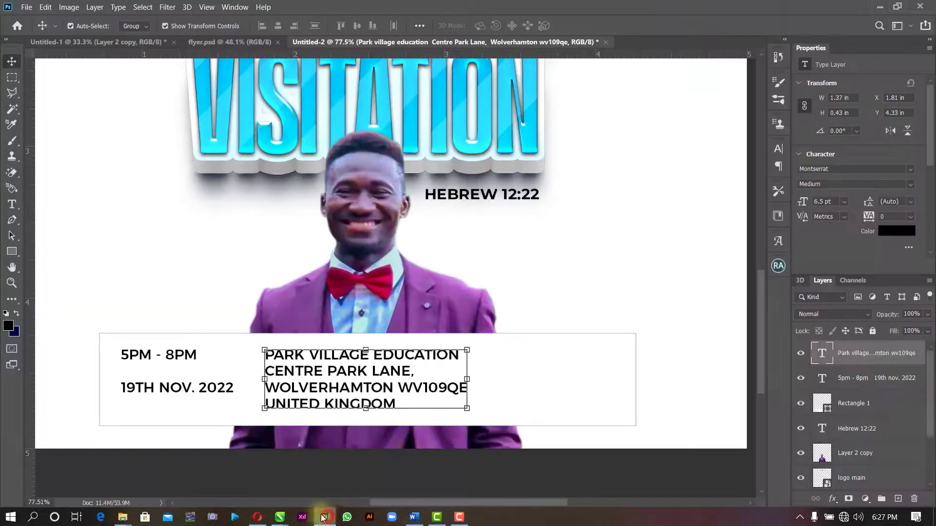
pyautogui.click(11, 204)
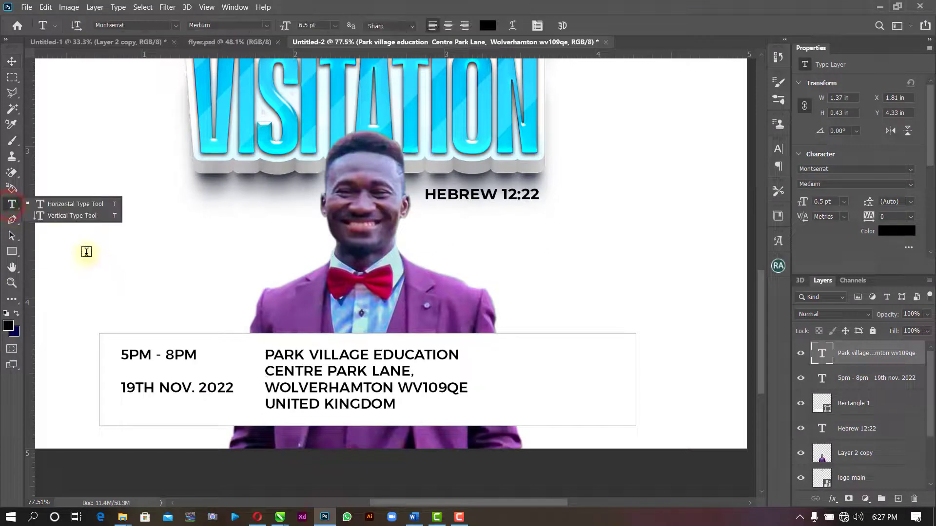
pyautogui.click(86, 253)
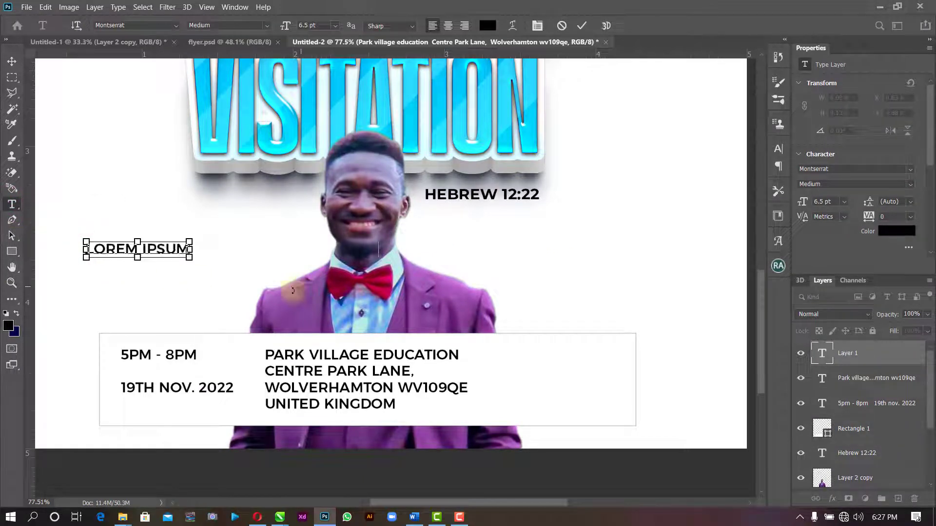
pyautogui.hotkey('ctrl', 'v')
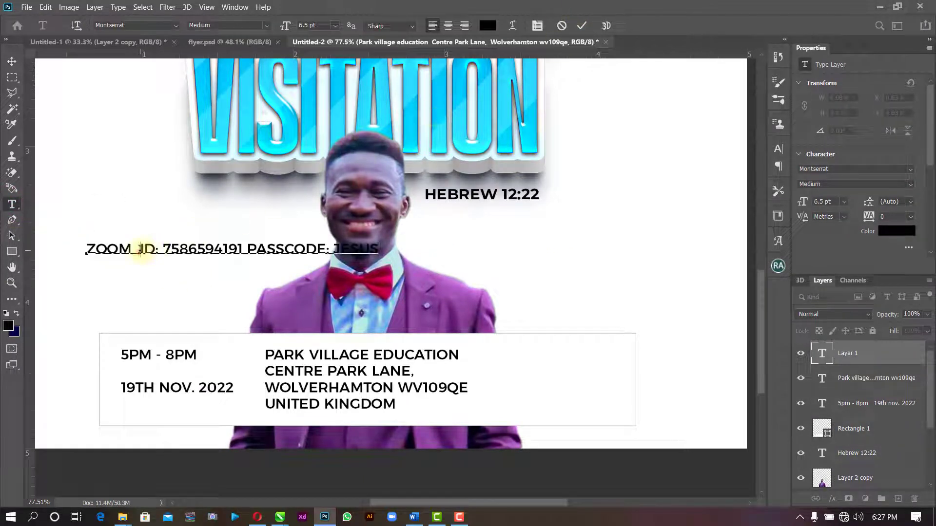
# Break the Zoom details into three lines, starting new ones at "ID" and "PASSCODE".
pyautogui.click(140, 249)
pyautogui.press('BackSpace')
pyautogui.press('BackSpace')
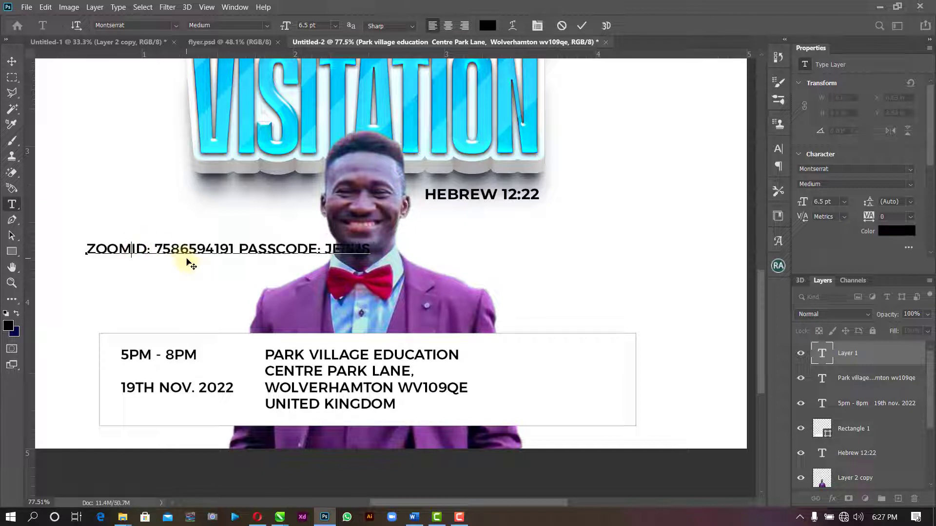
pyautogui.press('Return')
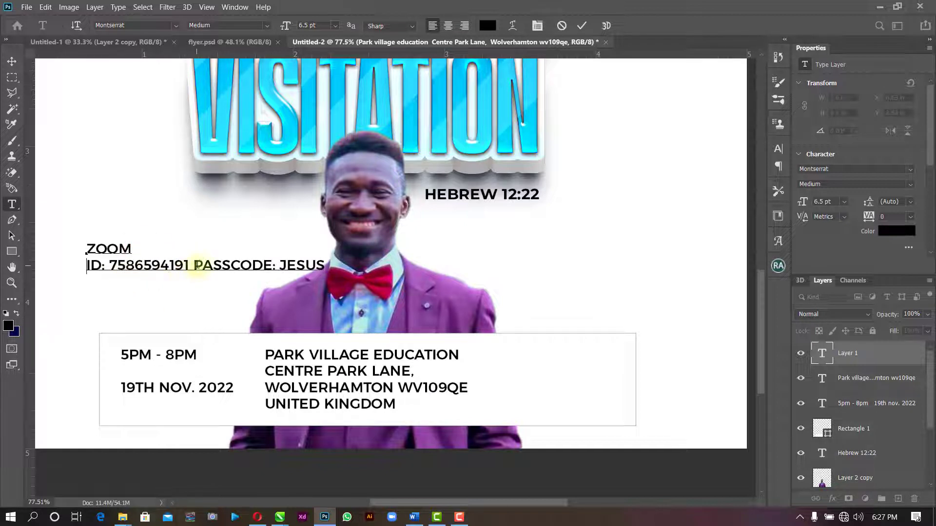
pyautogui.press('Return')
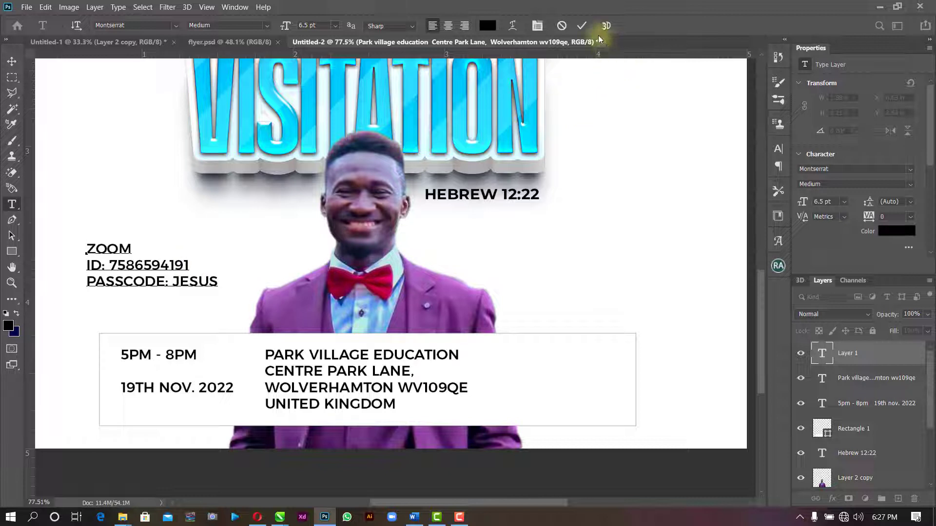
pyautogui.click(590, 26)
# Move the Zoom details into the empty right end of the white bar and align their top edge with the venue address.
pyautogui.click(12, 61)
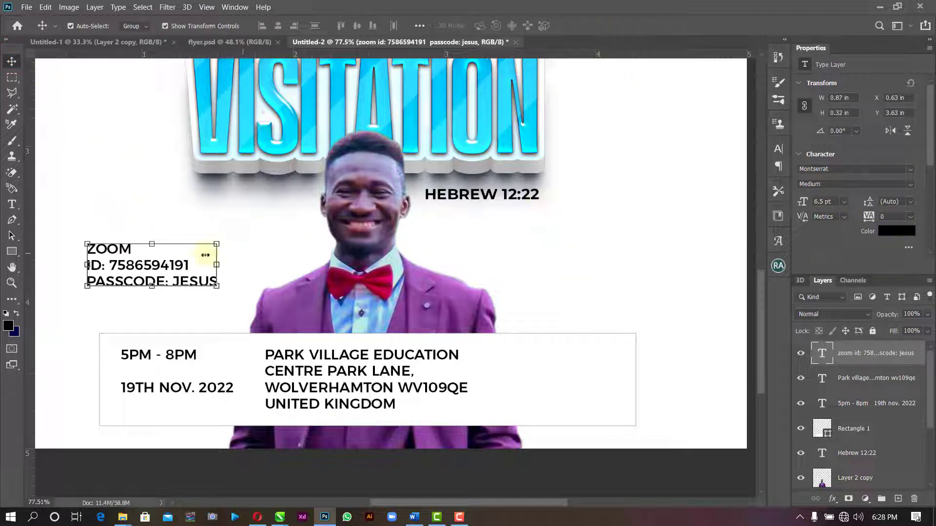
pyautogui.moveTo(182, 266); pyautogui.dragTo(598, 371)
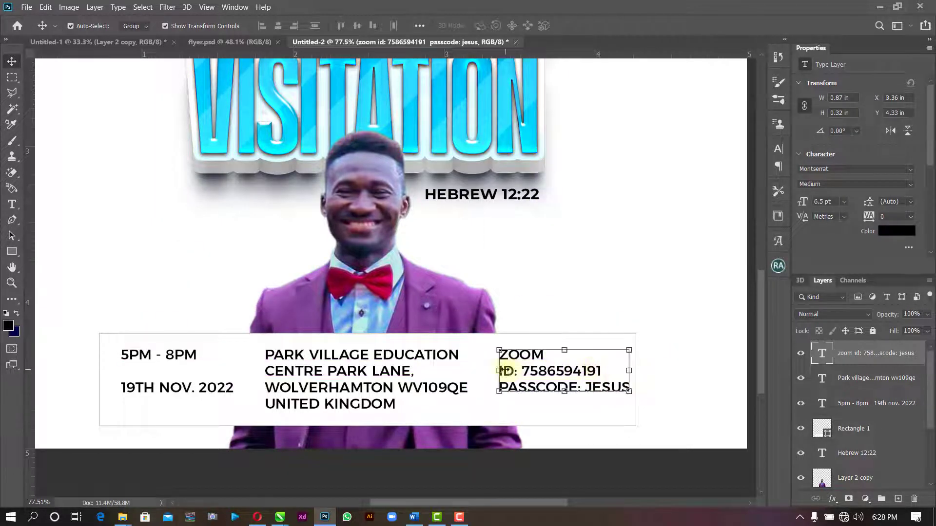
pyautogui.keyDown('shift'); pyautogui.click(450, 359); pyautogui.keyUp('shift')
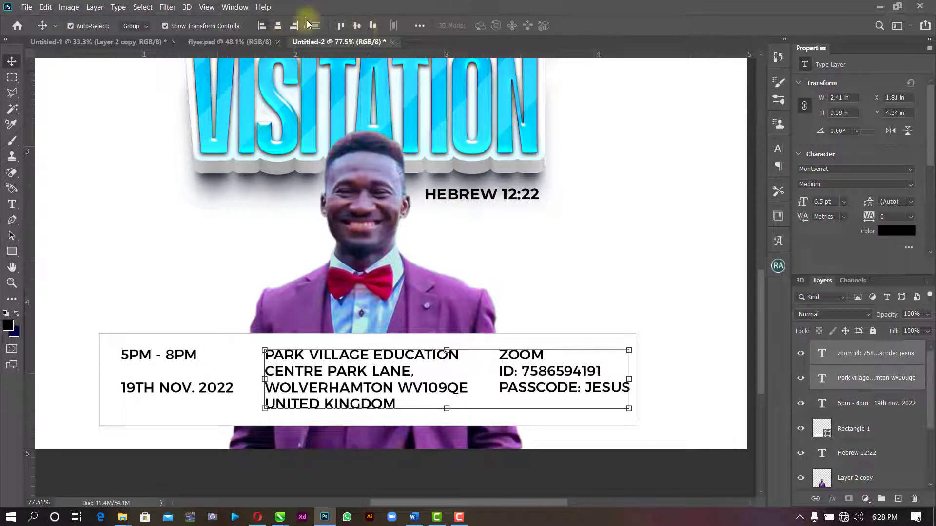
pyautogui.click(343, 29)
pyautogui.click(600, 298)
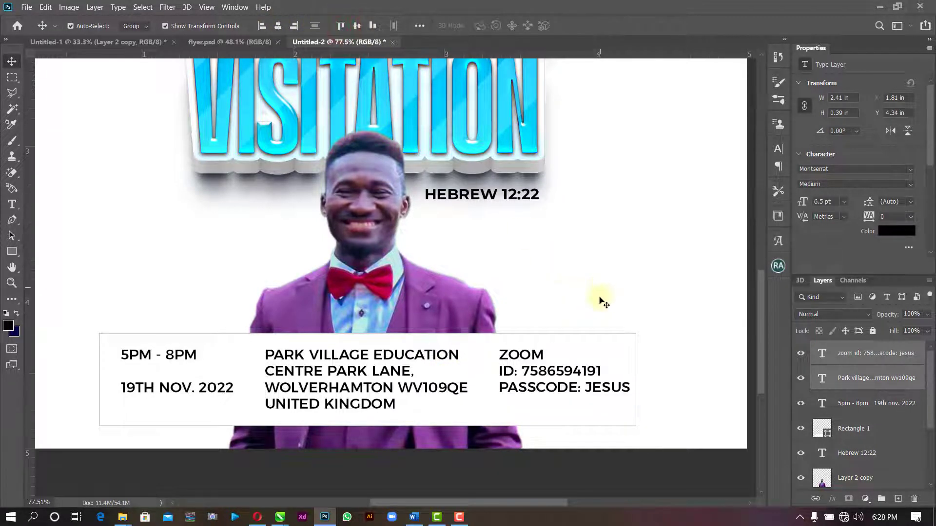
pyautogui.click(539, 386)
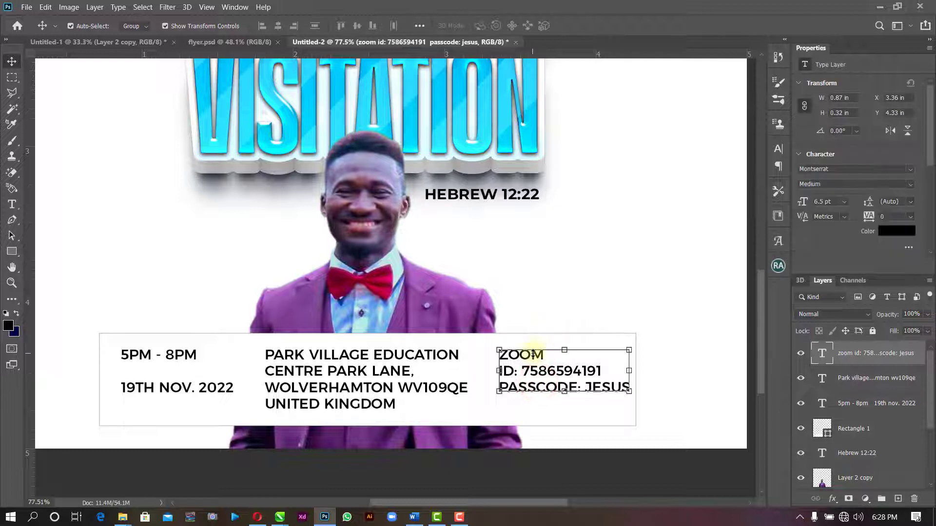
# Shift the Zoom details slightly left and distribute the date, venue and Zoom texts with even horizontal spacing.
pyautogui.moveTo(533, 354); pyautogui.dragTo(528, 354)
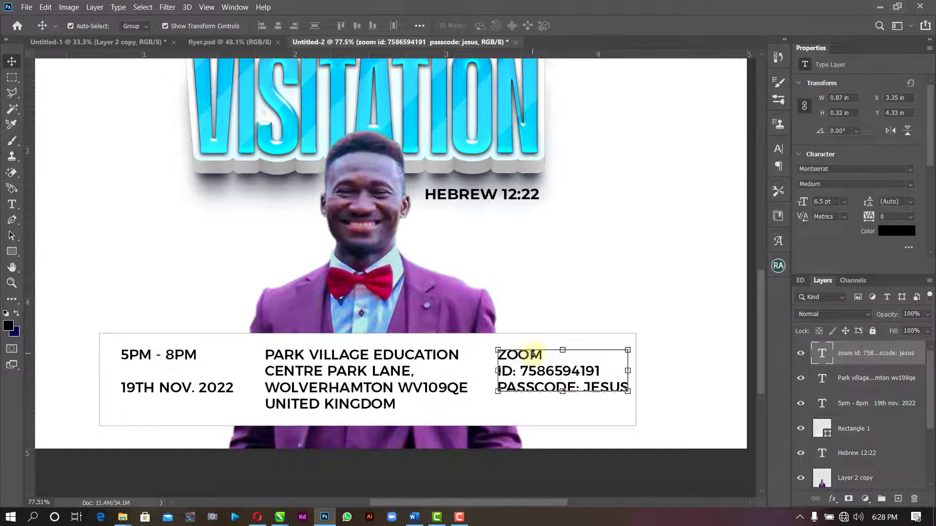
pyautogui.keyDown('shift'); pyautogui.click(442, 359); pyautogui.keyUp('shift')
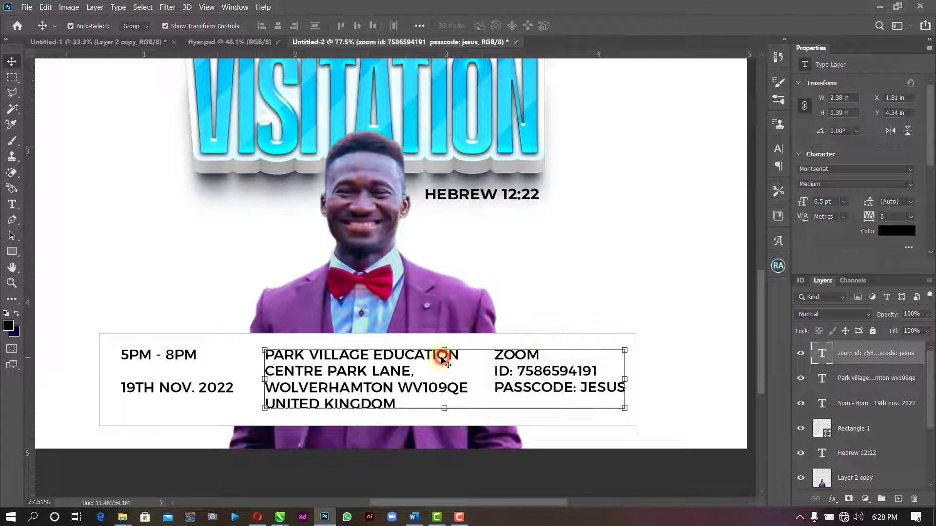
pyautogui.keyDown('shift'); pyautogui.click(190, 355); pyautogui.keyUp('shift')
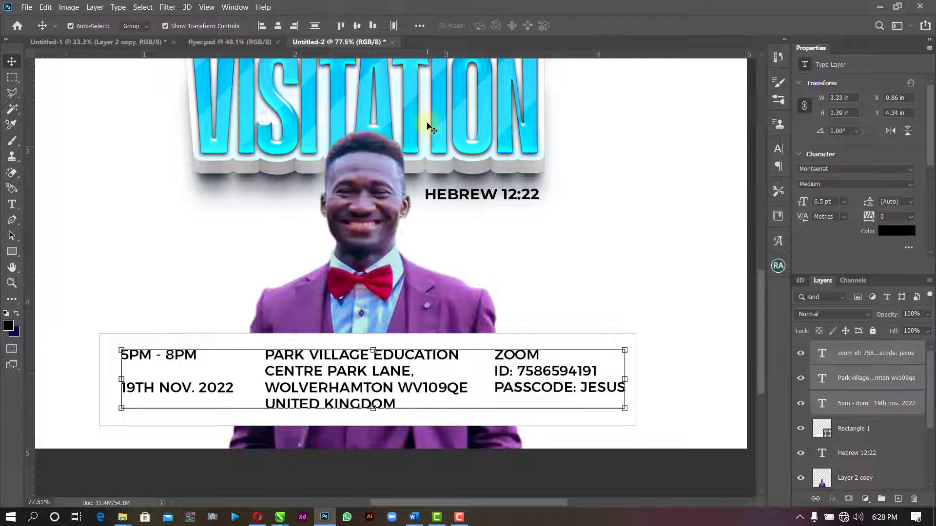
pyautogui.click(392, 27)
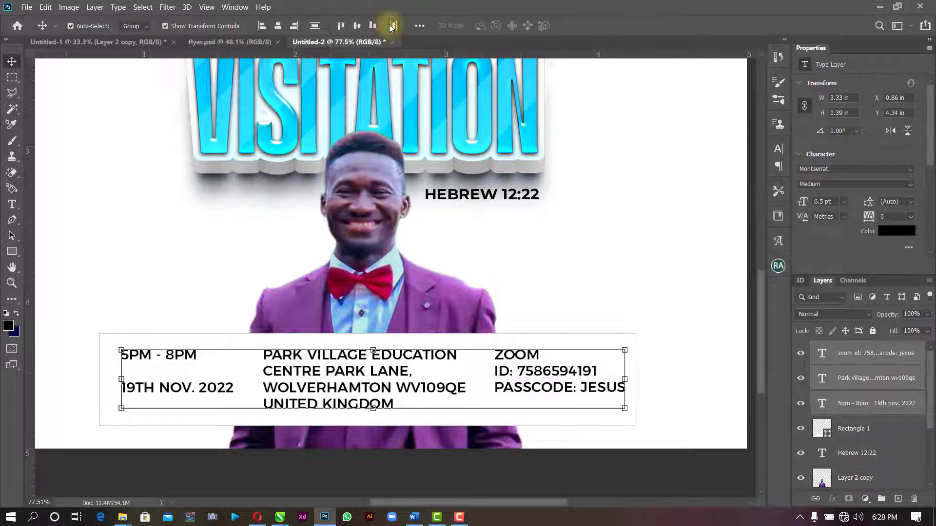
# Nudge the three text blocks together slightly left and down to centre them inside the white bar.
pyautogui.press('Left')
pyautogui.press('Left')
pyautogui.press('Left')
pyautogui.press('Left')
pyautogui.press('Left')
pyautogui.press('Left')
pyautogui.press('Left')
pyautogui.press('Left')
pyautogui.press('Left')
pyautogui.press('Left')
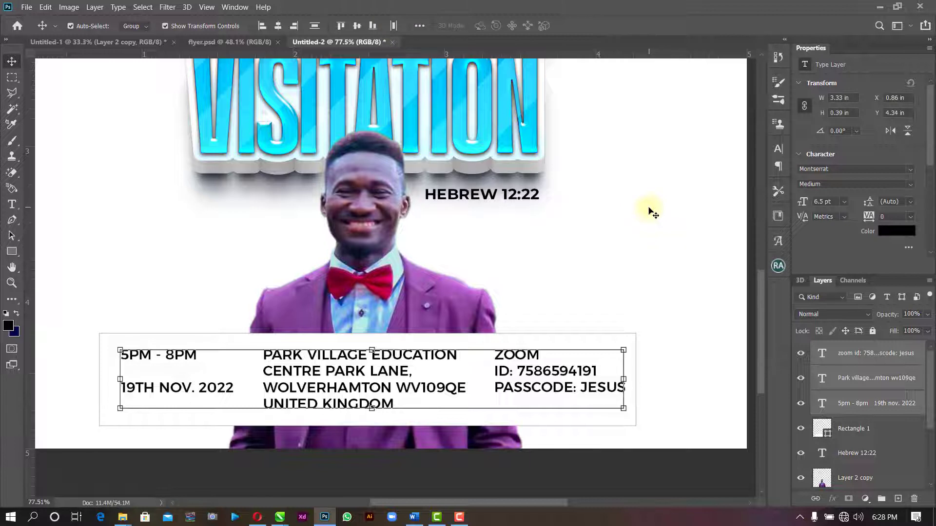
pyautogui.press('Left')
pyautogui.press('Left')
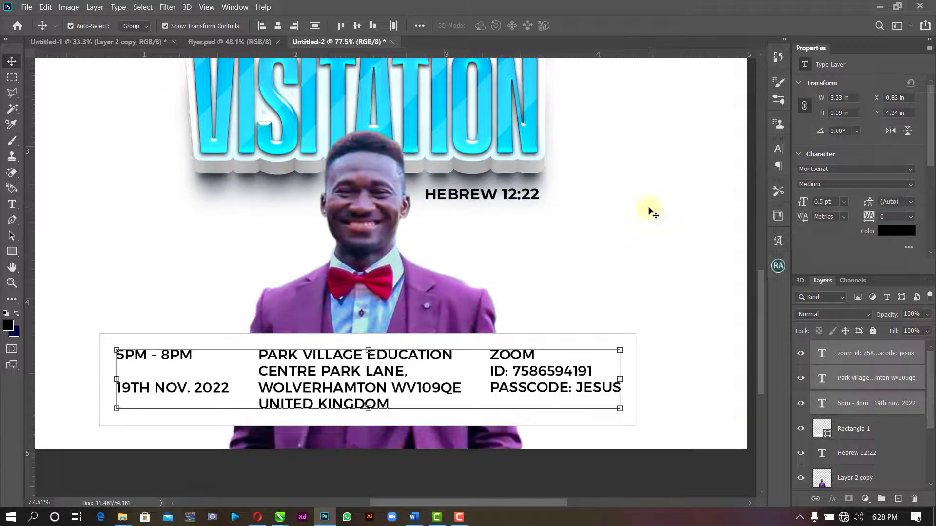
pyautogui.press('Down')
pyautogui.press('Down')
pyautogui.press('Down')
pyautogui.press('Down')
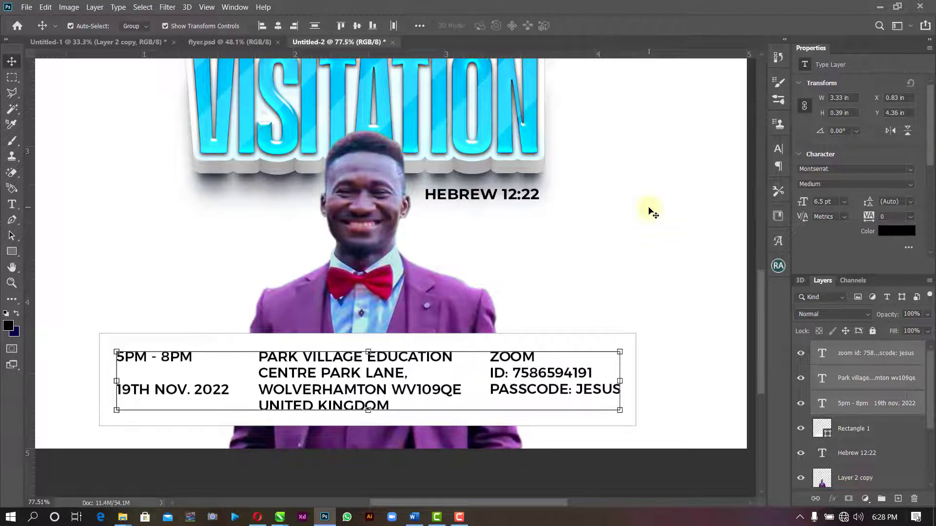
# Change the font style of the date, venue and Zoom texts to Montserrat Light.
pyautogui.press('z')
pyautogui.rightClick(666, 210)
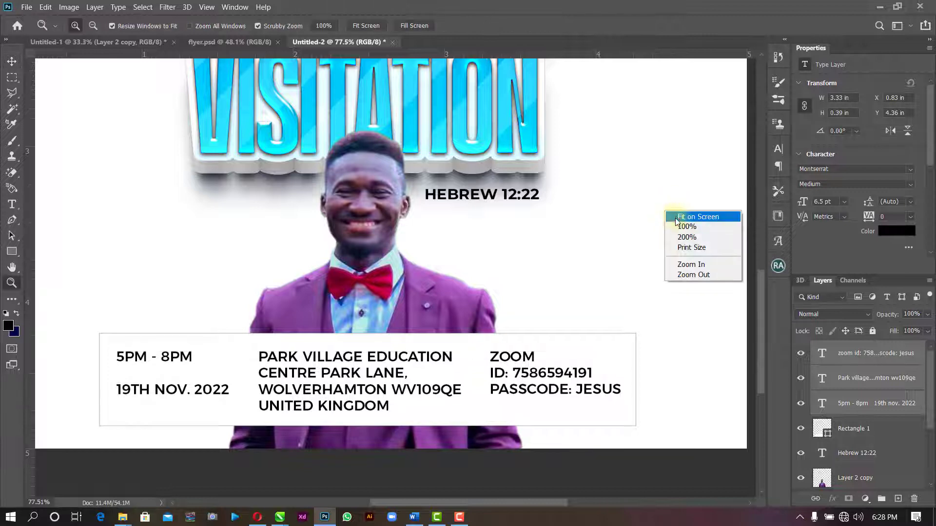
pyautogui.click(677, 213)
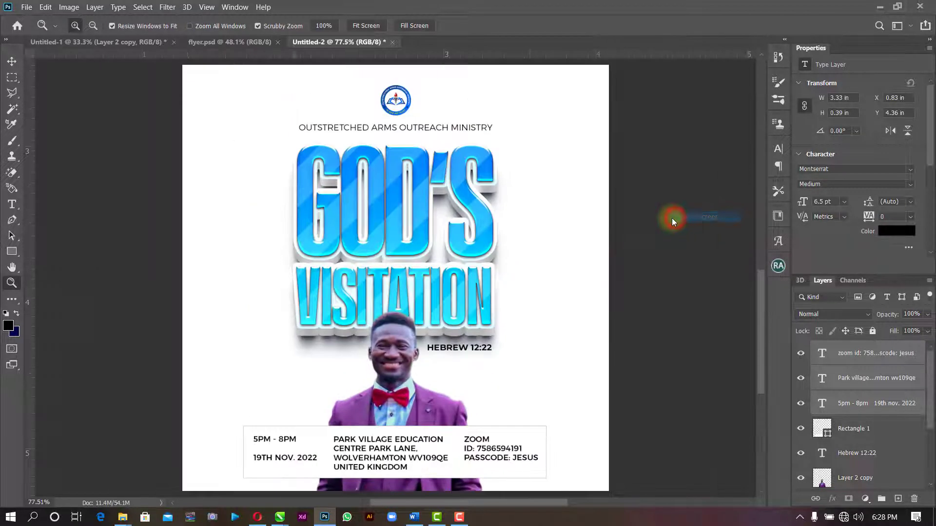
pyautogui.click(12, 61)
pyautogui.scroll(3, 412, 496)
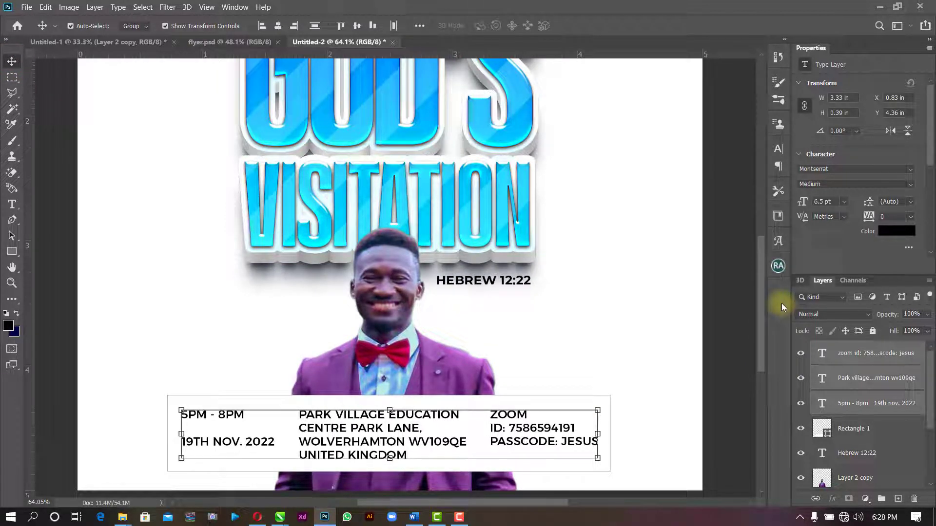
pyautogui.click(910, 184)
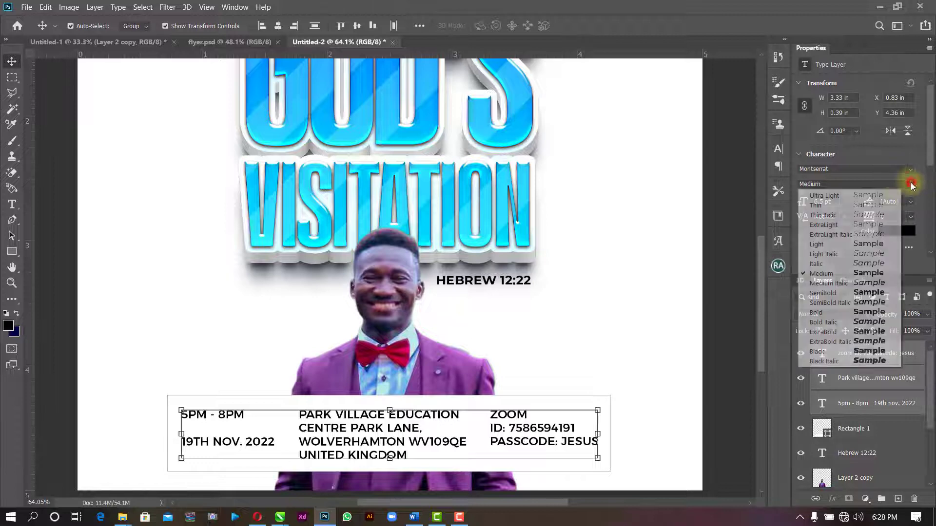
pyautogui.click(816, 244)
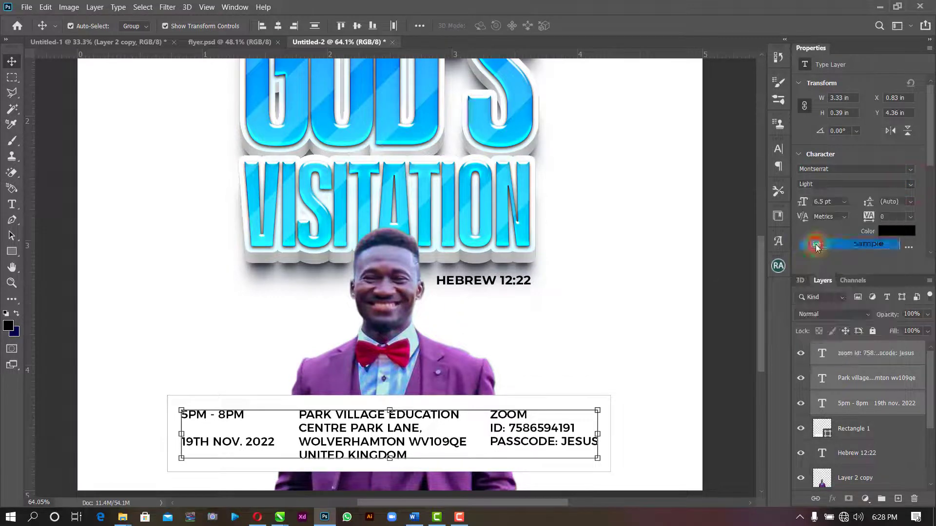
pyautogui.click(635, 347)
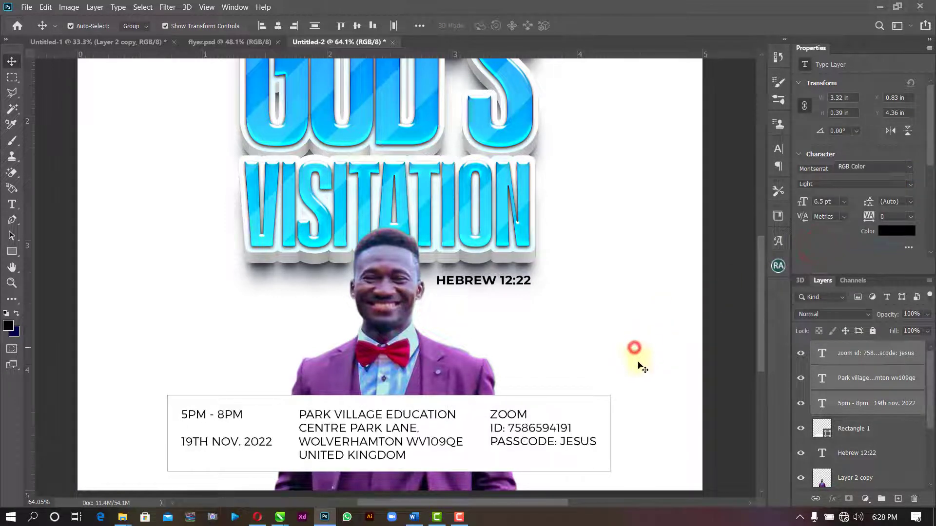
# Even out the horizontal spacing of the three lighter text blocks again, then deselect them.
pyautogui.click(508, 435)
pyautogui.keyDown('shift'); pyautogui.click(412, 430); pyautogui.keyUp('shift')
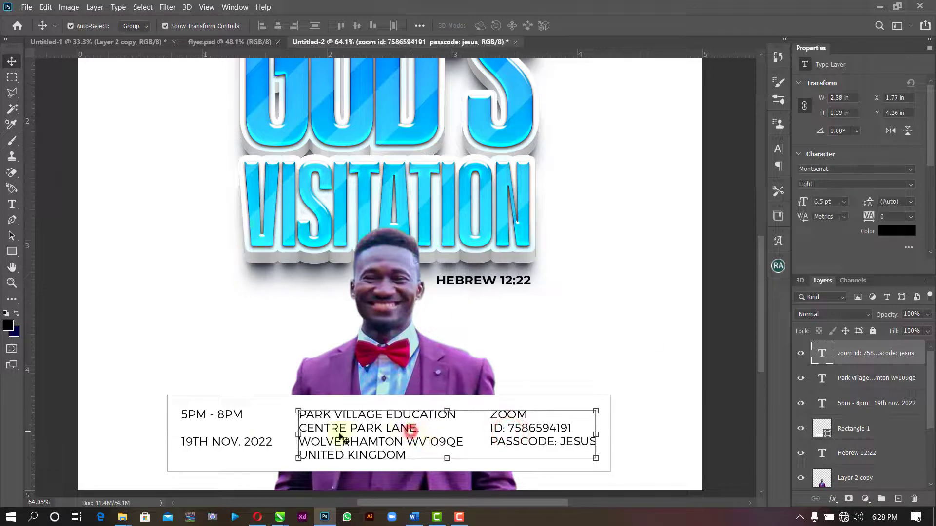
pyautogui.keyDown('shift'); pyautogui.click(229, 447); pyautogui.keyUp('shift')
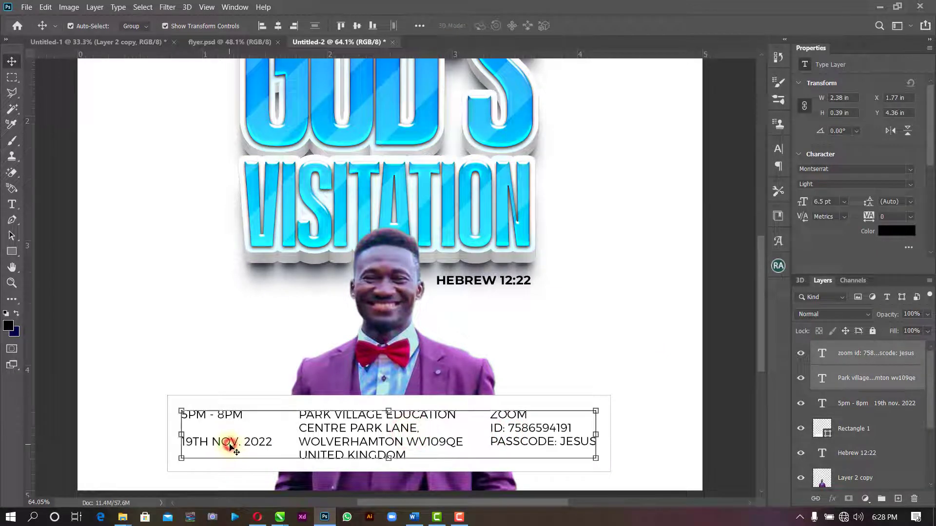
pyautogui.click(394, 26)
pyautogui.click(641, 311)
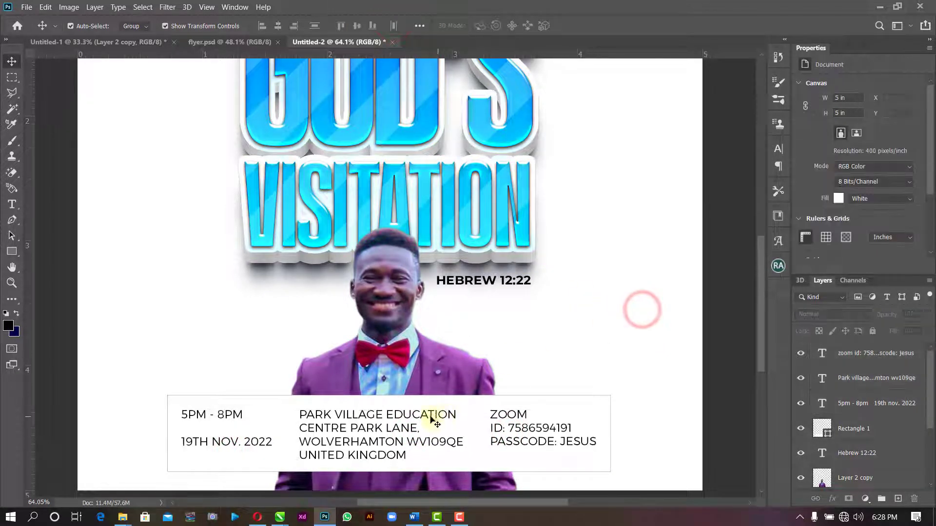
# Select the date, venue and Zoom texts together and nudge them slightly up within the bar.
pyautogui.click(415, 419)
pyautogui.keyDown('shift'); pyautogui.click(518, 427); pyautogui.keyUp('shift')
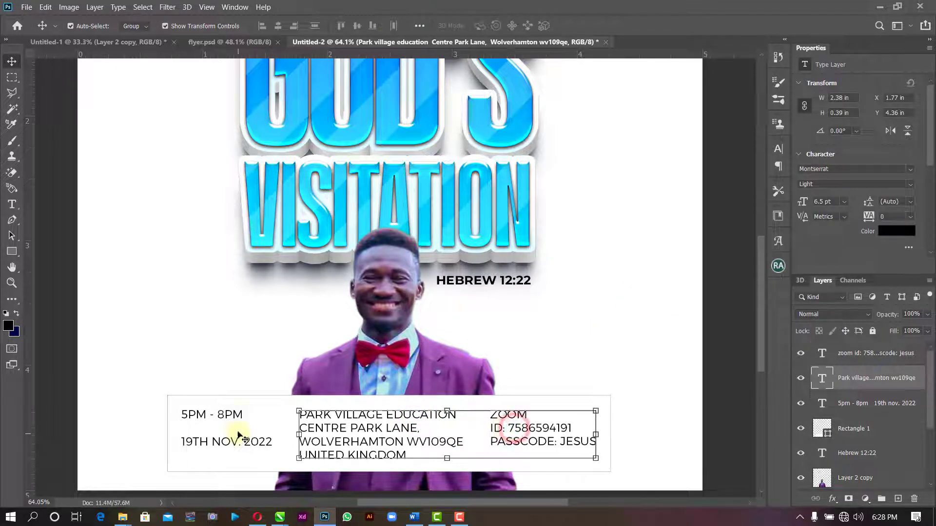
pyautogui.keyDown('shift'); pyautogui.click(238, 415); pyautogui.keyUp('shift')
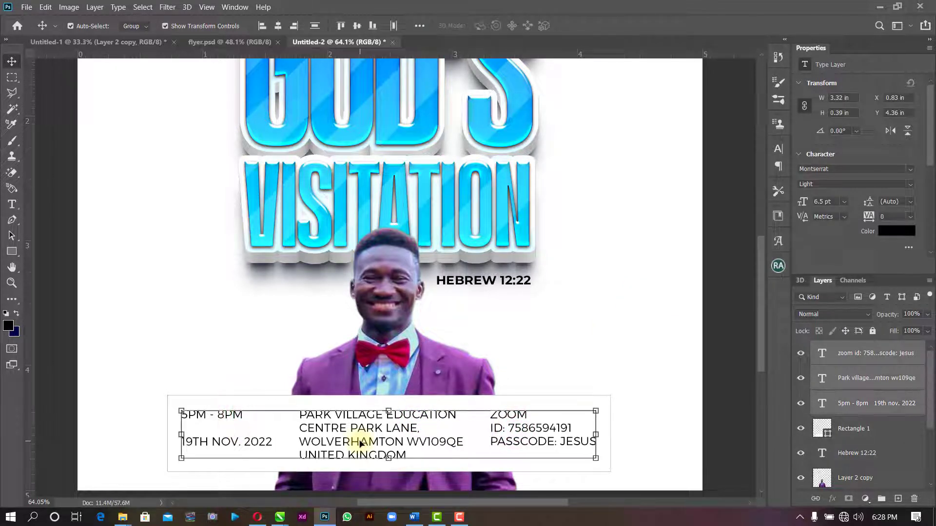
pyautogui.press('Up')
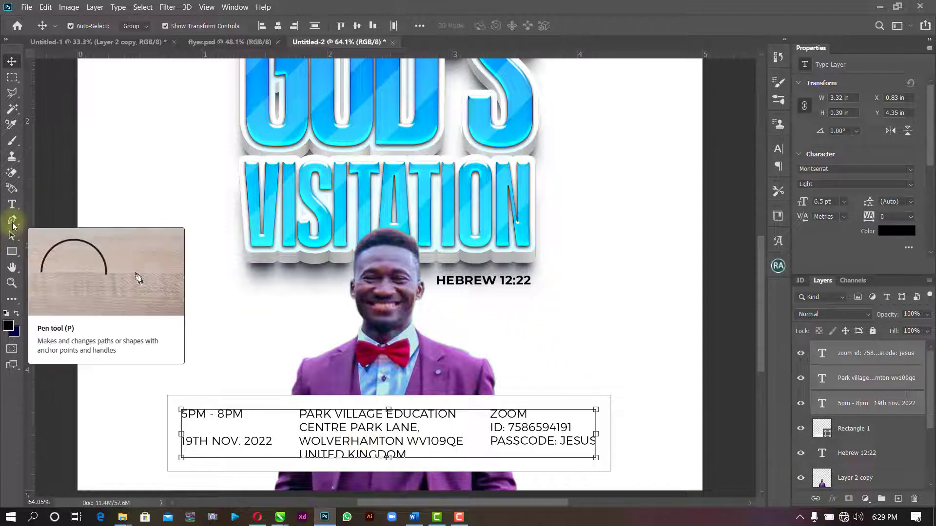
# Draw a vertical Pen tool line about 161 px tall between the date and the venue address, with no fill and a black stroke.
pyautogui.click(12, 221)
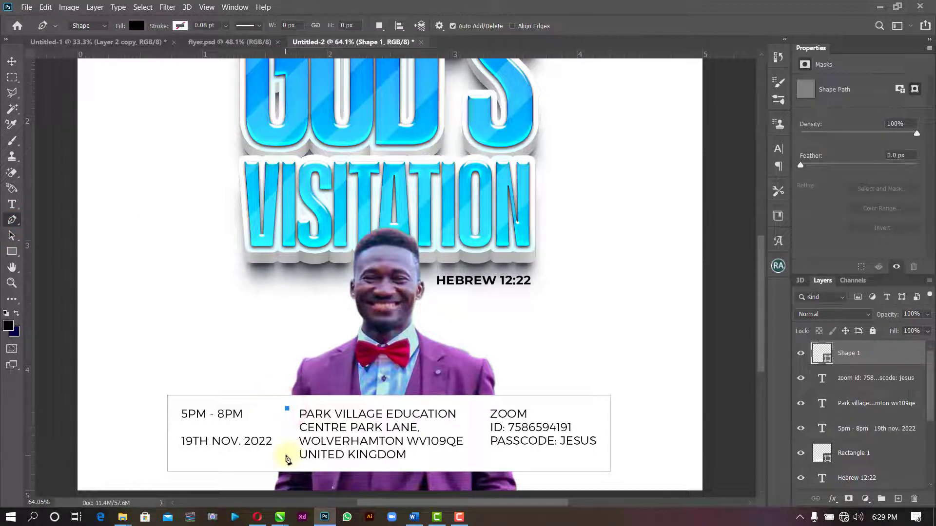
pyautogui.click(287, 460)
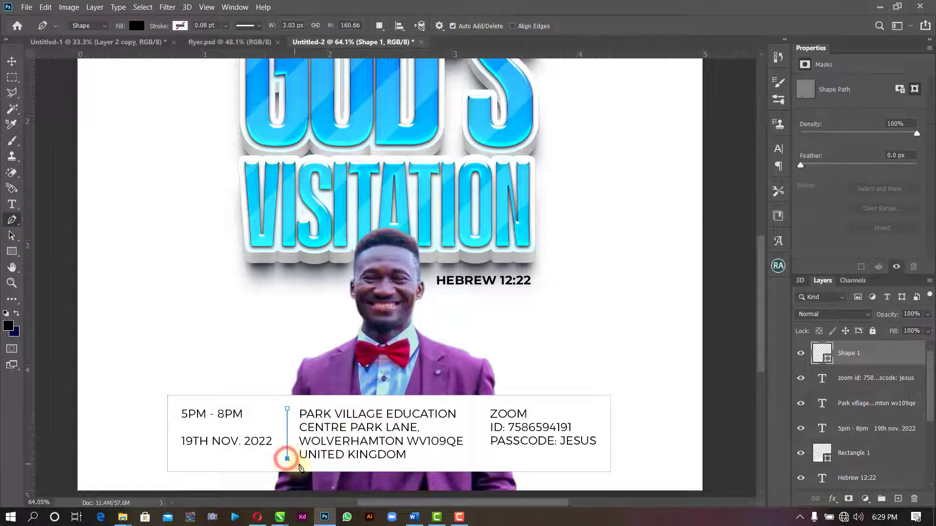
pyautogui.click(136, 26)
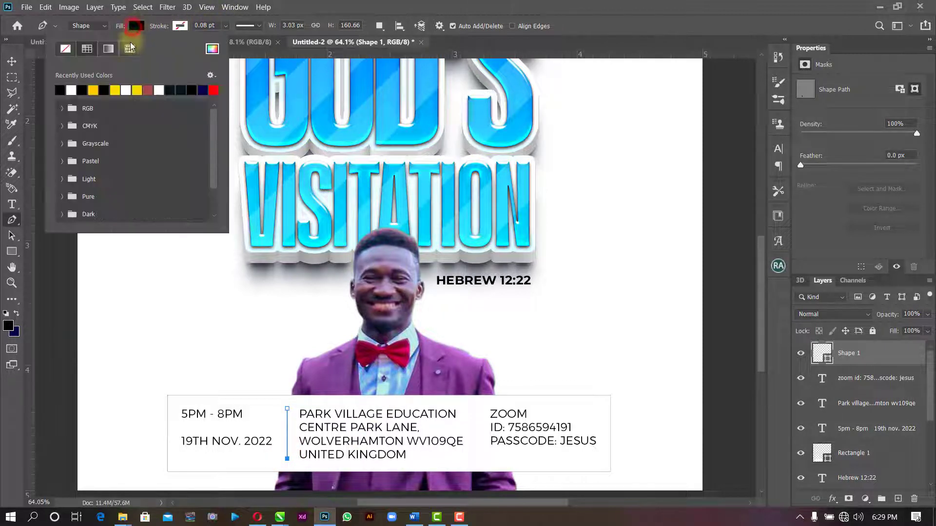
pyautogui.click(65, 48)
pyautogui.click(180, 26)
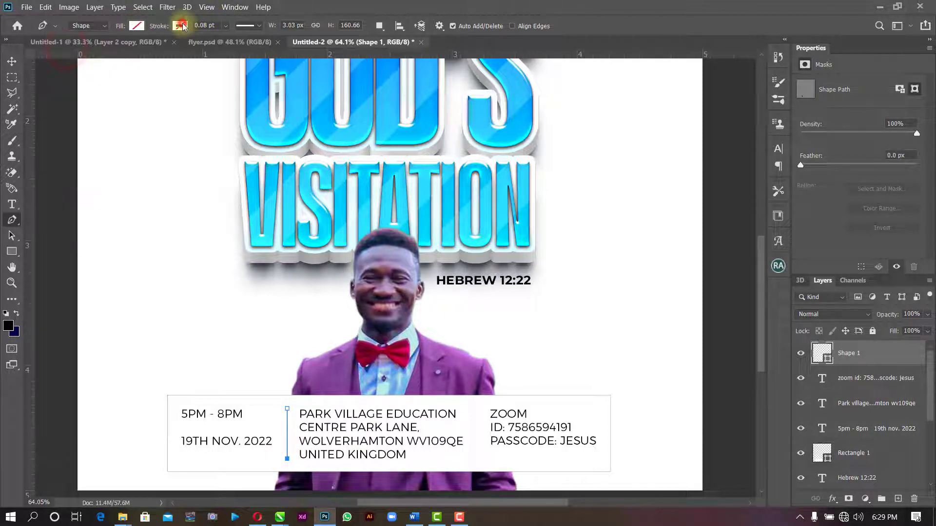
pyautogui.click(180, 26)
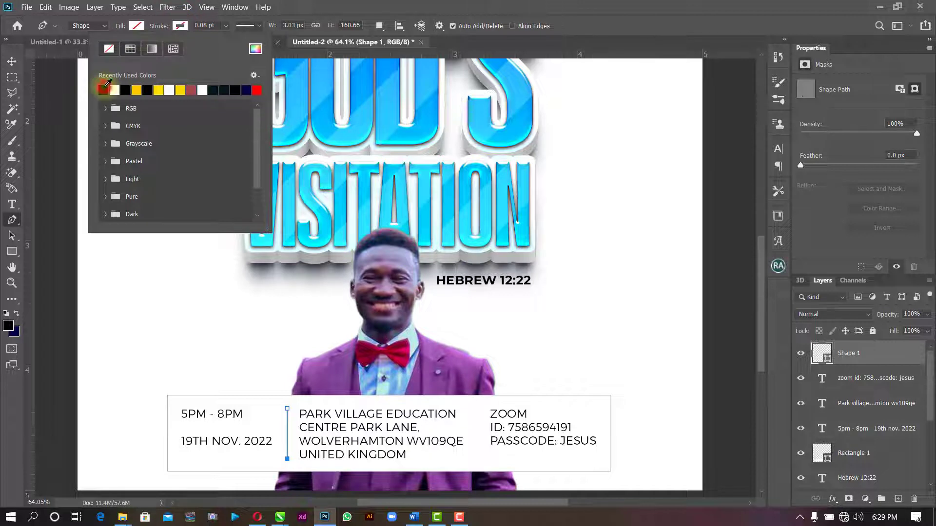
pyautogui.click(104, 89)
# Set the divider line's stroke width to 0.5 pt and deselect the line.
pyautogui.click(242, 26)
pyautogui.click(212, 26)
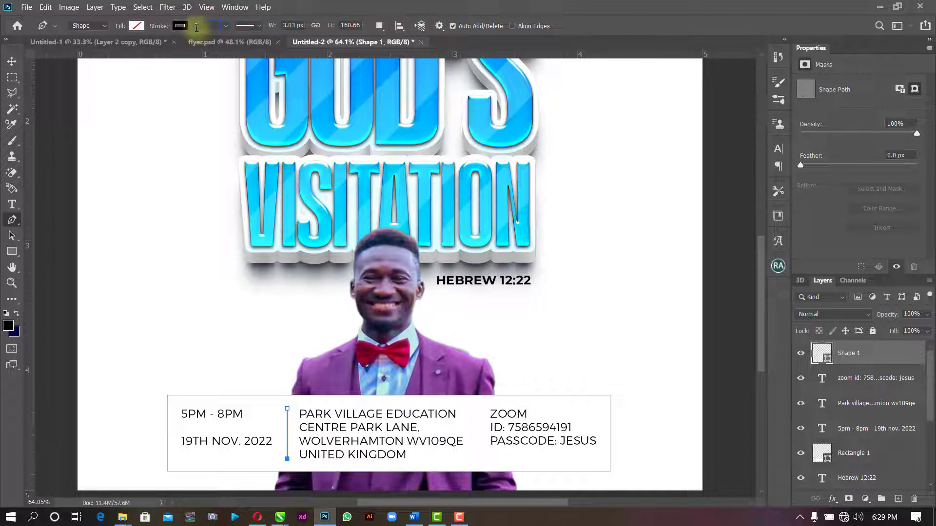
pyautogui.press('Return')
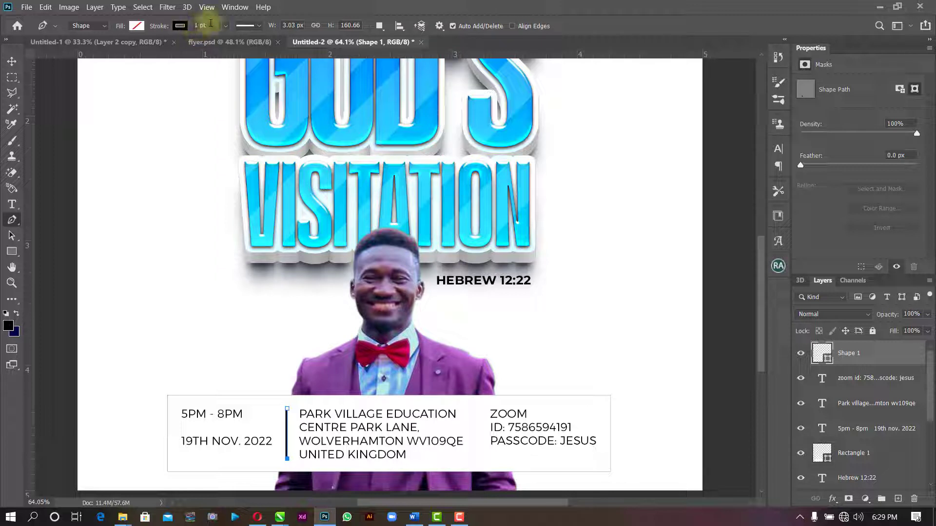
pyautogui.click(209, 25)
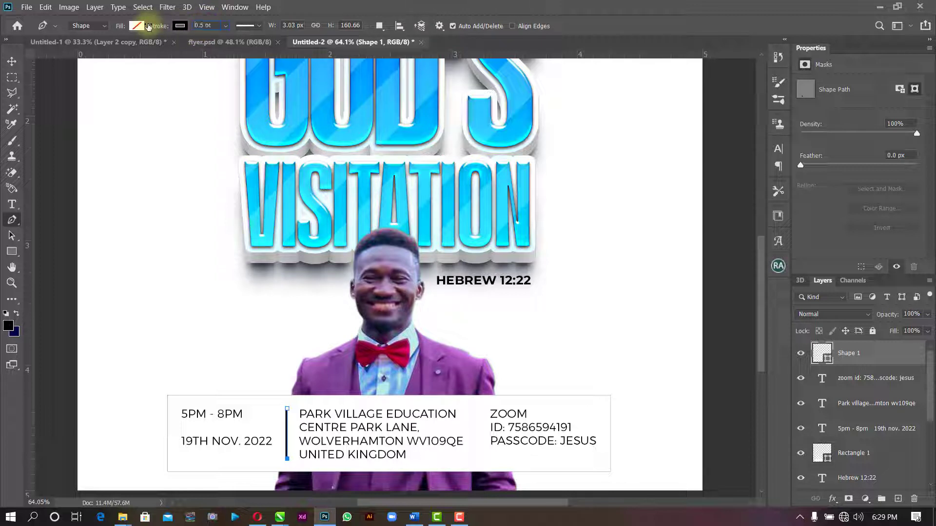
pyautogui.click(11, 61)
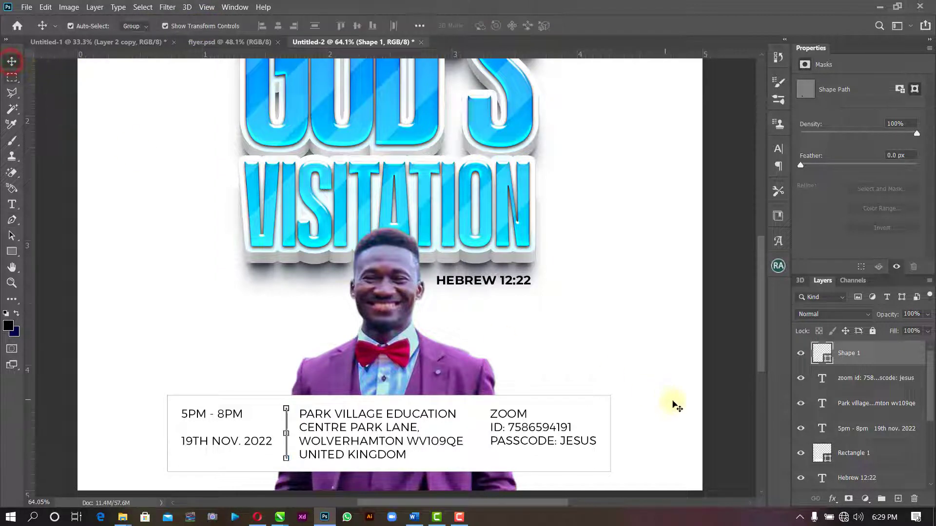
pyautogui.click(731, 334)
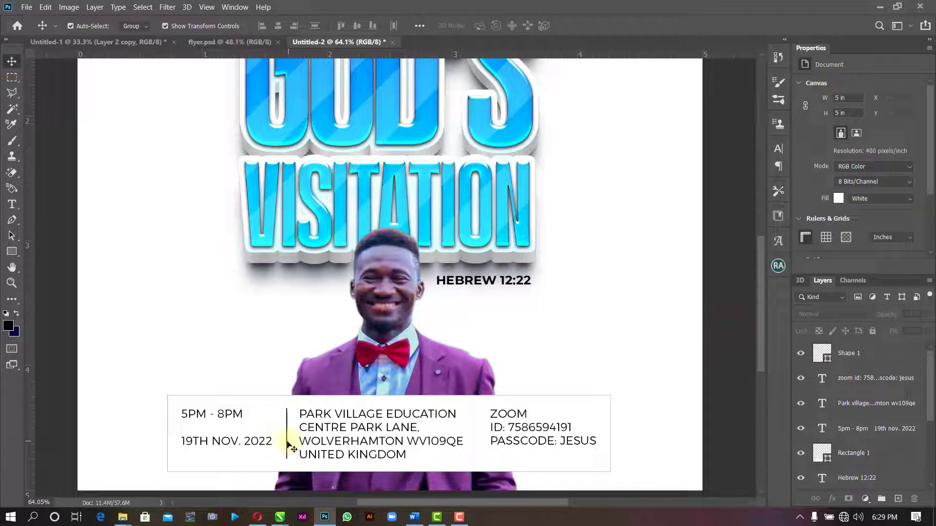
pyautogui.click(287, 443)
pyautogui.click(287, 439)
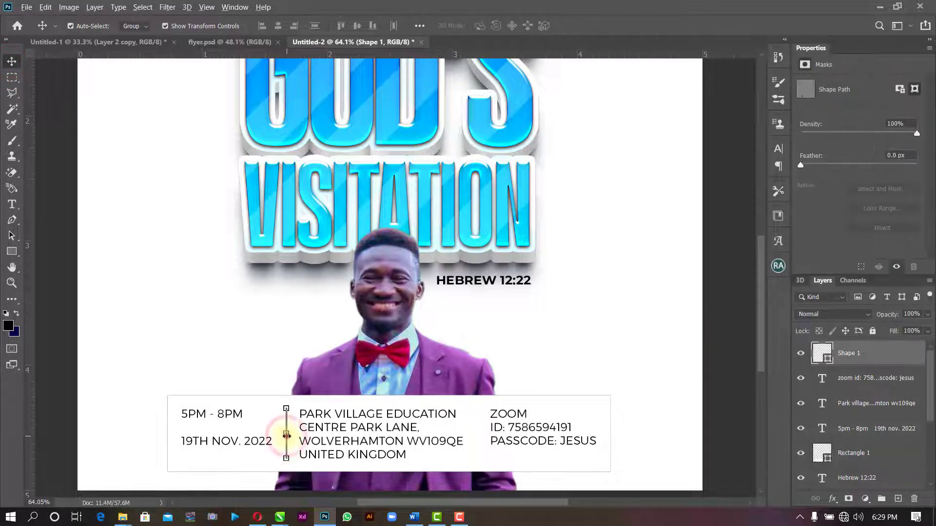
pyautogui.moveTo(287, 436); pyautogui.dragTo(319, 439)
pyautogui.hotkey('ctrl', 'z')
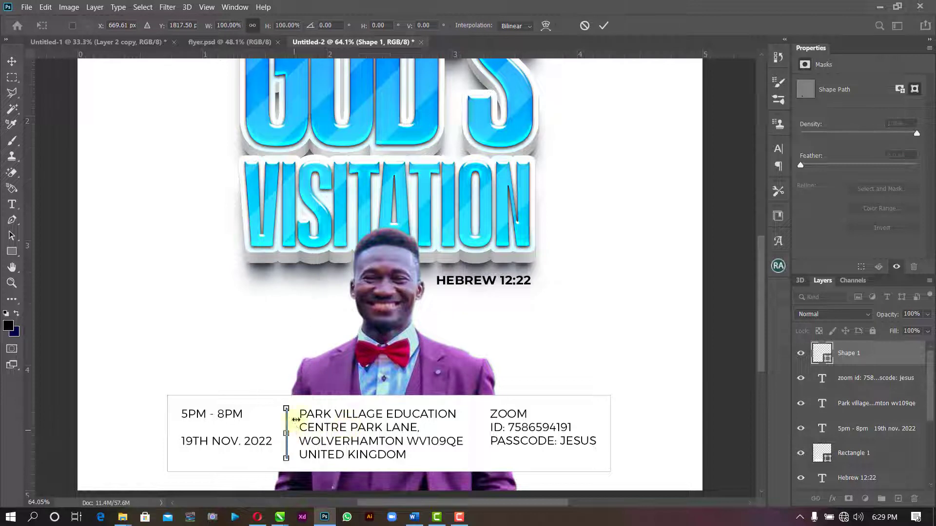
pyautogui.click(605, 28)
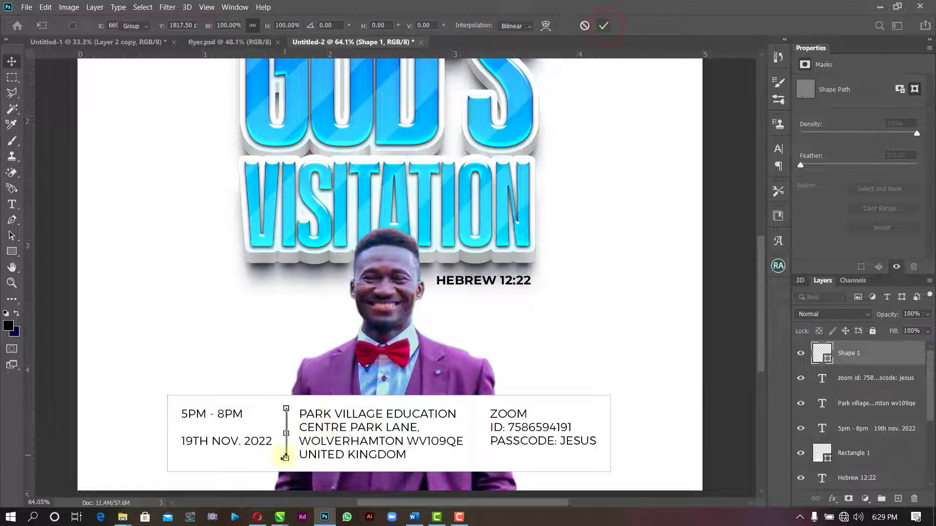
# Duplicate the divider line and move the copy between the venue address and the Zoom details, then deselect it.
pyautogui.scroll(3, 288, 457)
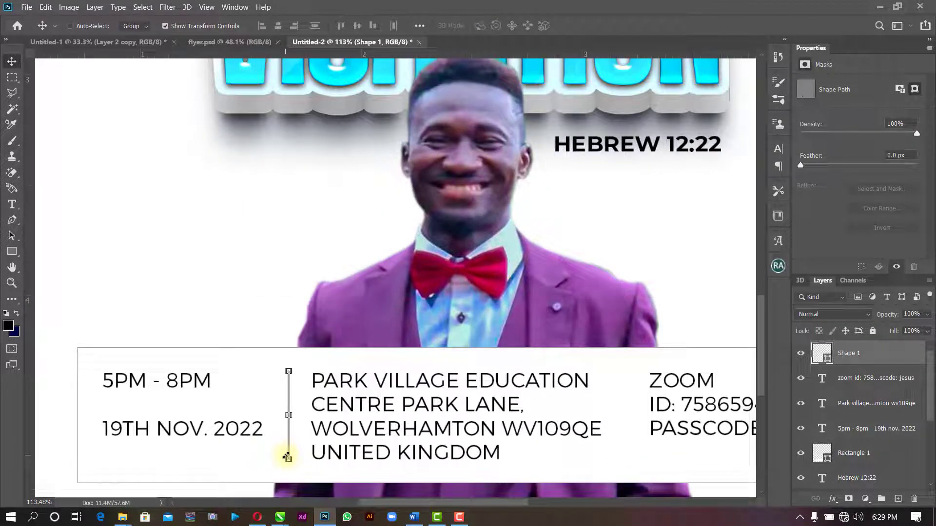
pyautogui.hotkey('ctrl', 'j')
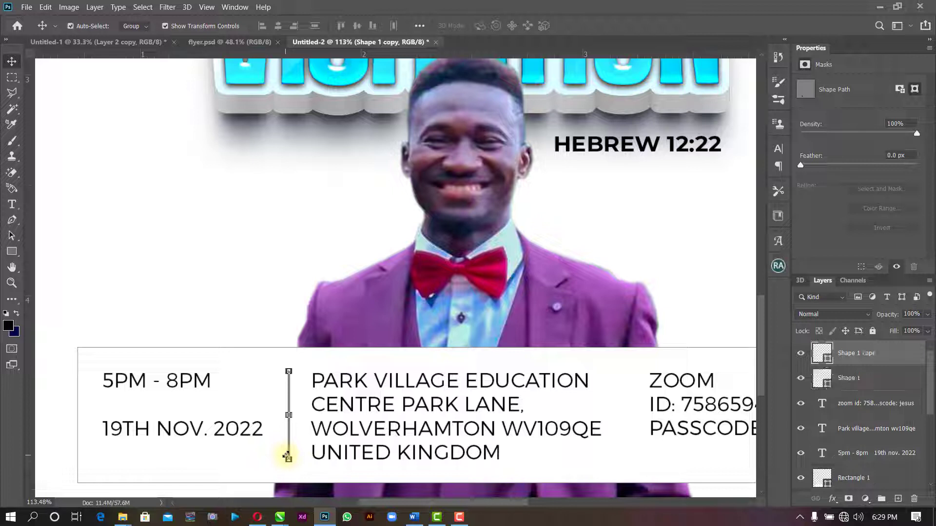
pyautogui.hotkey('ctrl', 't')
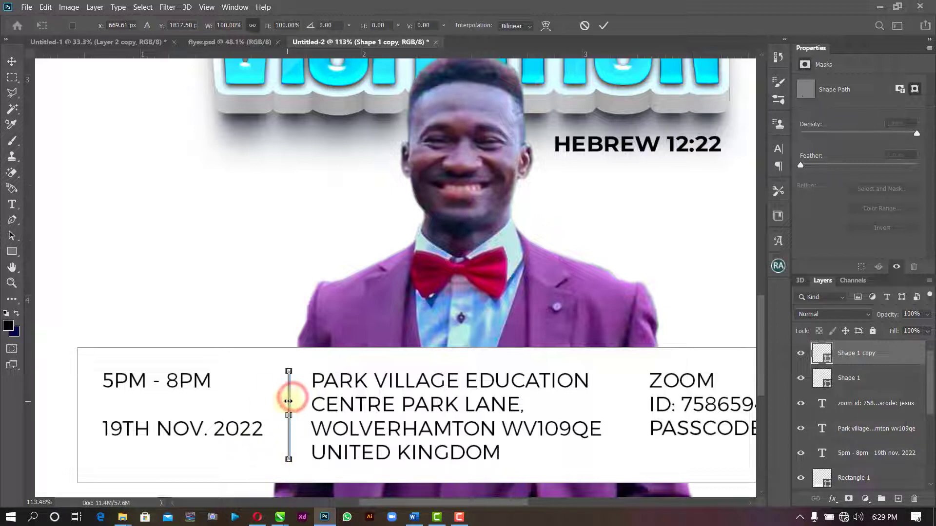
pyautogui.moveTo(288, 401); pyautogui.dragTo(624, 403)
pyautogui.click(603, 26)
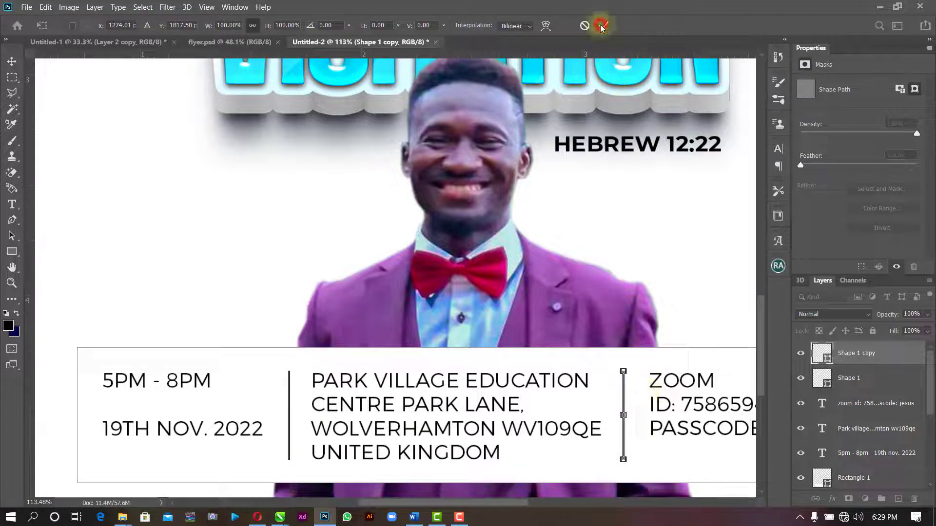
pyautogui.press('z')
pyautogui.rightClick(581, 200)
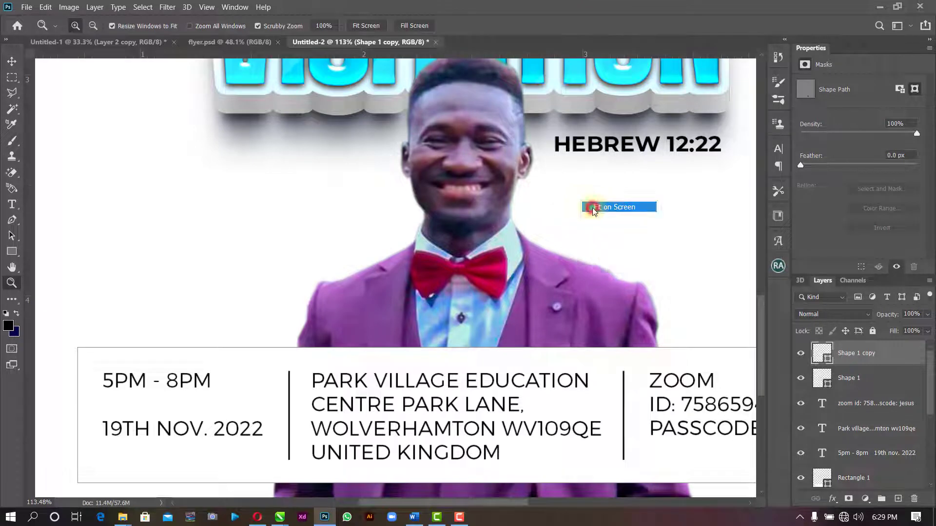
pyautogui.click(592, 206)
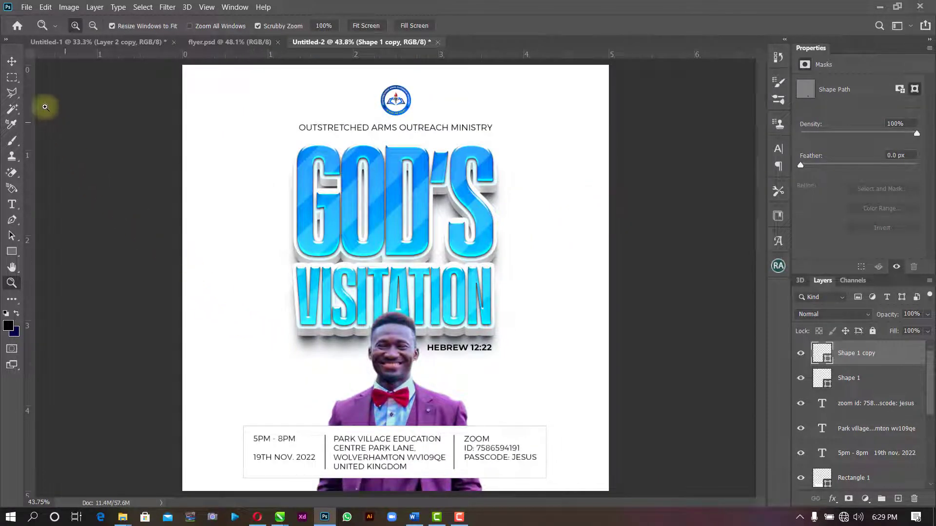
pyautogui.click(12, 60)
pyautogui.click(701, 349)
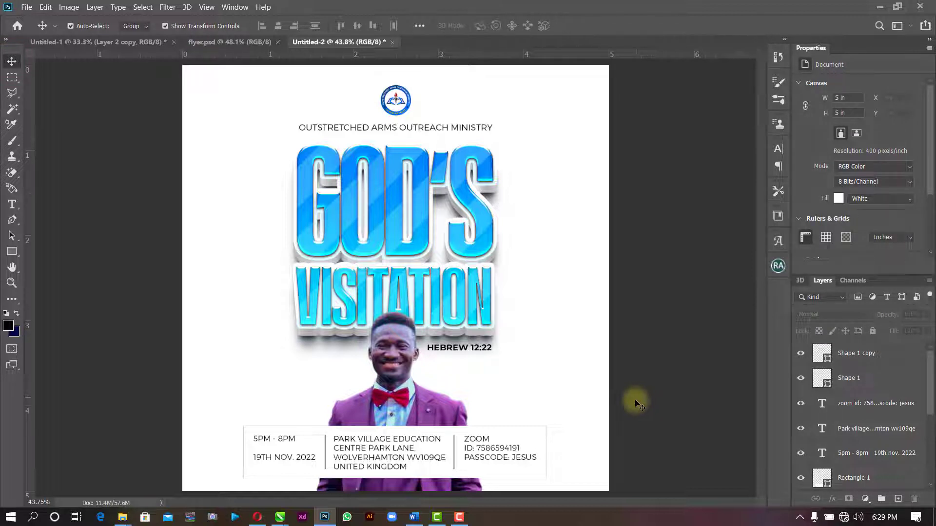
# Remove the stroke from the white information bar rectangle and deselect it.
pyautogui.click(536, 442)
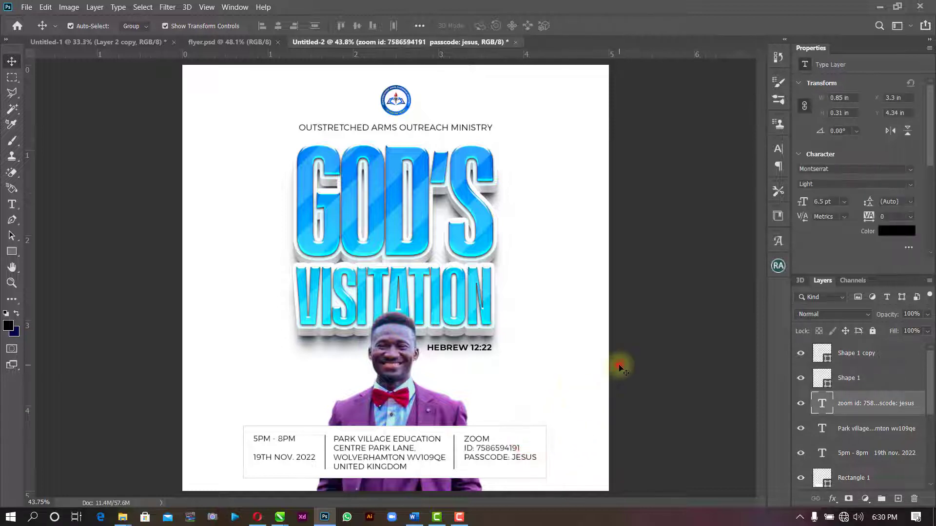
pyautogui.click(543, 431)
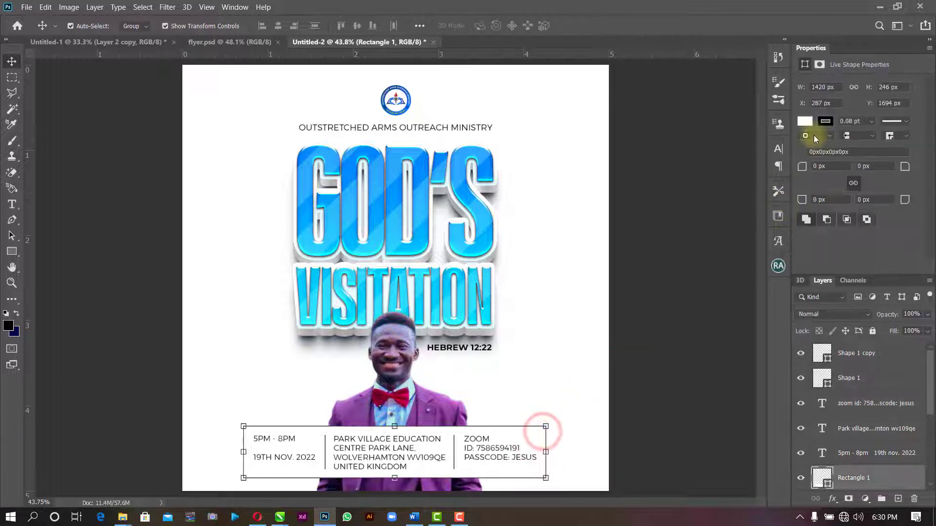
pyautogui.click(825, 121)
pyautogui.click(773, 145)
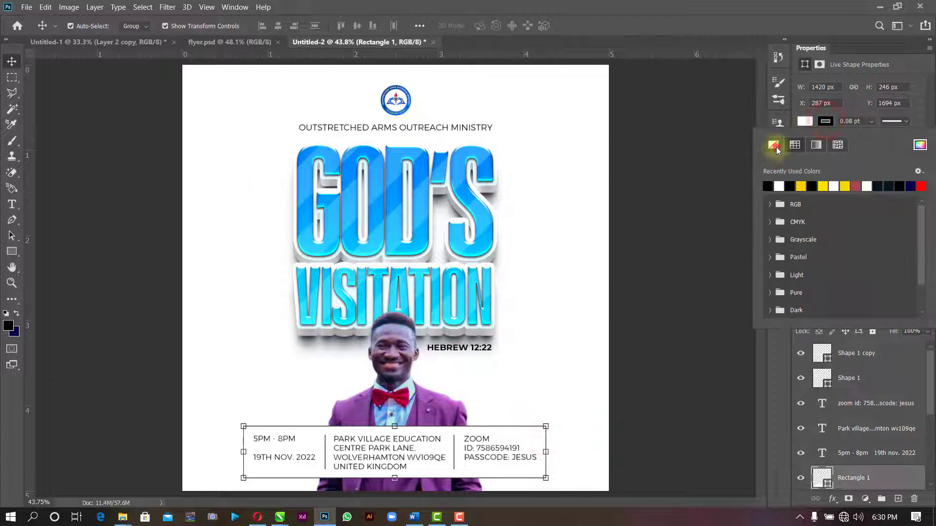
pyautogui.click(613, 309)
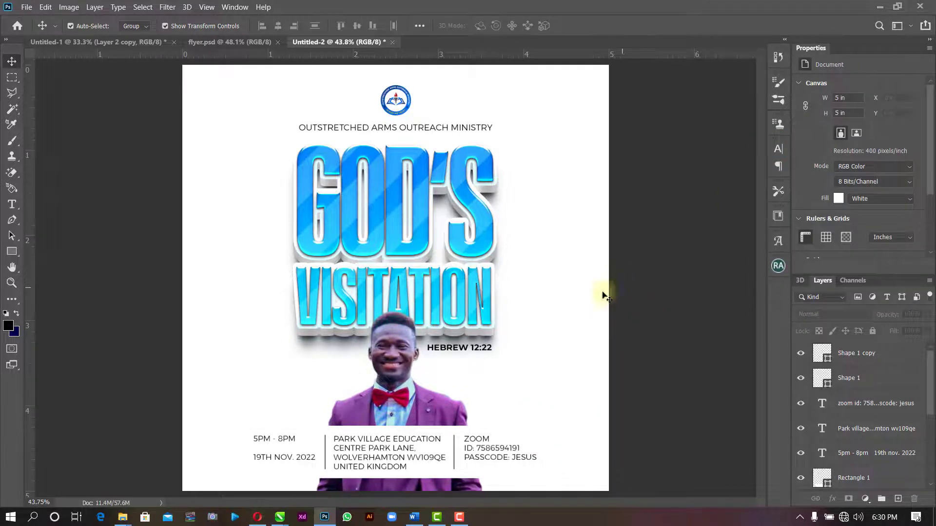
# Switch to the Word document, copy the line introducing the pastor, and return to Photoshop.
pyautogui.click(416, 516)
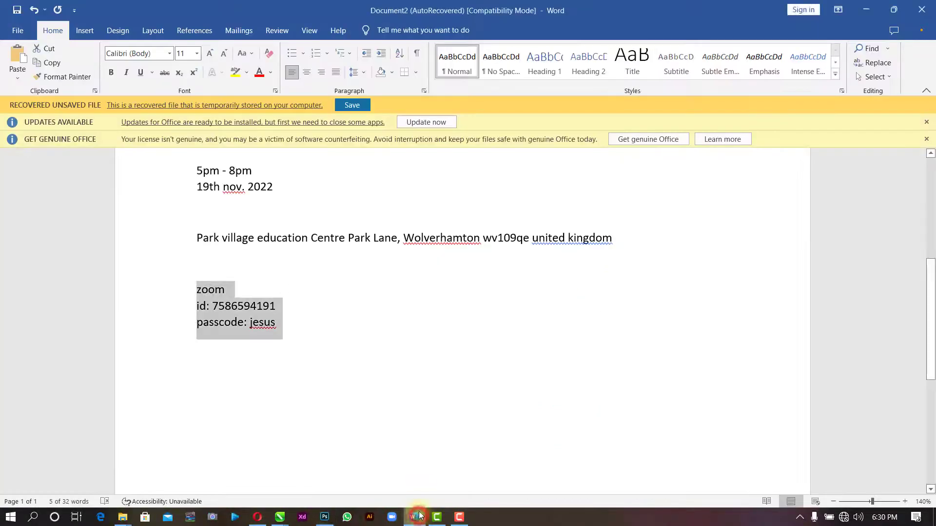
pyautogui.scroll(3, 263, 251)
pyautogui.moveTo(180, 246); pyautogui.dragTo(295, 244)
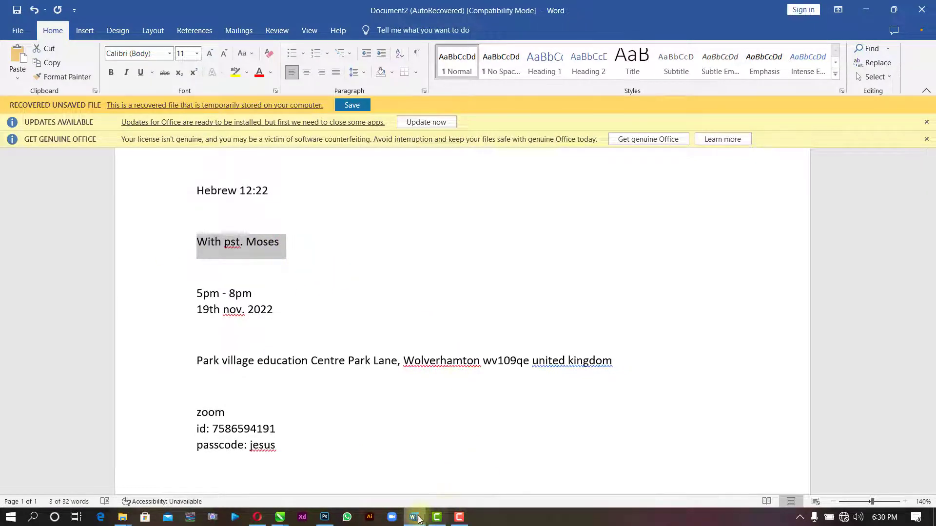
pyautogui.click(324, 516)
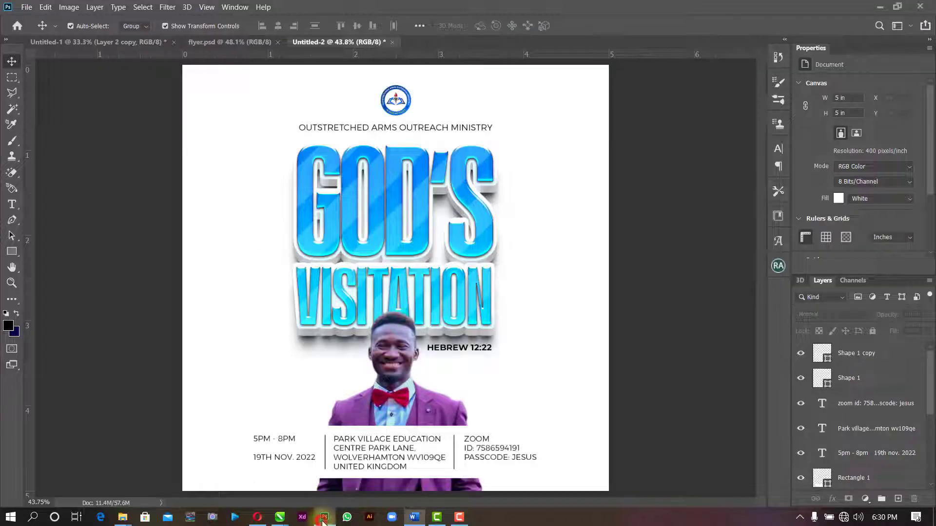
# Add a text layer beside the pastor cutout with "WITH" on one line and the pastor's title and name below it.
pyautogui.click(12, 205)
pyautogui.click(275, 380)
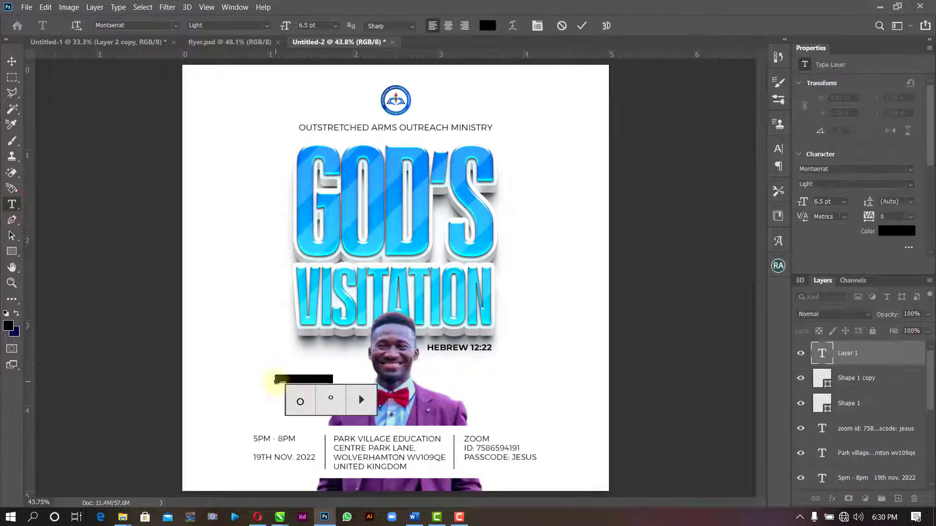
pyautogui.scroll(3, 292, 404)
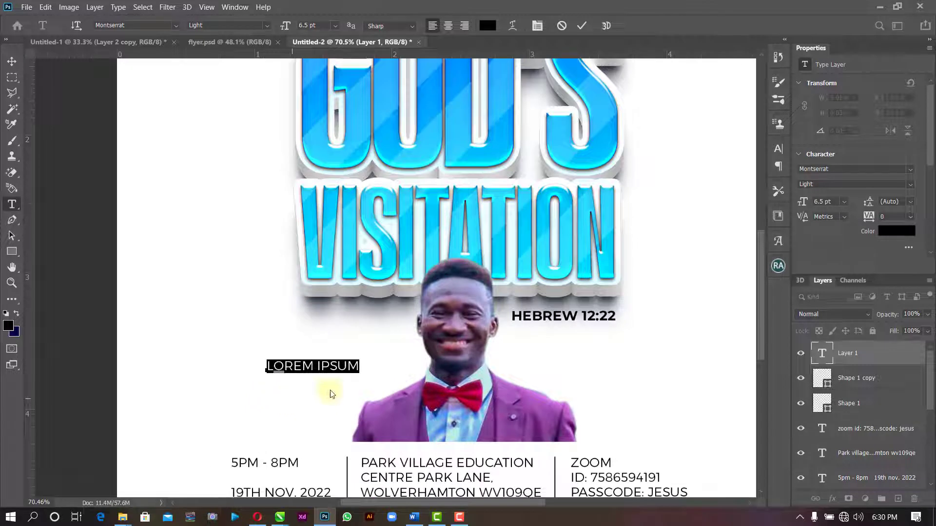
pyautogui.write('WITH PST. MOSES')
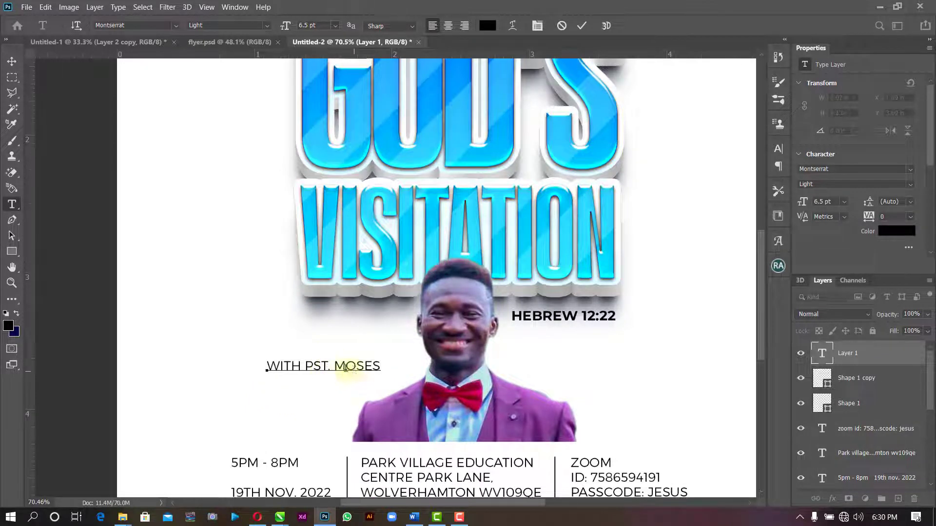
pyautogui.press('Return')
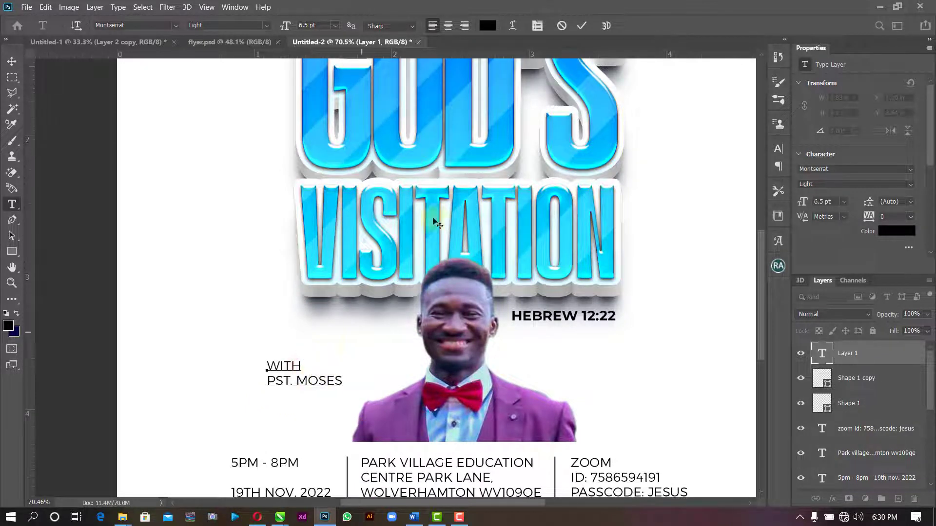
pyautogui.click(583, 25)
# Move the pastor caption closer to the cutout and scale it to about 89%.
pyautogui.click(12, 61)
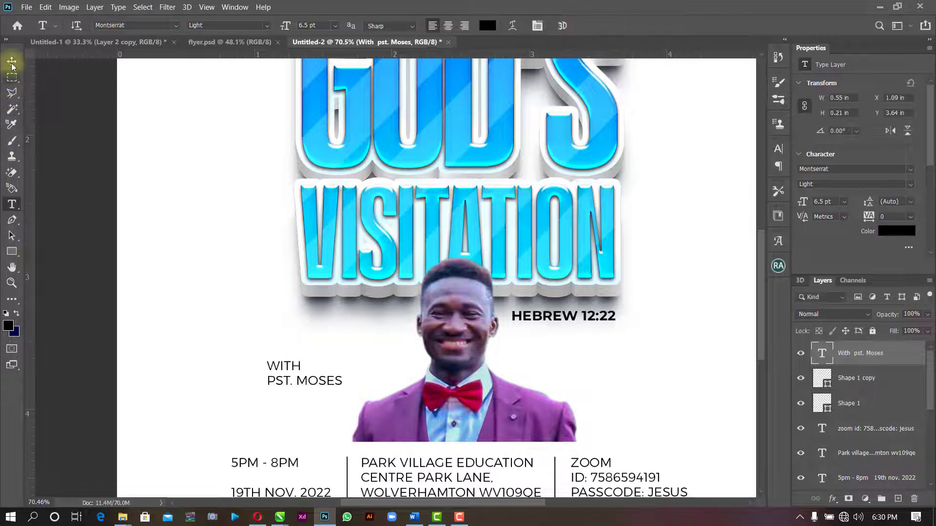
pyautogui.moveTo(304, 377); pyautogui.dragTo(371, 389)
pyautogui.hotkey('ctrl', 't')
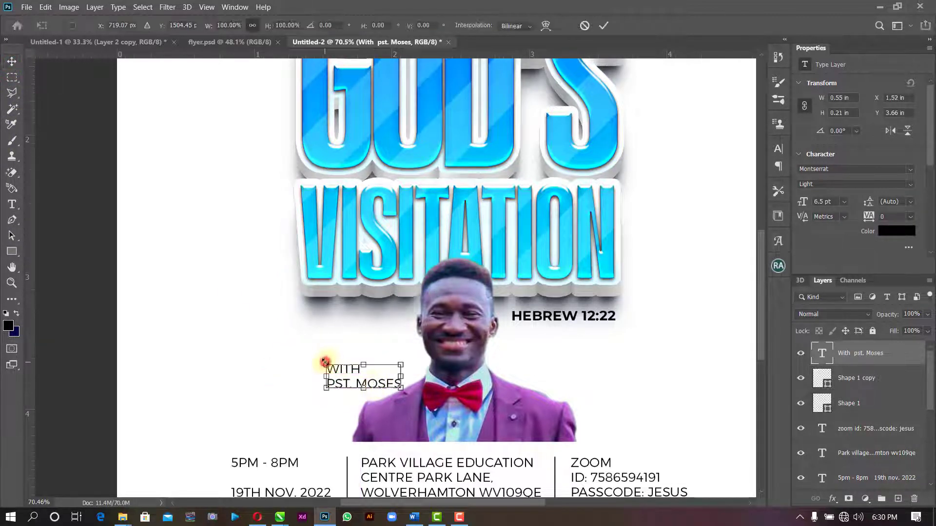
pyautogui.moveTo(324, 363); pyautogui.dragTo(334, 364)
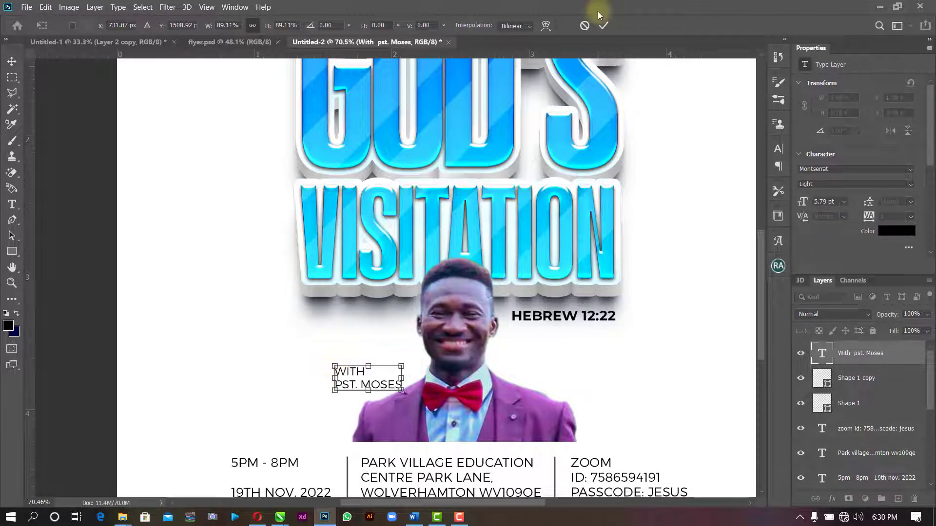
pyautogui.click(601, 25)
# Set the pastor's name line in the caption to the Bold font style.
pyautogui.press('t')
pyautogui.moveTo(404, 385); pyautogui.dragTo(334, 386)
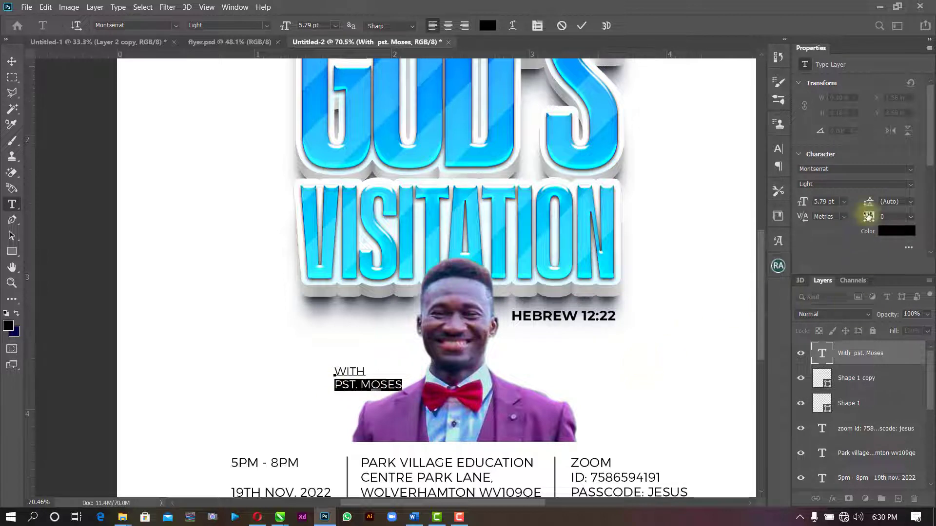
pyautogui.click(909, 184)
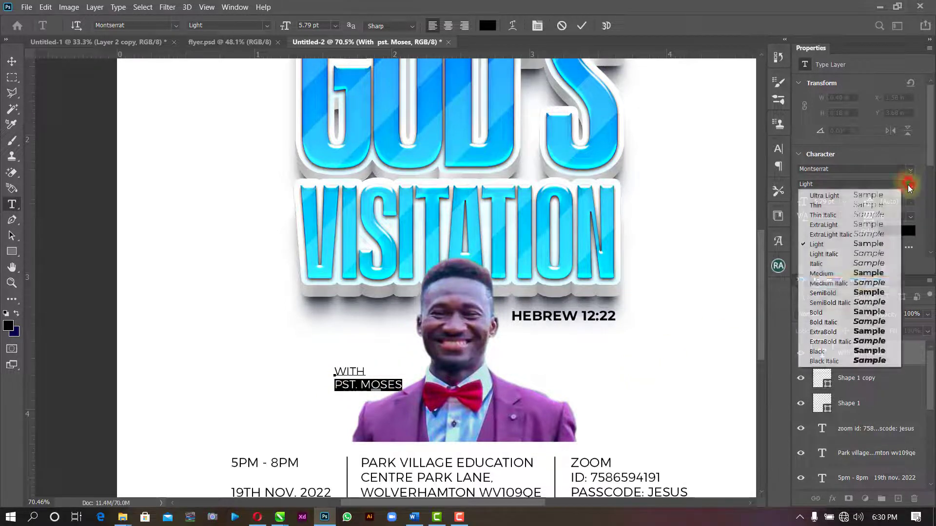
pyautogui.click(828, 311)
pyautogui.click(581, 25)
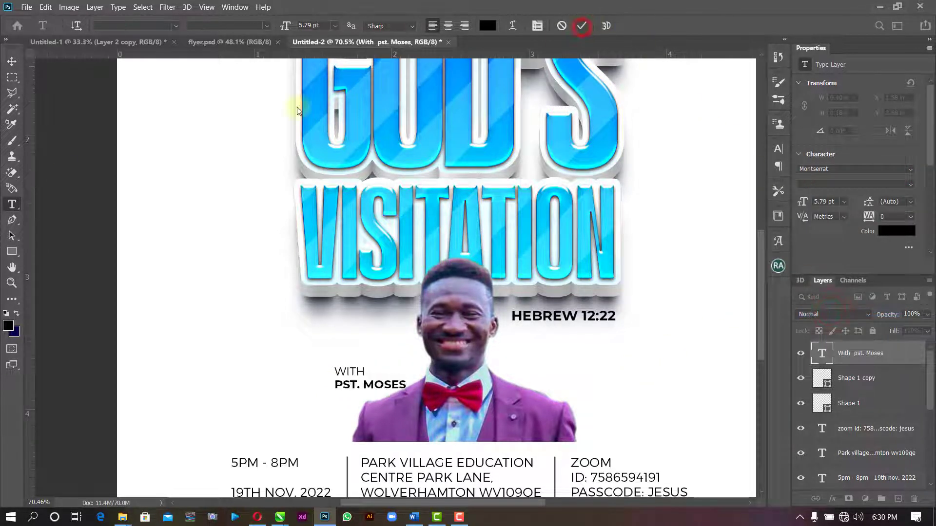
# Shift the pastor caption slightly left to clear the cutout's shoulder, fit the flyer on screen and deselect the caption.
pyautogui.click(11, 61)
pyautogui.moveTo(360, 379); pyautogui.dragTo(337, 380)
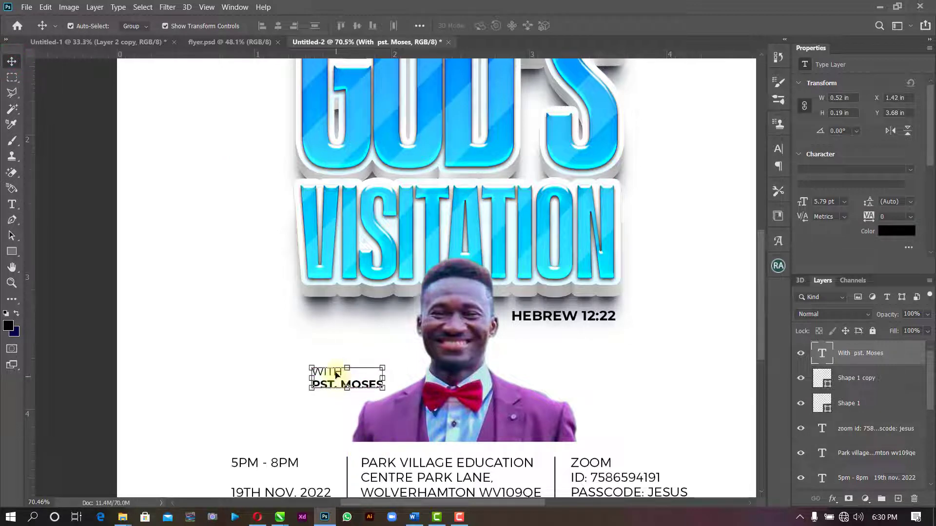
pyautogui.press('z')
pyautogui.rightClick(408, 242)
pyautogui.click(417, 247)
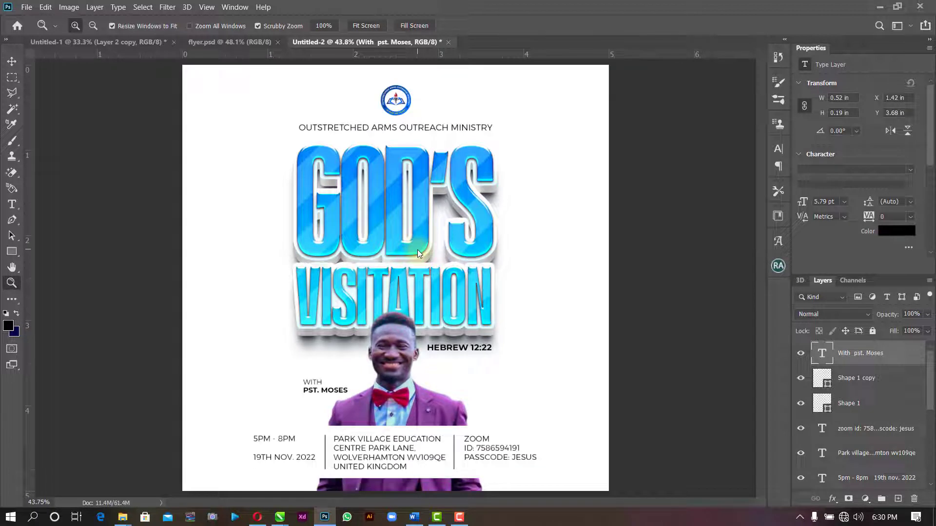
pyautogui.click(11, 61)
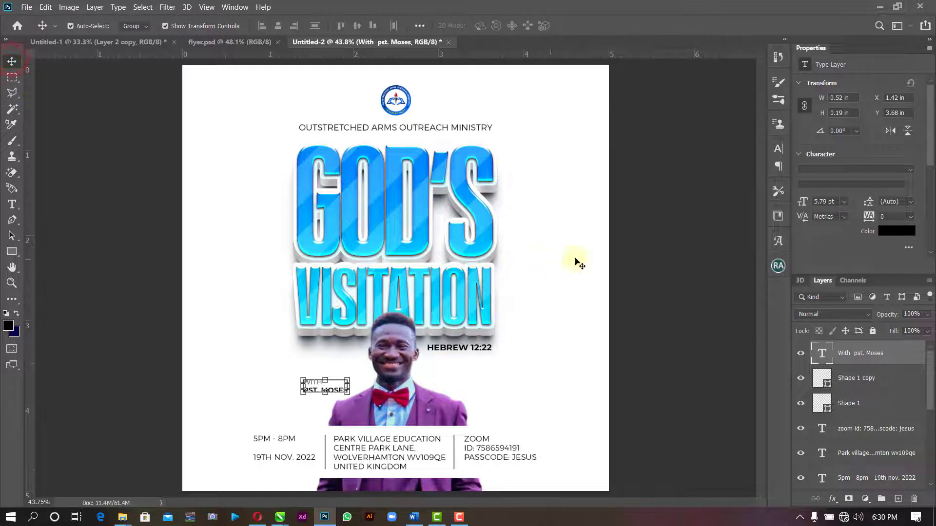
pyautogui.click(630, 226)
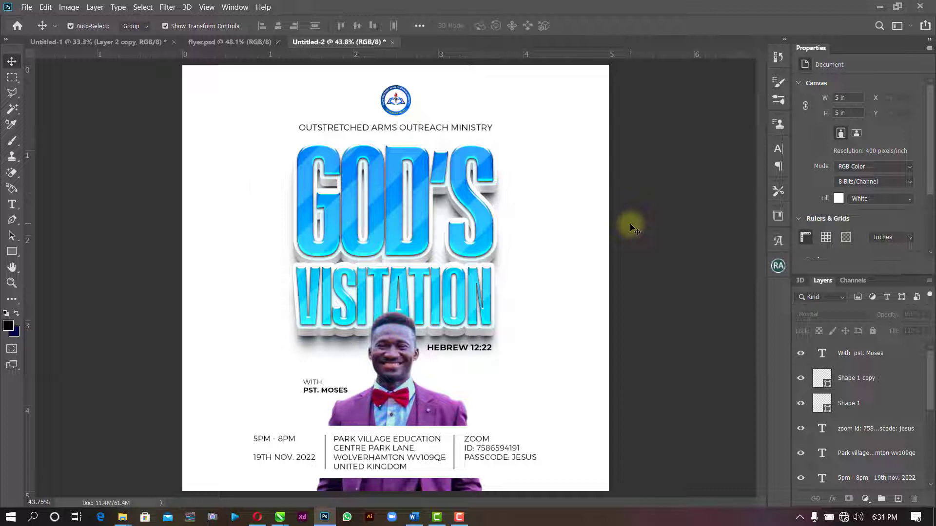
pyautogui.click(630, 225)
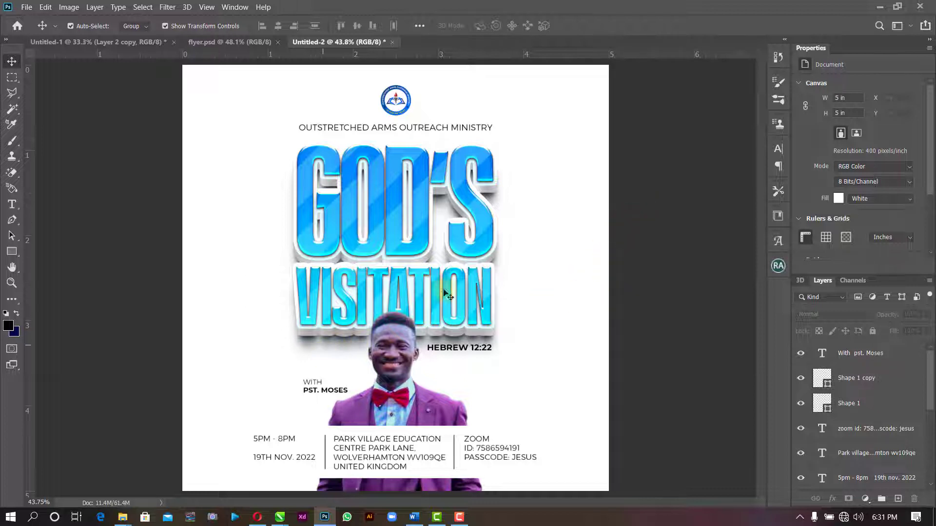
# Group the layers from Shape 1 copy down to Rectangle 1 and name the group "Date, Time and Venue".
pyautogui.scroll(-4, 892, 399)
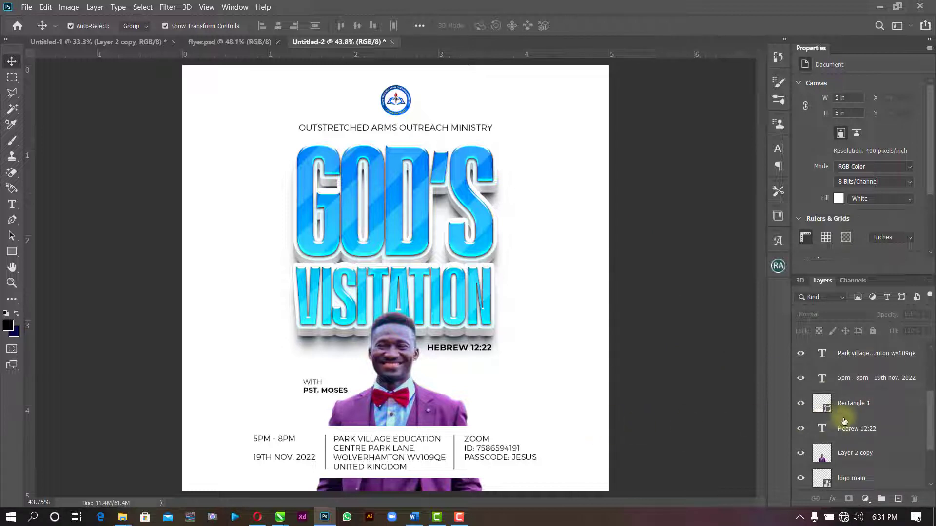
pyautogui.scroll(-3, 843, 419)
pyautogui.click(495, 463)
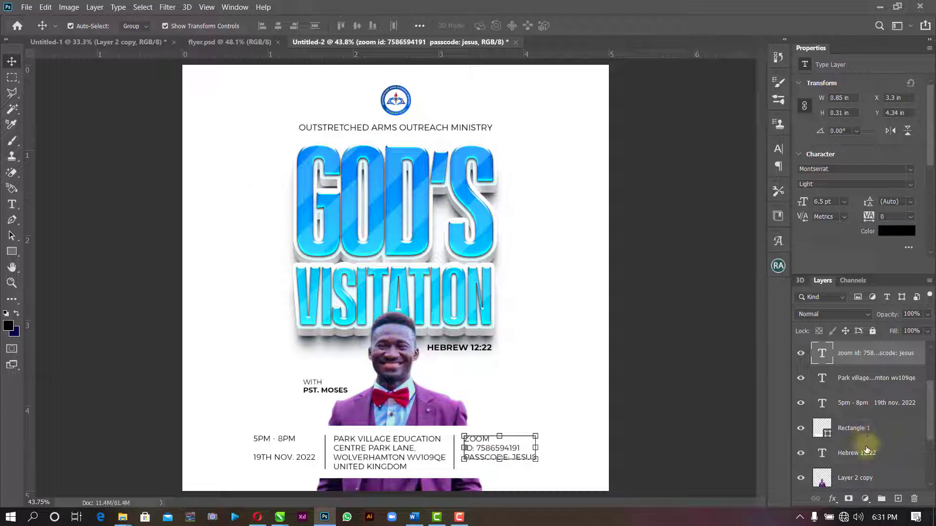
pyautogui.scroll(3, 863, 444)
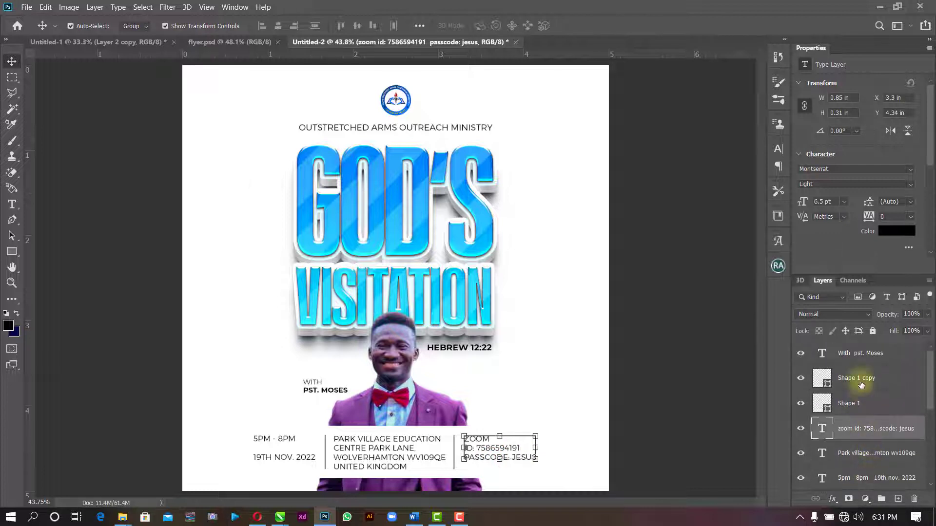
pyautogui.click(867, 384)
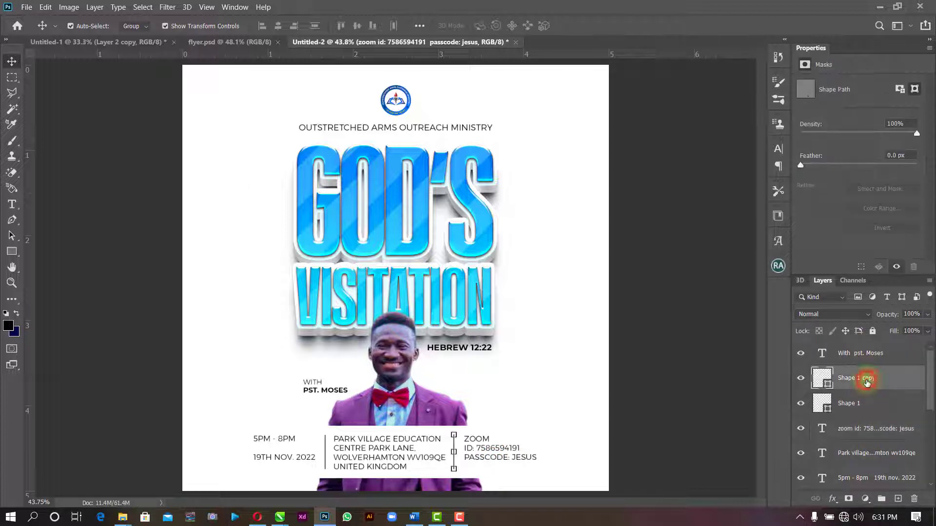
pyautogui.scroll(-3, 866, 385)
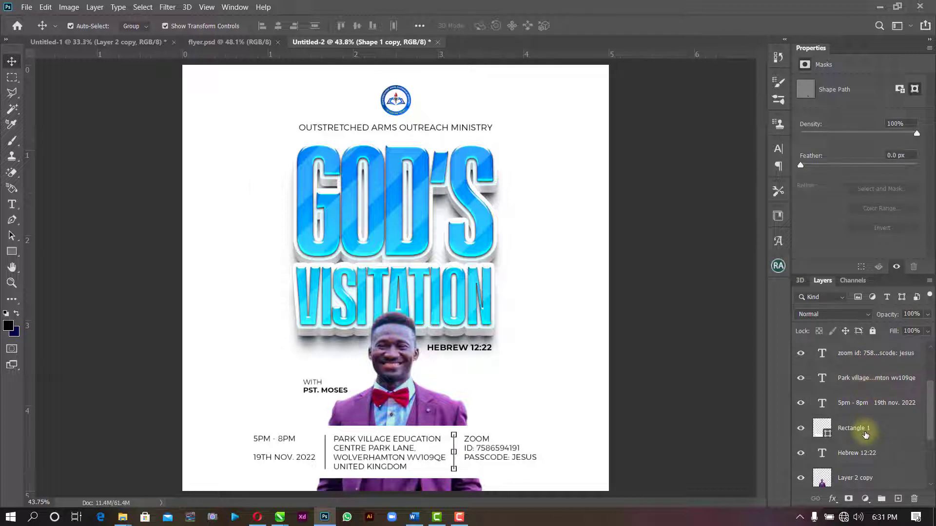
pyautogui.keyDown('shift'); pyautogui.click(864, 427); pyautogui.keyUp('shift')
pyautogui.hotkey('ctrl', 'g')
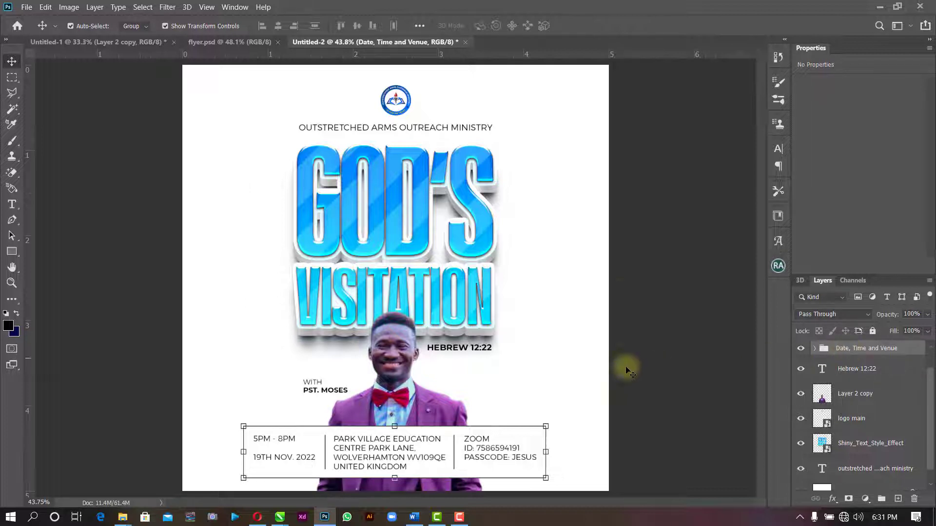
# Recolour the "Hebrew 12:22" text yellow, #ffe400, and deselect it.
pyautogui.click(623, 287)
pyautogui.click(456, 280)
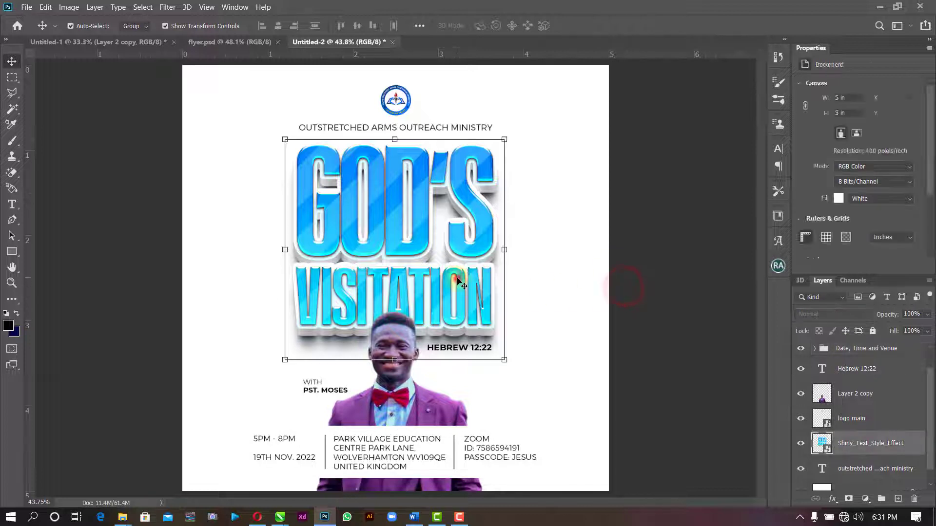
pyautogui.click(460, 349)
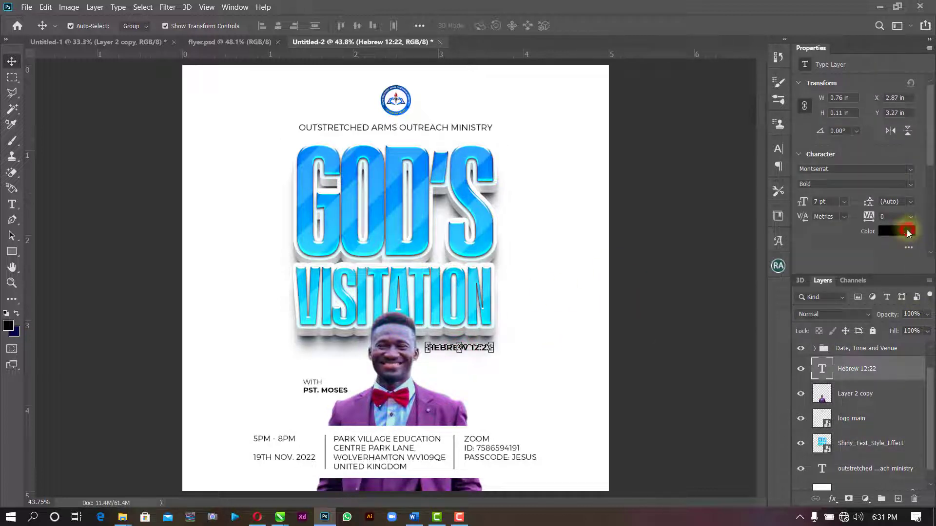
pyautogui.click(908, 233)
pyautogui.click(765, 85)
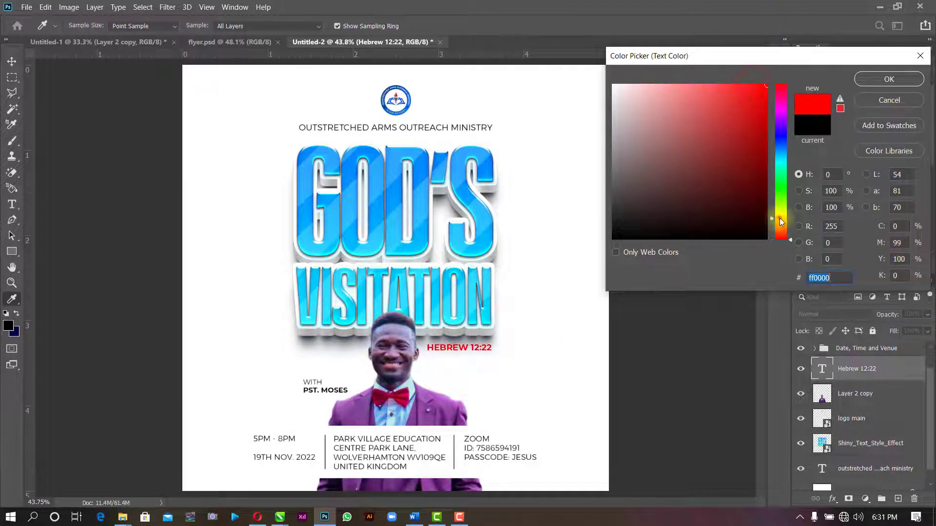
pyautogui.moveTo(781, 221); pyautogui.dragTo(782, 217)
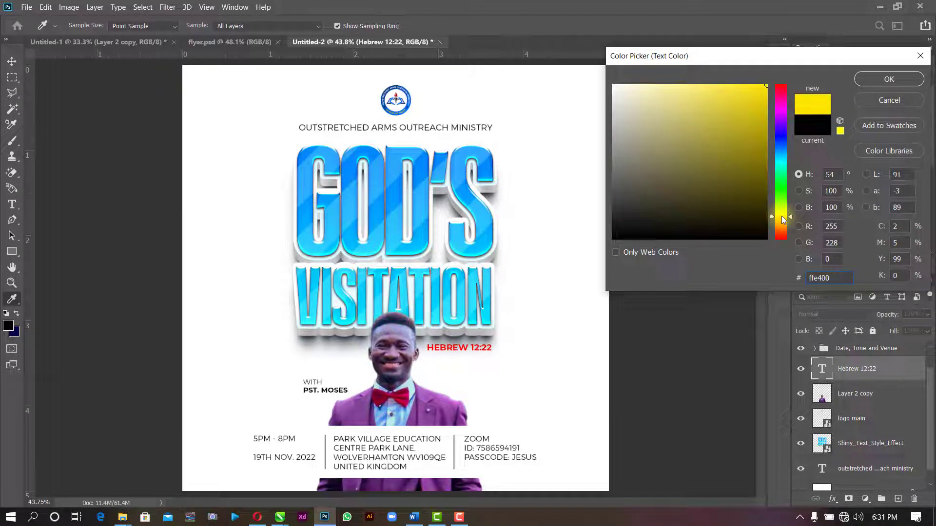
pyautogui.click(902, 79)
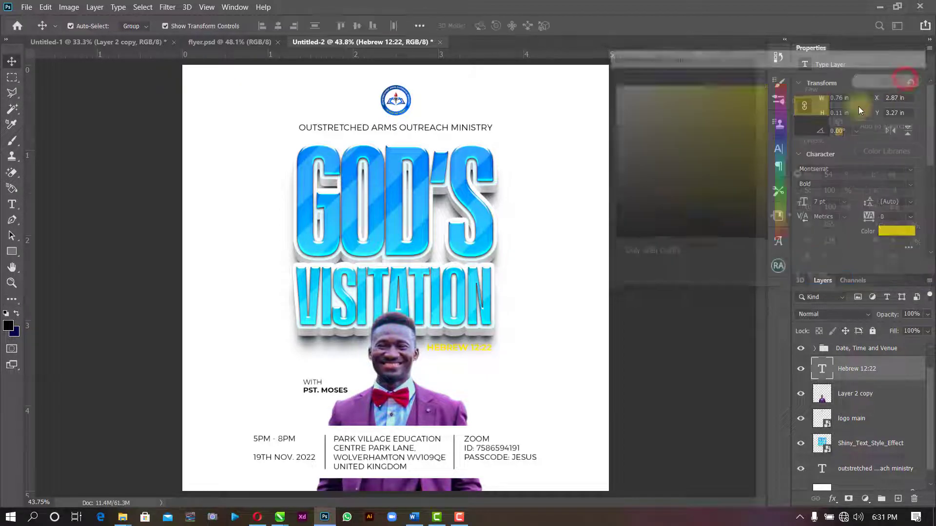
pyautogui.click(661, 296)
# Set the pastor caption's text colour to white, #ffffff, and deselect it.
pyautogui.click(315, 390)
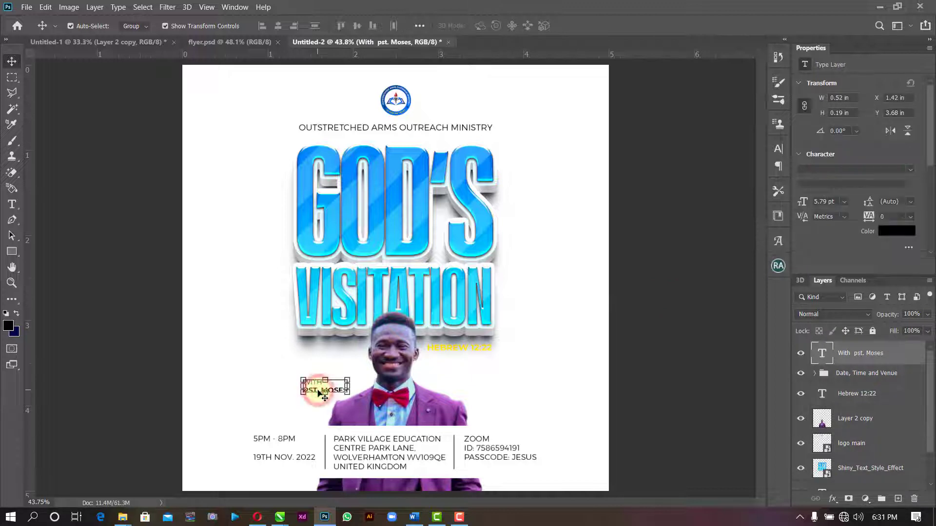
pyautogui.click(899, 231)
pyautogui.write('ffffff')
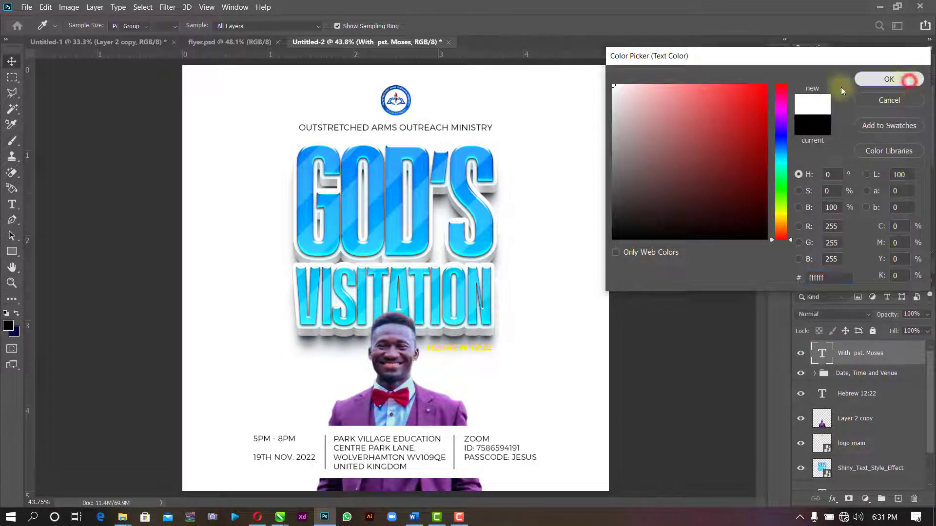
pyautogui.click(683, 165)
pyautogui.click(632, 289)
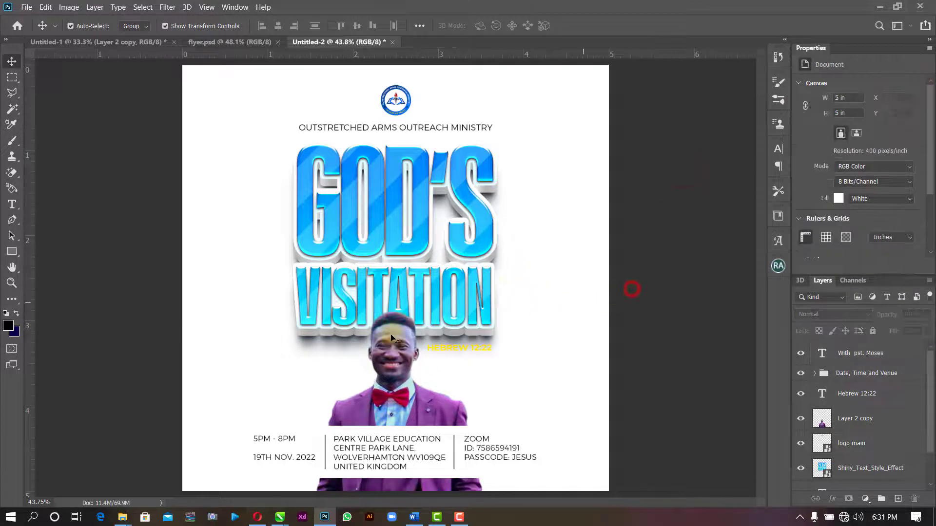
# Place the blue glowing-doors background image from the God's Visitation folder into the flyer document.
pyautogui.moveTo(122, 516)
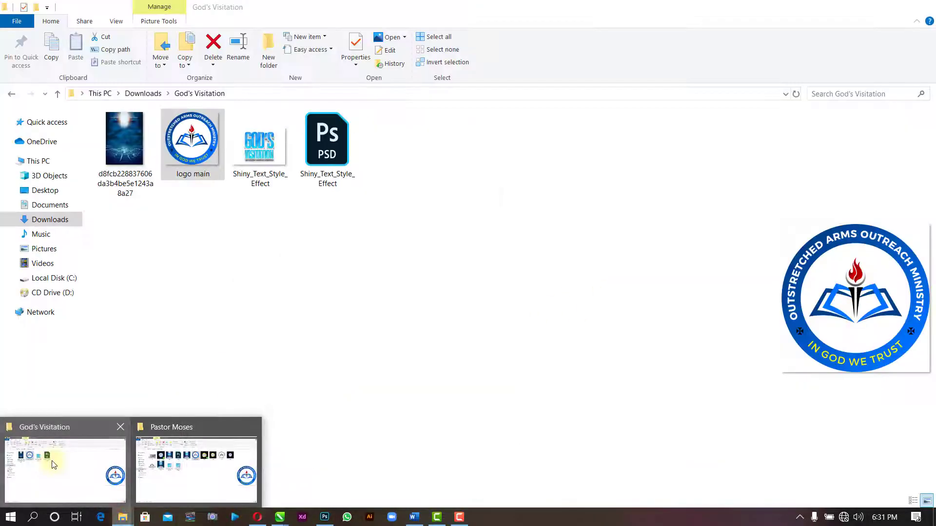
pyautogui.click(53, 465)
pyautogui.click(123, 142)
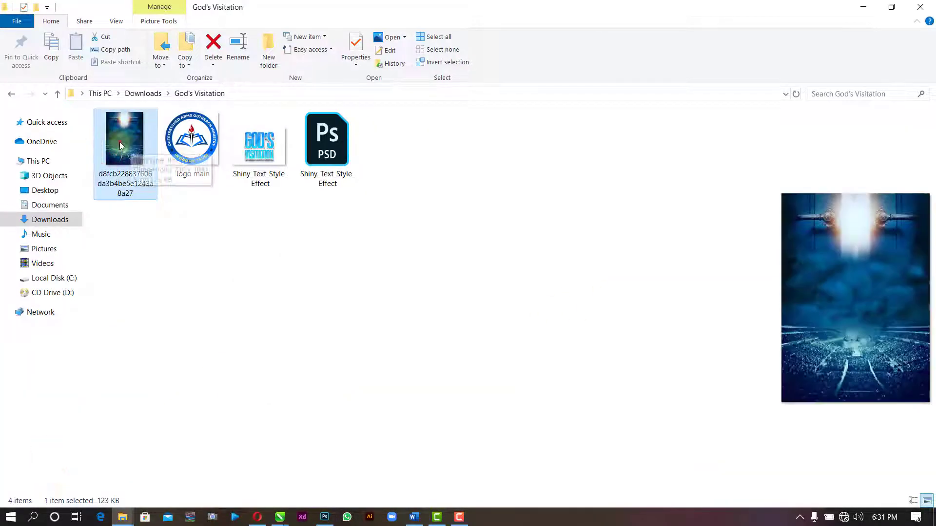
pyautogui.moveTo(120, 145); pyautogui.dragTo(424, 279)
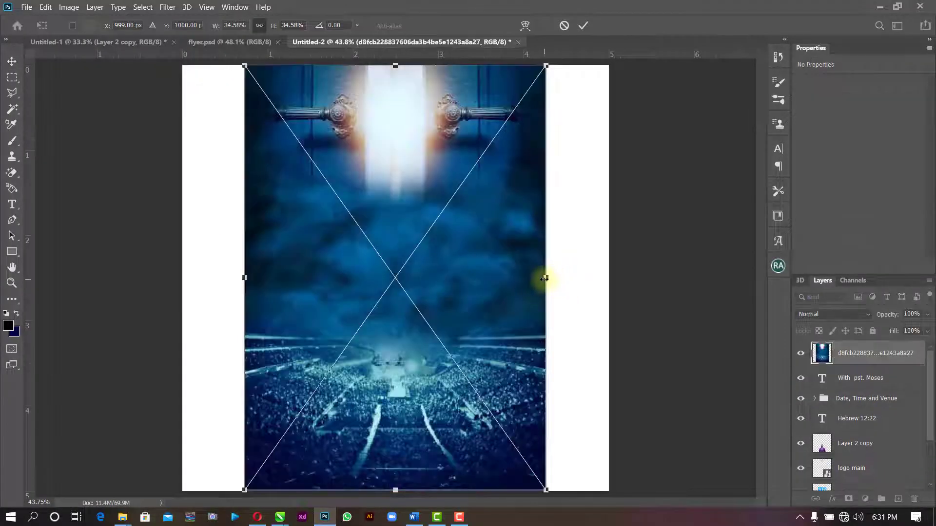
# Scale the placed image to the canvas width with its top edge on the canvas top, and stack it directly above the Background layer.
pyautogui.moveTo(544, 278); pyautogui.dragTo(609, 265)
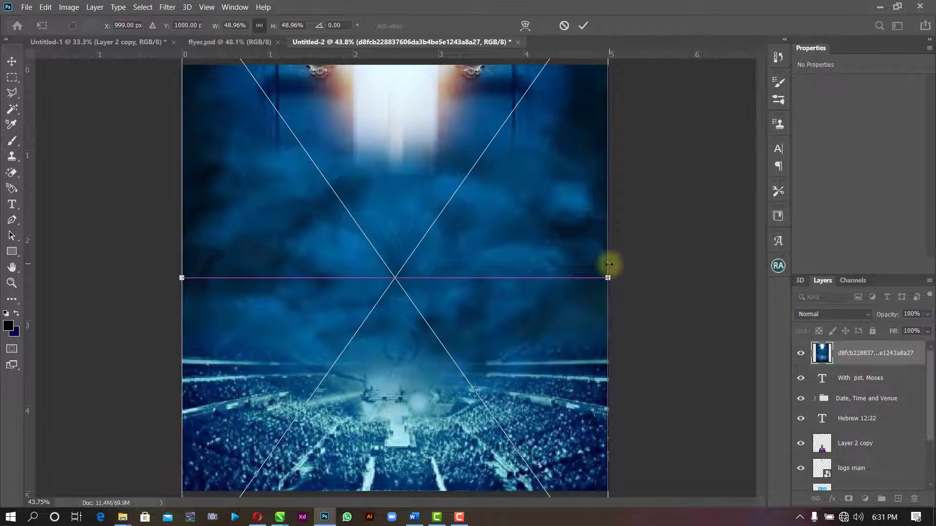
pyautogui.moveTo(557, 169); pyautogui.dragTo(558, 239)
pyautogui.click(583, 26)
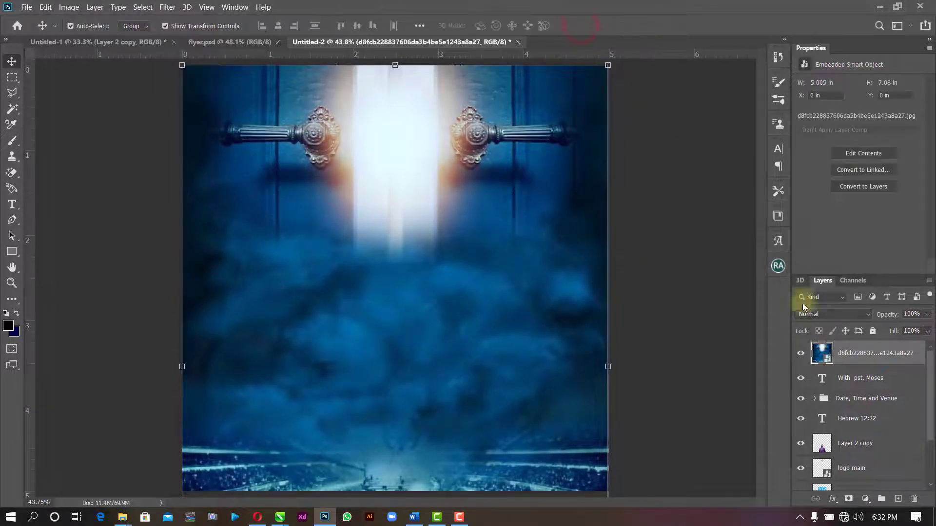
pyautogui.scroll(-3, 850, 359)
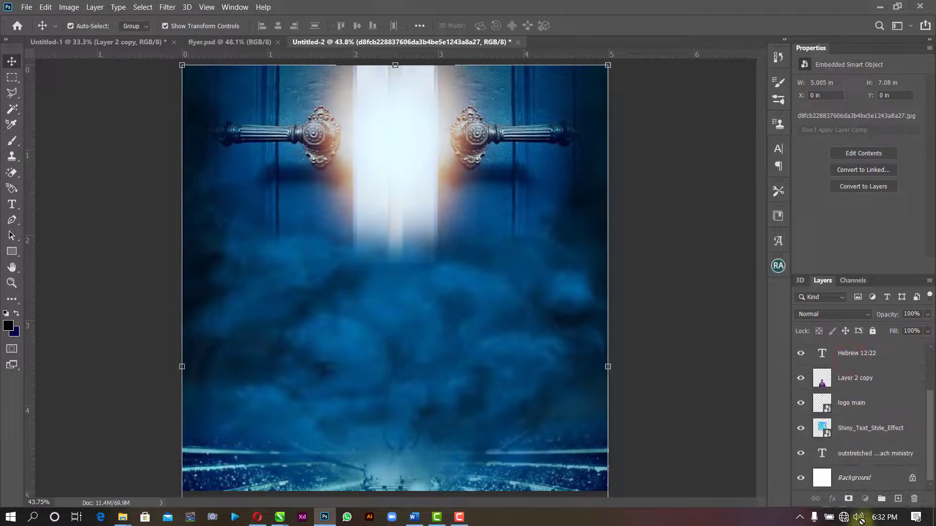
pyautogui.moveTo(859, 518); pyautogui.dragTo(855, 462)
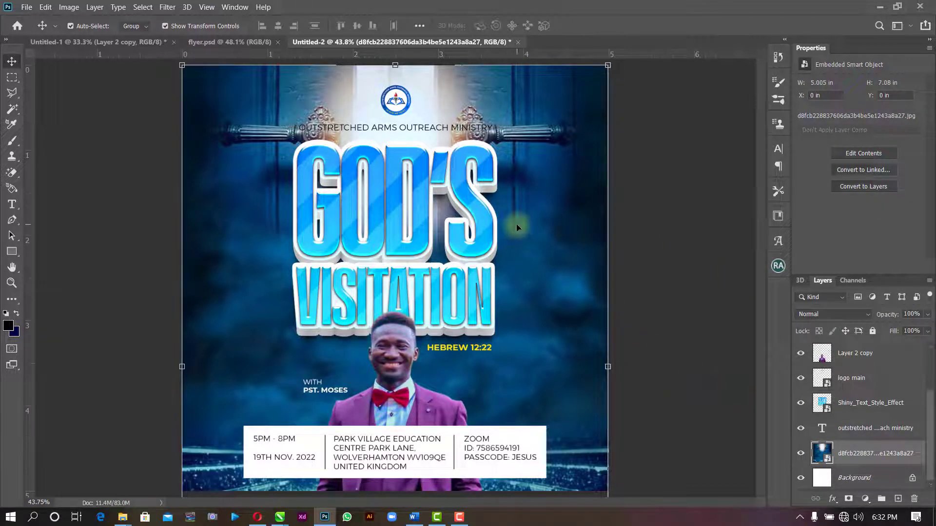
# Start a Camera Raw filter on the blue background image with Contrast +25 and Blacks -17.
pyautogui.click(168, 7)
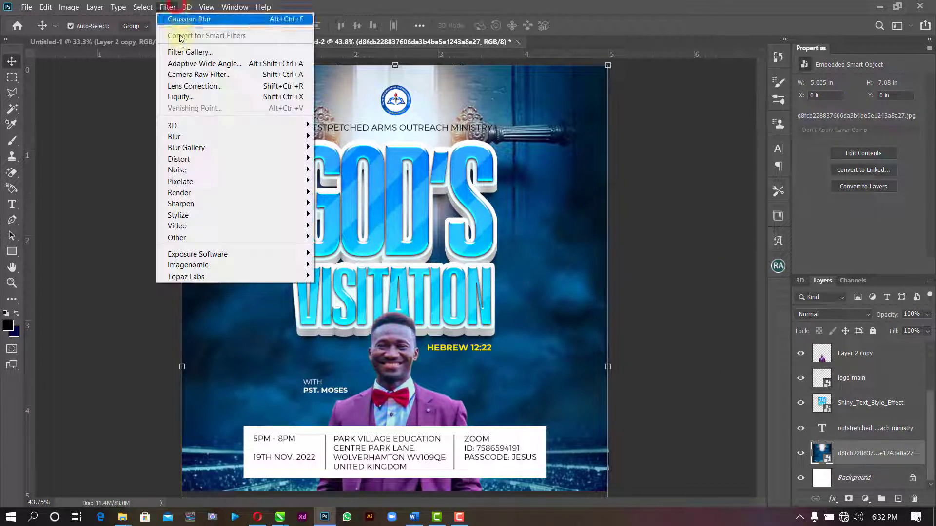
pyautogui.click(182, 76)
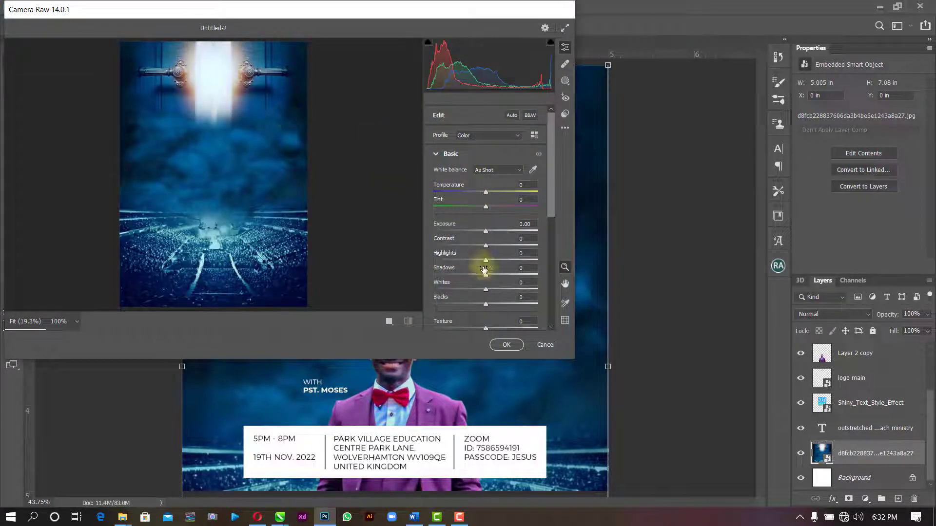
pyautogui.moveTo(486, 246)
pyautogui.mouseDown()
pyautogui.moveTo(518, 241)
pyautogui.moveTo(499, 242)
pyautogui.mouseUp()
pyautogui.scroll(-1, 500, 265)
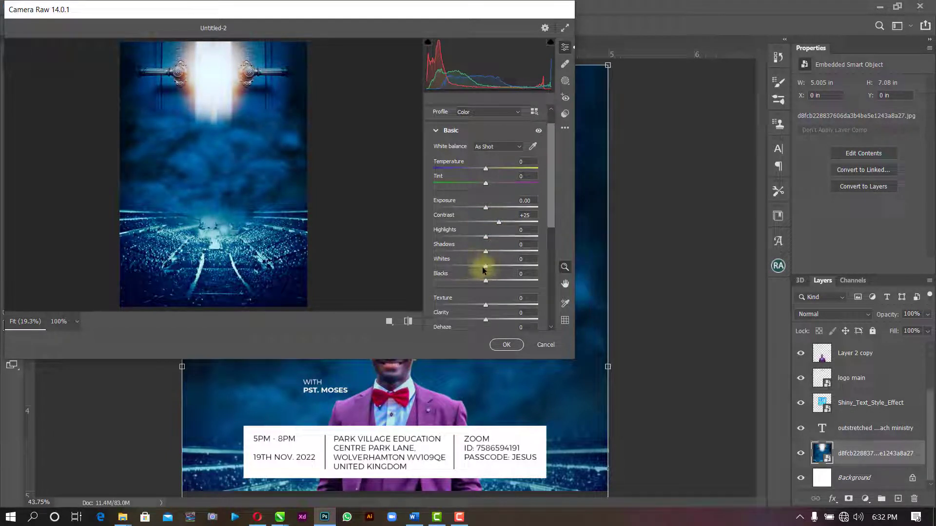
pyautogui.moveTo(484, 284); pyautogui.dragTo(487, 311)
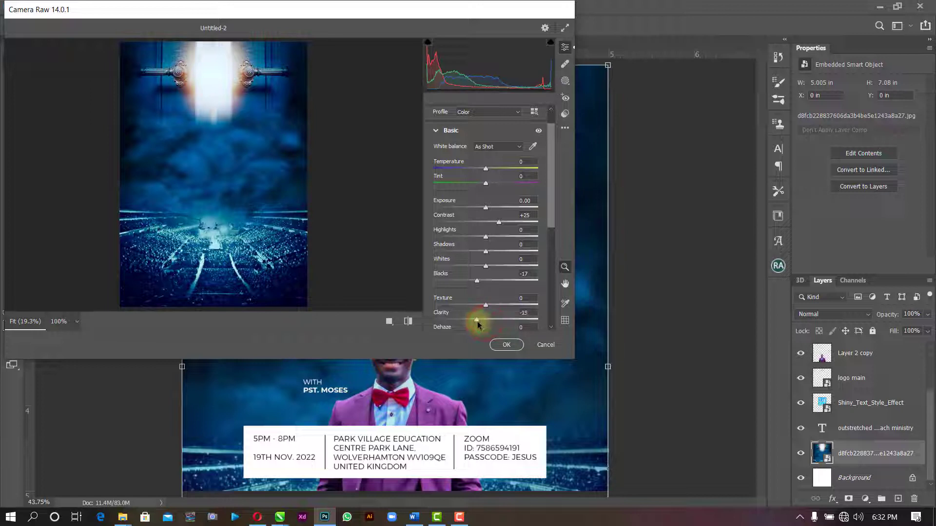
# Set Texture to +12, Clarity to -4 and Vibrance to +24, apply the Camera Raw filter and deselect the image.
pyautogui.moveTo(482, 324); pyautogui.dragTo(492, 307)
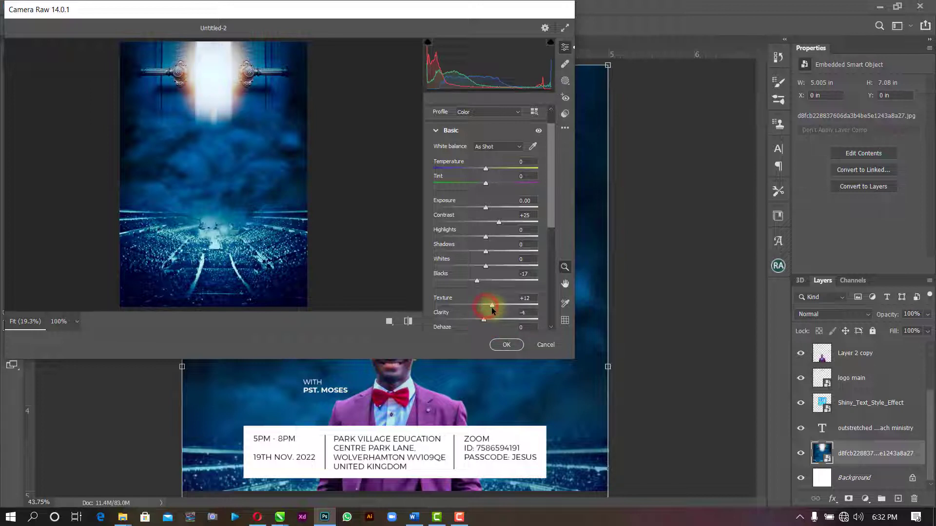
pyautogui.scroll(-3, 497, 288)
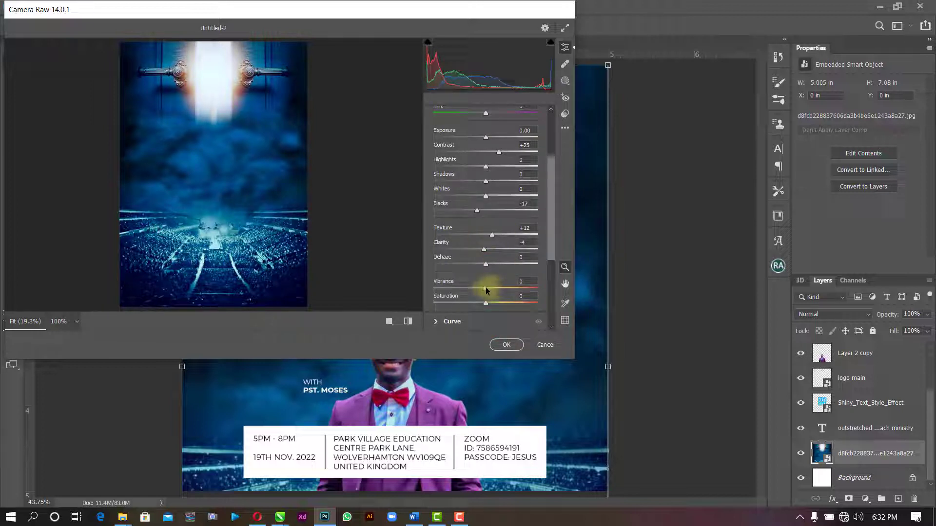
pyautogui.moveTo(486, 290)
pyautogui.mouseDown()
pyautogui.moveTo(518, 290)
pyautogui.moveTo(500, 292)
pyautogui.mouseUp()
pyautogui.scroll(-3, 510, 268)
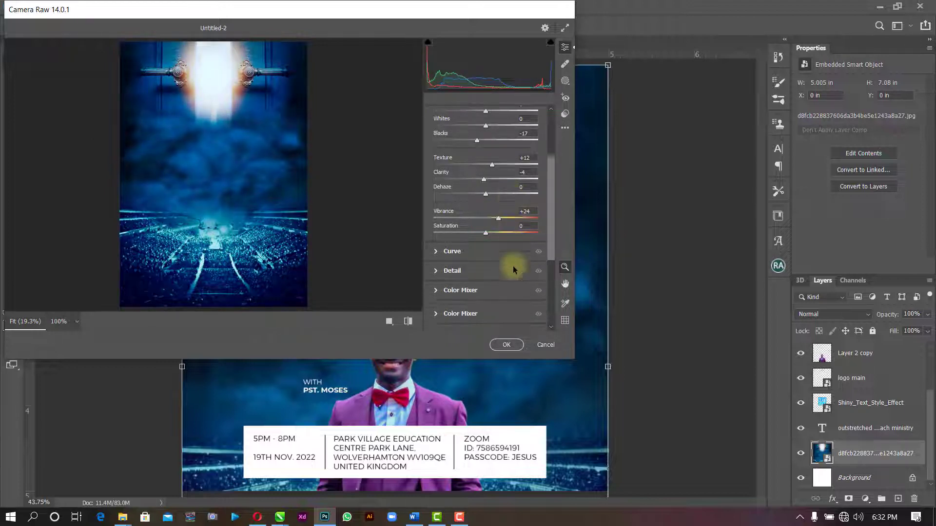
pyautogui.click(507, 345)
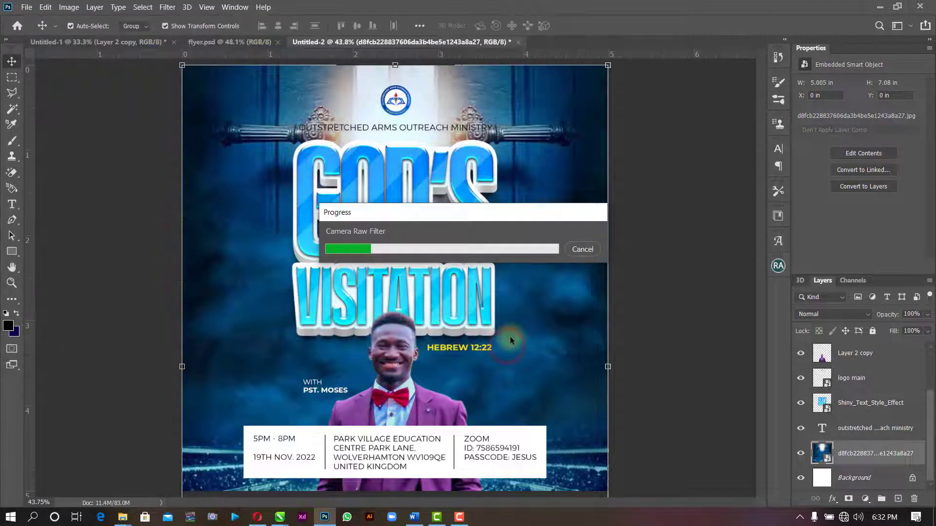
pyautogui.click(695, 192)
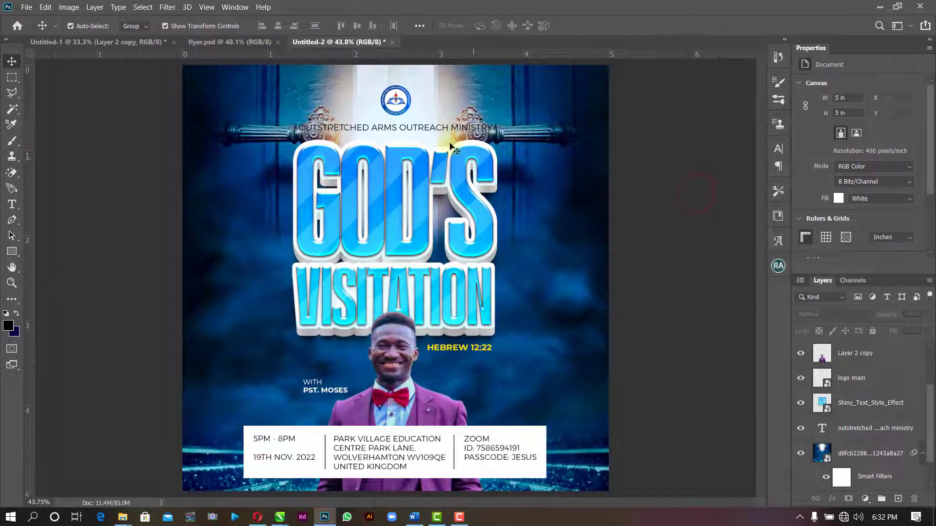
# Nudge the blue background image slightly upward to Y -0.04 in.
pyautogui.scroll(4, 412, 148)
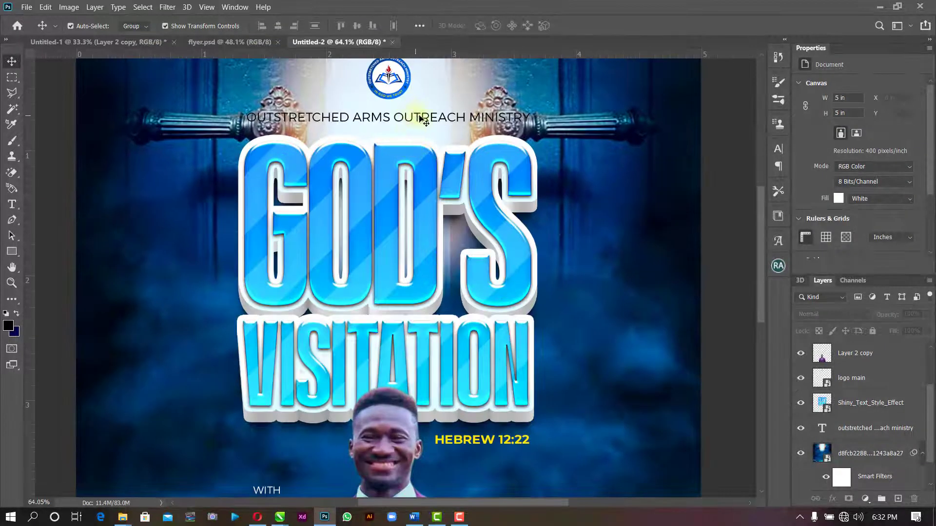
pyautogui.click(632, 210)
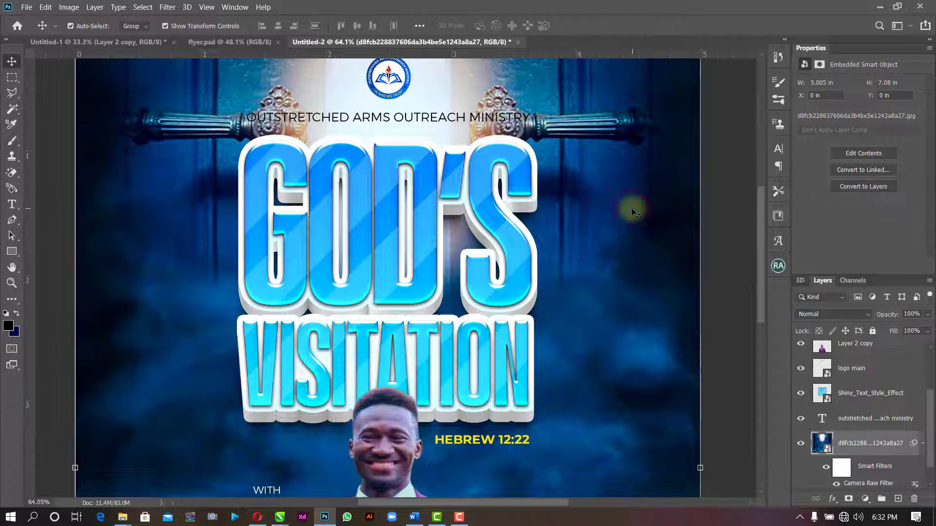
pyautogui.press('Up')
pyautogui.press('Up')
pyautogui.press('Up')
pyautogui.press('Up')
pyautogui.press('Up')
pyautogui.press('Up')
pyautogui.press('Up')
pyautogui.press('Up')
pyautogui.press('Up')
pyautogui.press('Up')
pyautogui.press('Up')
pyautogui.press('Up')
pyautogui.press('Up')
pyautogui.press('Up')
pyautogui.press('Up')
pyautogui.press('Up')
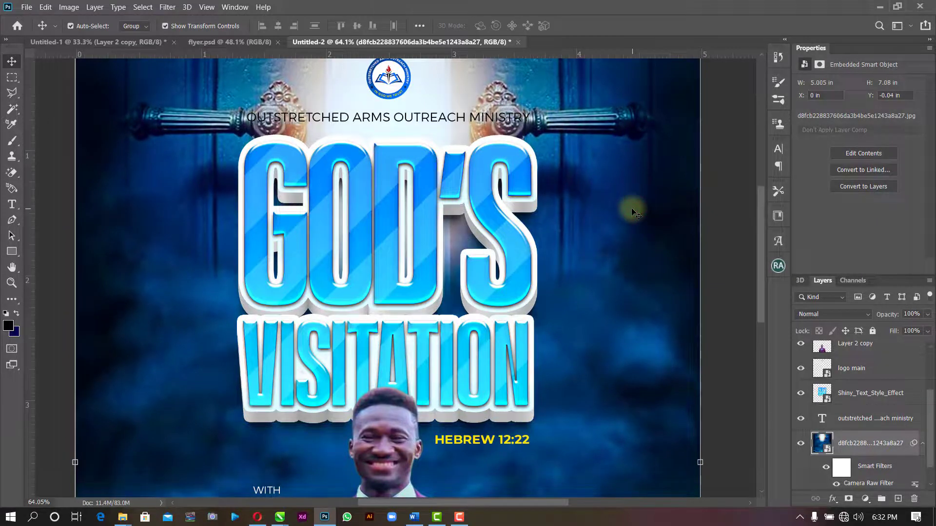
# Set the "Outstretched Arms Outreach Ministry" text to the Bold font style and deselect it.
pyautogui.scroll(-1, 634, 219)
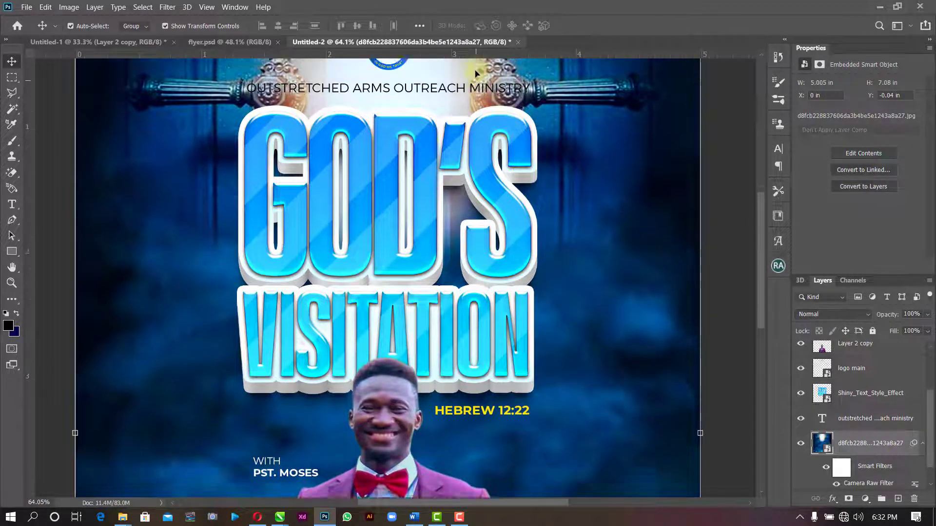
pyautogui.scroll(1, 475, 73)
pyautogui.click(464, 120)
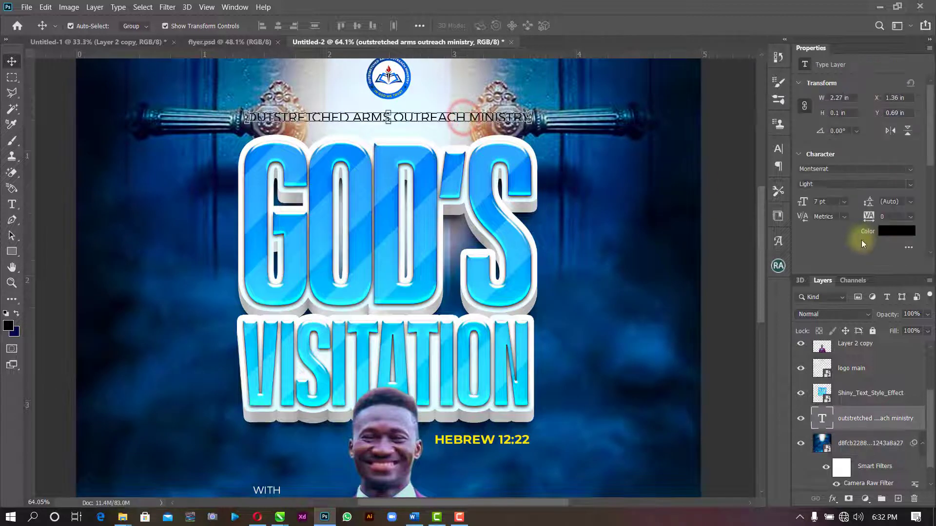
pyautogui.click(909, 185)
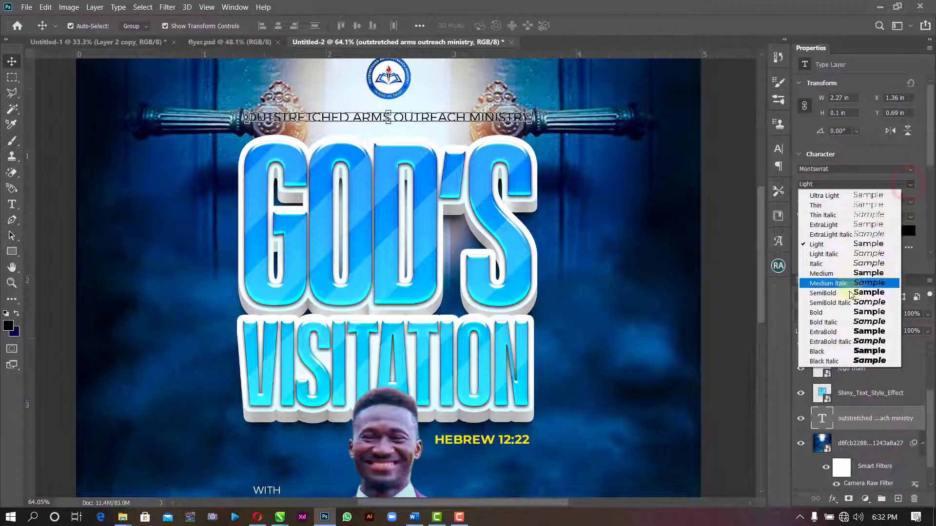
pyautogui.click(848, 319)
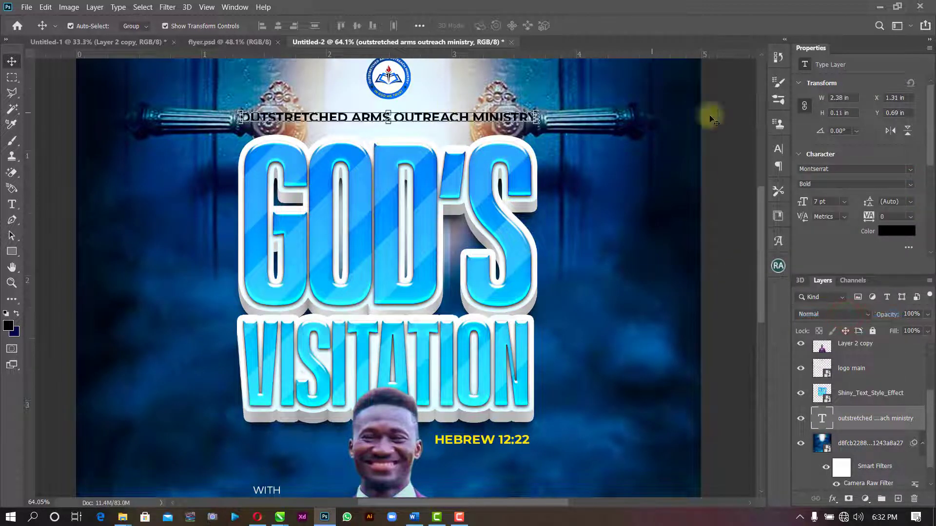
pyautogui.click(728, 108)
# Draw a rounded rectangle about 990 by 49 px with 10 px corners over the ministry name line.
pyautogui.click(12, 252)
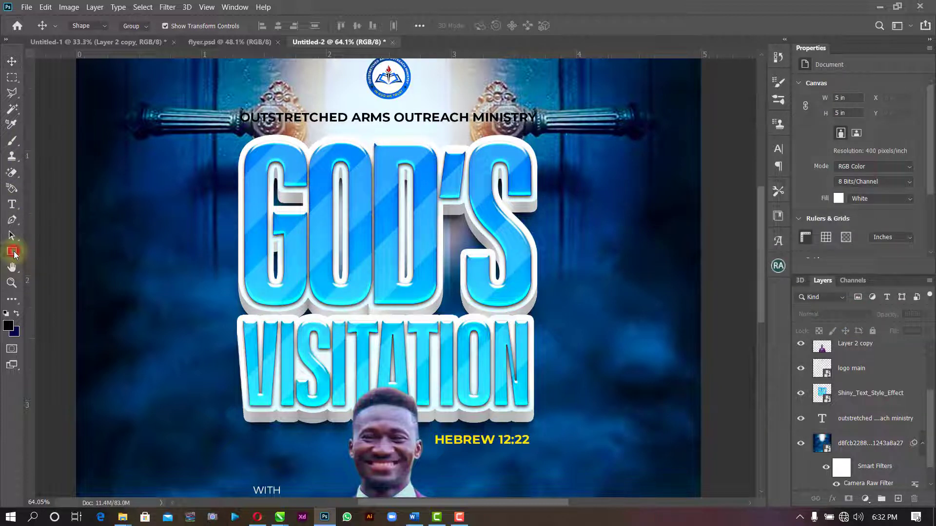
pyautogui.click(55, 267)
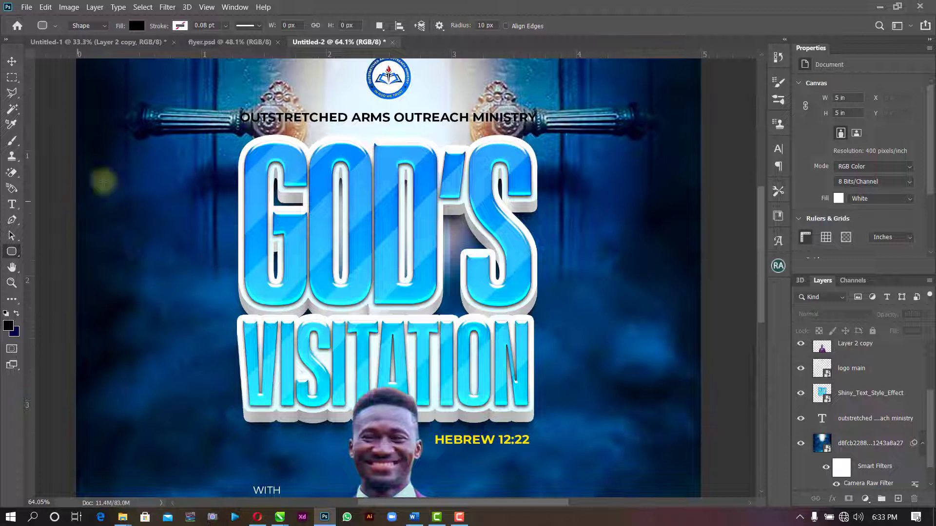
pyautogui.moveTo(226, 108); pyautogui.dragTo(235, 111)
pyautogui.moveTo(312, 122); pyautogui.dragTo(544, 150)
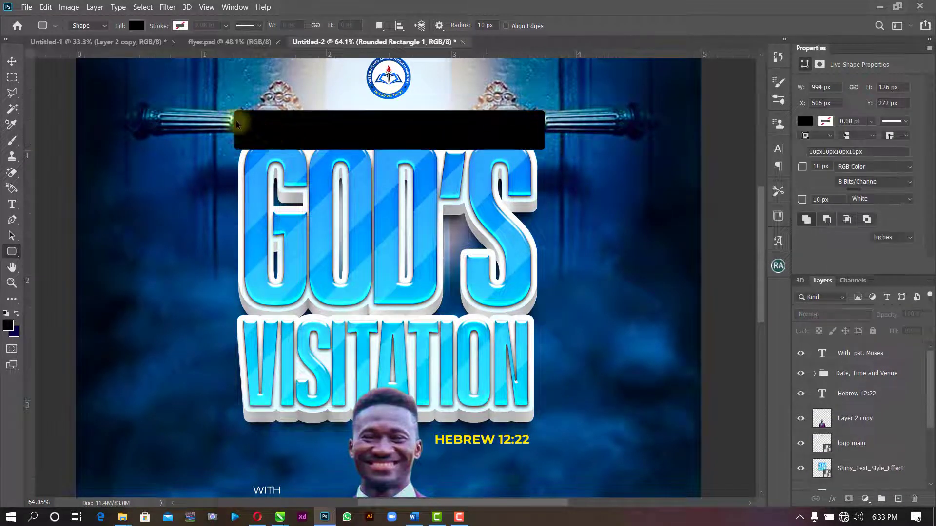
pyautogui.hotkey('ctrl', 'z')
pyautogui.moveTo(234, 109); pyautogui.dragTo(542, 125)
# Fill the rounded rectangle over the ministry name line with white.
pyautogui.click(137, 25)
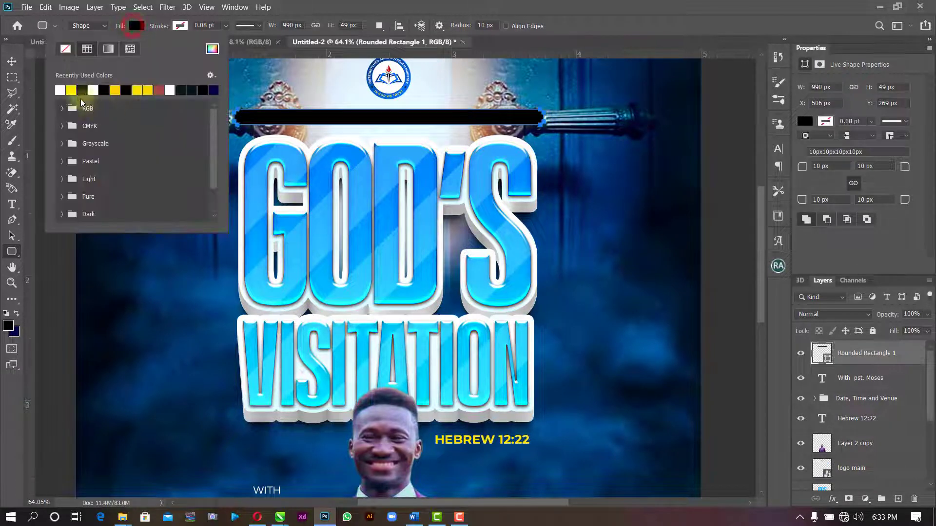
pyautogui.click(63, 91)
pyautogui.click(12, 61)
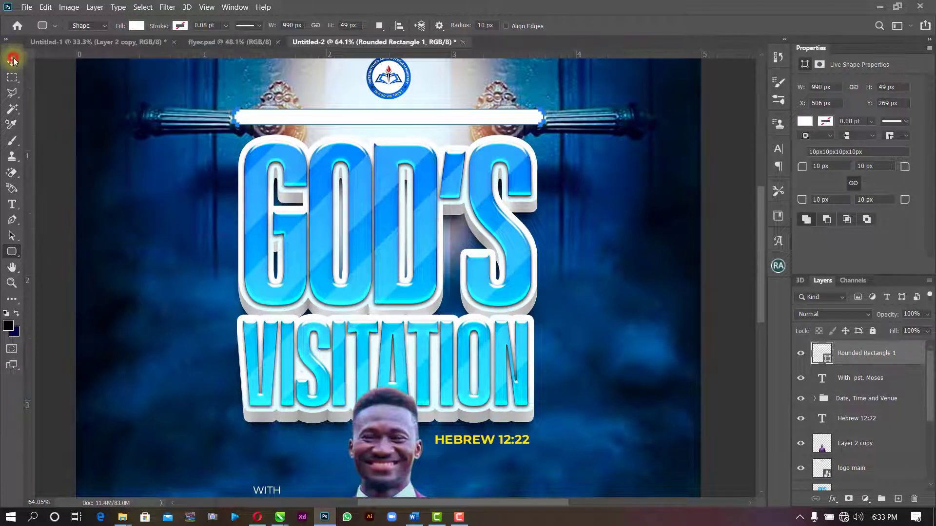
# Convert the white rounded rectangle to a smart object and apply a Gaussian Blur with a 7.8 pixel radius.
pyautogui.click(167, 6)
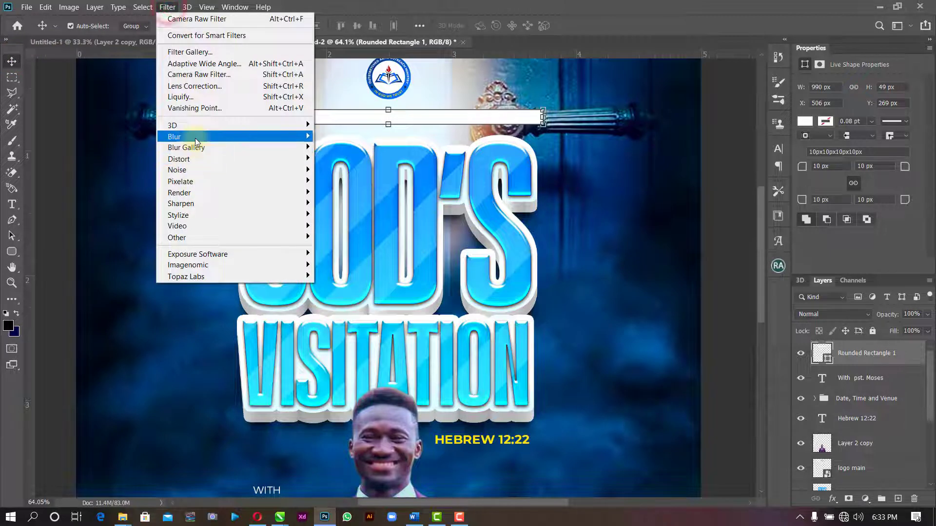
pyautogui.moveTo(205, 136)
pyautogui.click(358, 181)
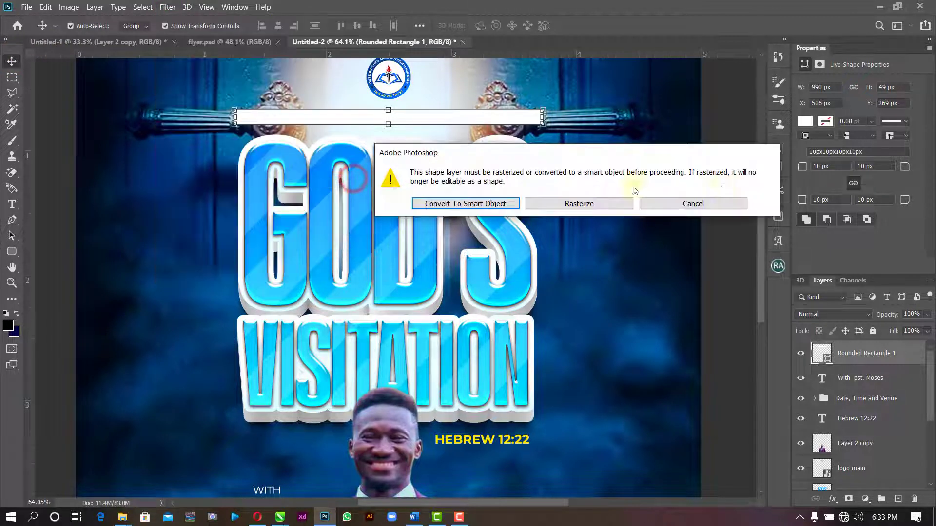
pyautogui.click(490, 208)
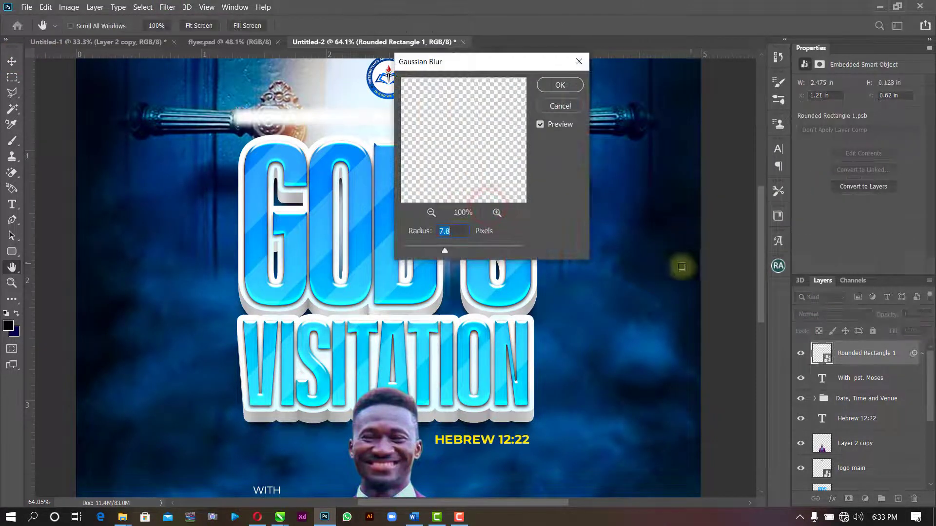
pyautogui.click(561, 86)
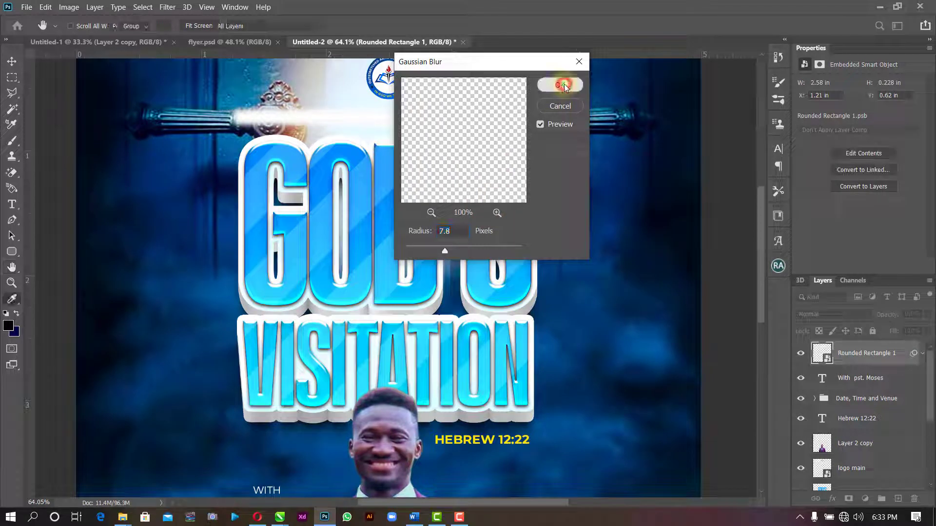
# Place the blurred rectangle layer directly below the "outstretched arms outreach ministry" text layer and above the background image.
pyautogui.scroll(-5, 916, 358)
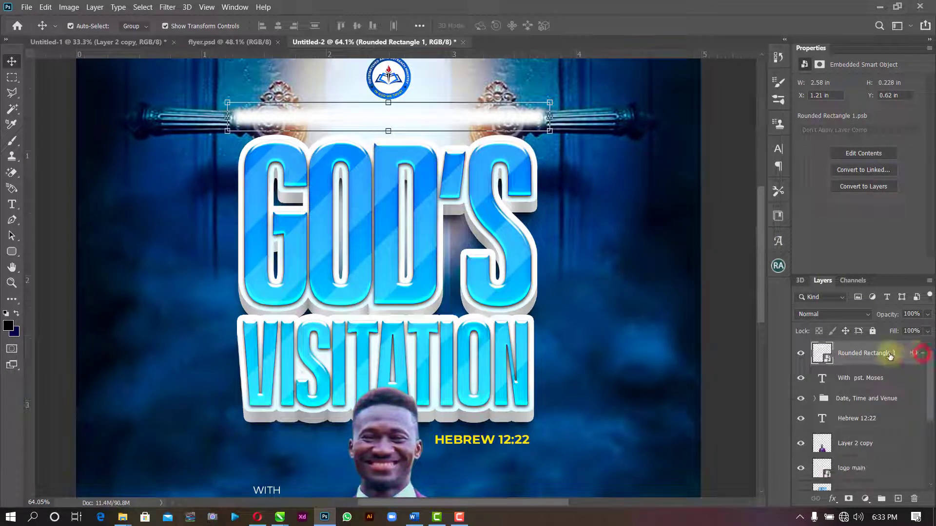
pyautogui.moveTo(888, 523); pyautogui.dragTo(856, 414)
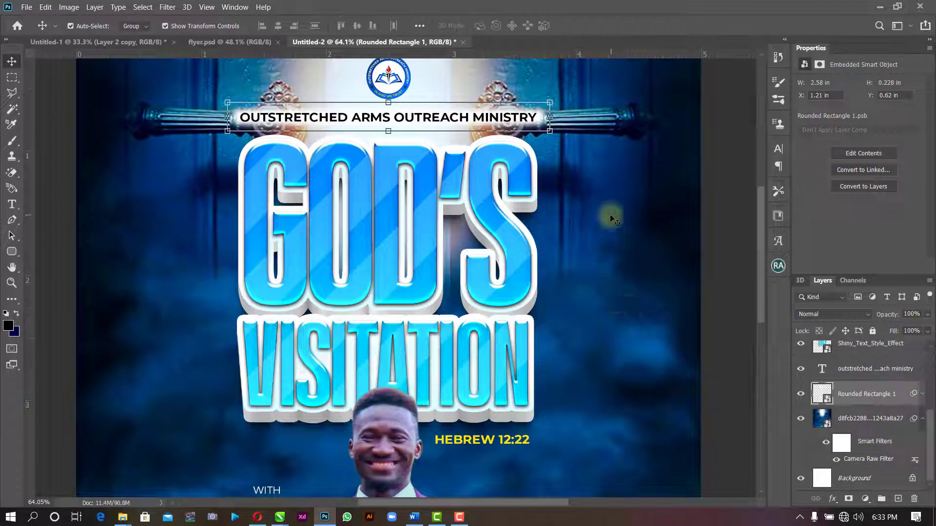
pyautogui.press('z')
pyautogui.rightClick(615, 164)
pyautogui.click(621, 168)
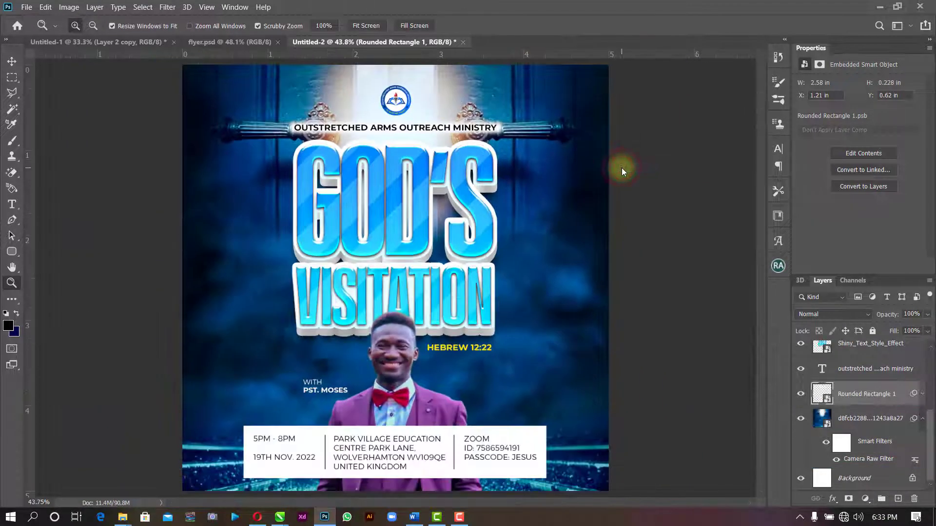
# Open the Save As dialog for the flyer and dismiss it without saving.
pyautogui.hotkey('ctrl', 's')
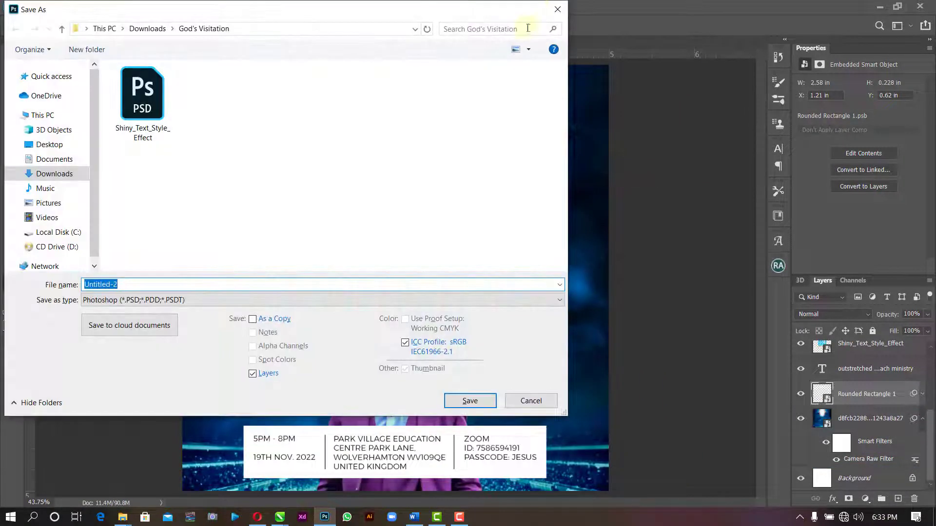
pyautogui.click(556, 8)
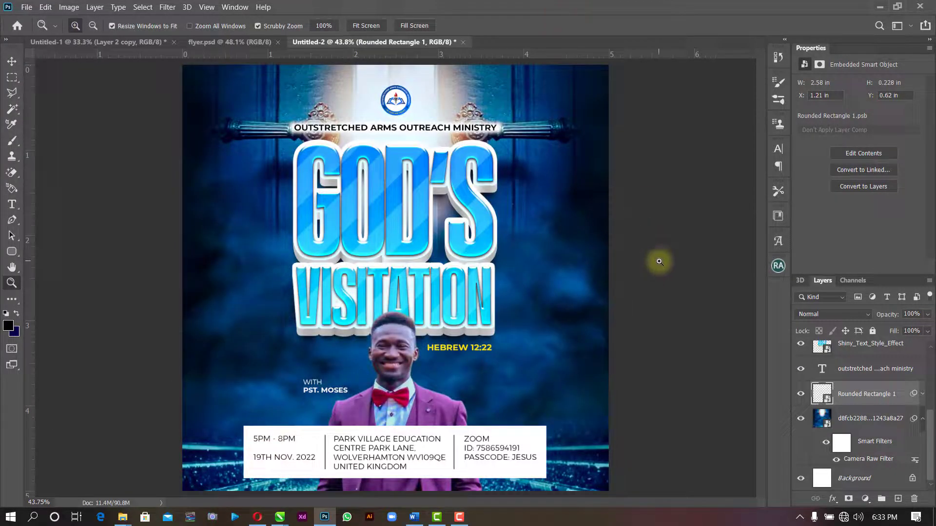